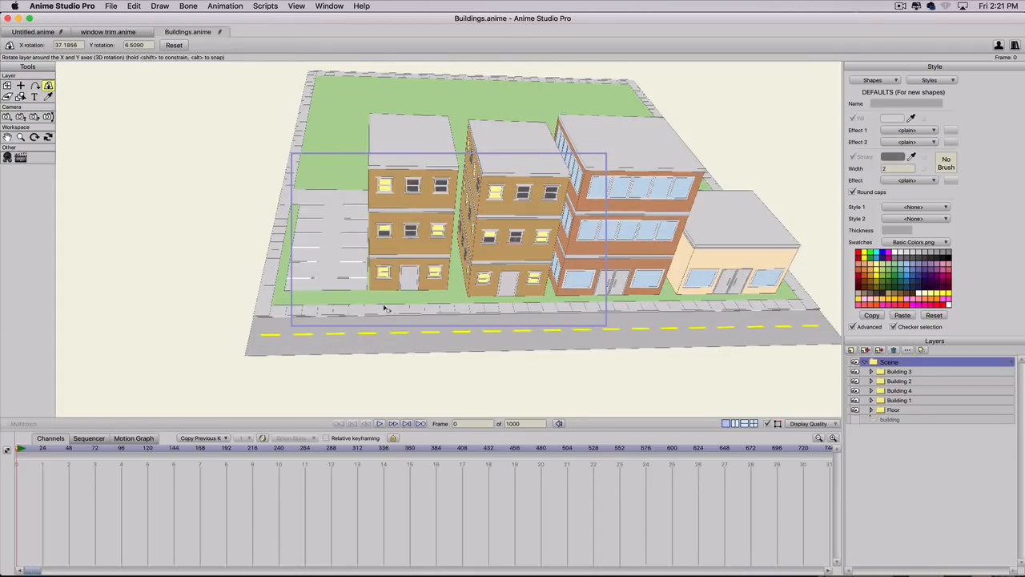
Step: Rotate the Scene group in 3D to show the row of buildings from its parking-lot corner, and shift it sideways
{"action": "scroll", "coordinate": [409, 299], "scroll_direction": "down", "scroll_amount": 1}
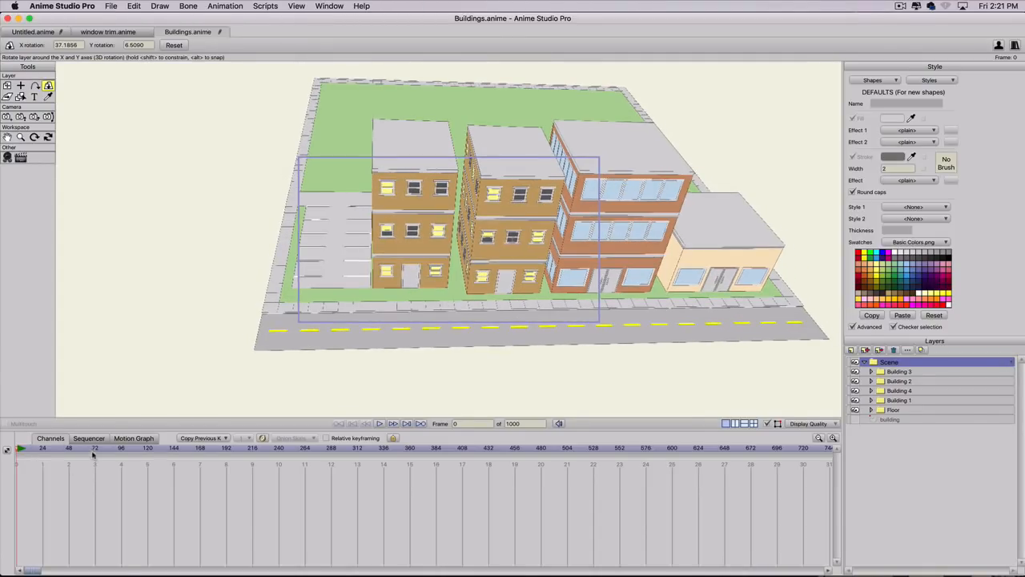
{"action": "left_click_drag", "start_coordinate": [418, 303], "coordinate": [525, 218]}
{"action": "key", "text": "super+z"}
{"action": "left_click_drag", "start_coordinate": [482, 280], "coordinate": [487, 232]}
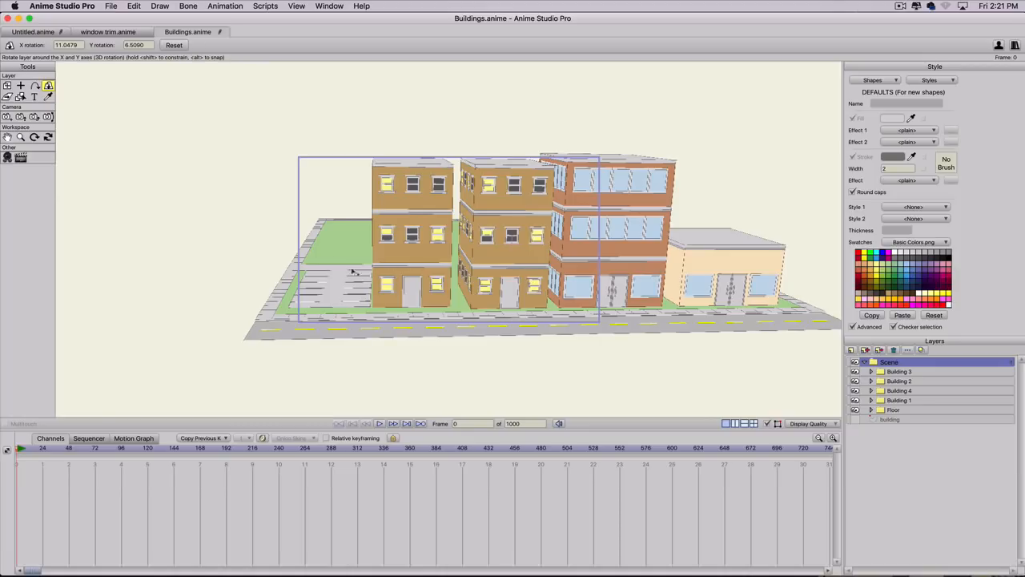
{"action": "left_click_drag", "start_coordinate": [364, 273], "coordinate": [575, 276]}
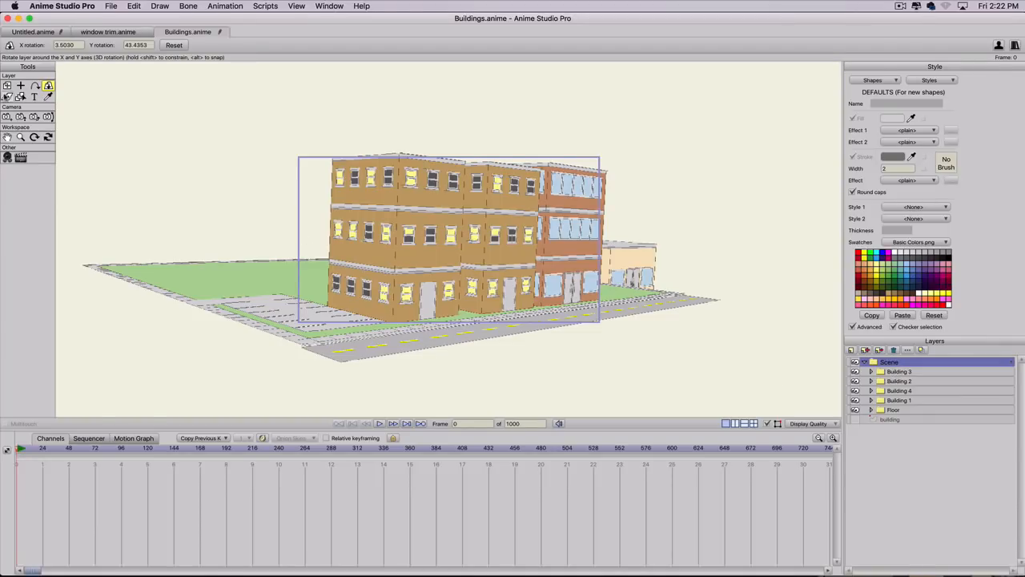
{"action": "left_click_drag", "start_coordinate": [181, 179], "coordinate": [446, 202]}
{"action": "left_click", "coordinate": [8, 87]}
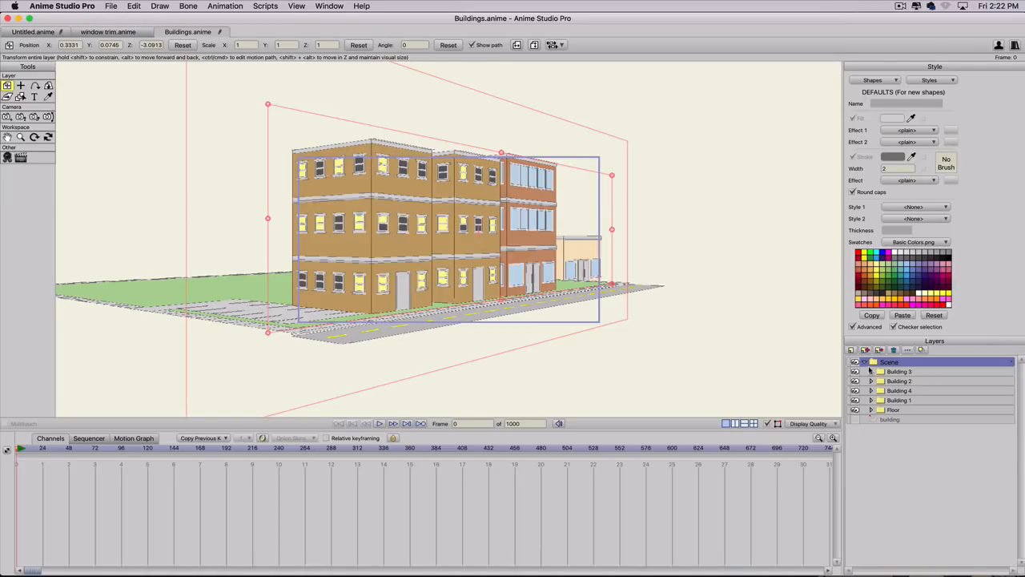
Step: Turn off depth sorting in the Scene group's layer settings
{"action": "double_click", "coordinate": [902, 364]}
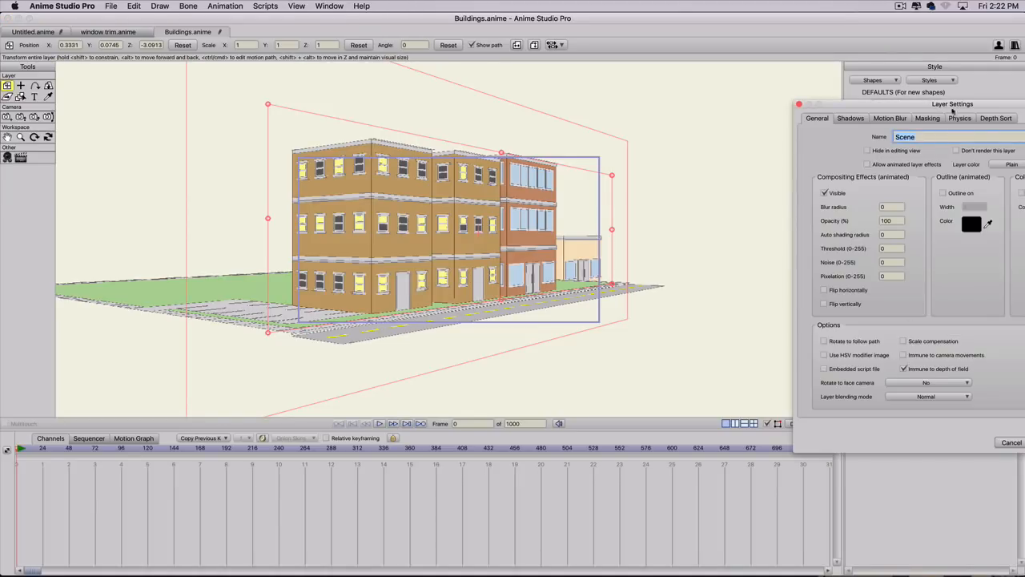
{"action": "left_click", "coordinate": [994, 119]}
{"action": "left_click", "coordinate": [915, 151]}
{"action": "left_click", "coordinate": [1024, 442]}
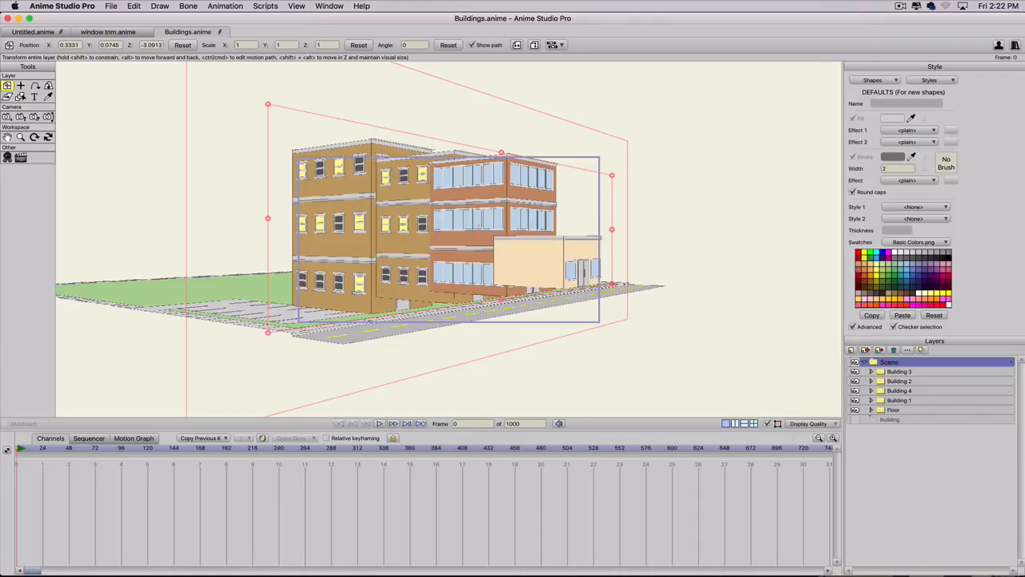
Step: Toggle the Building 3 layer's visibility to identify it, and reorder it below Building 1, just above Floor
{"action": "left_click", "coordinate": [889, 400]}
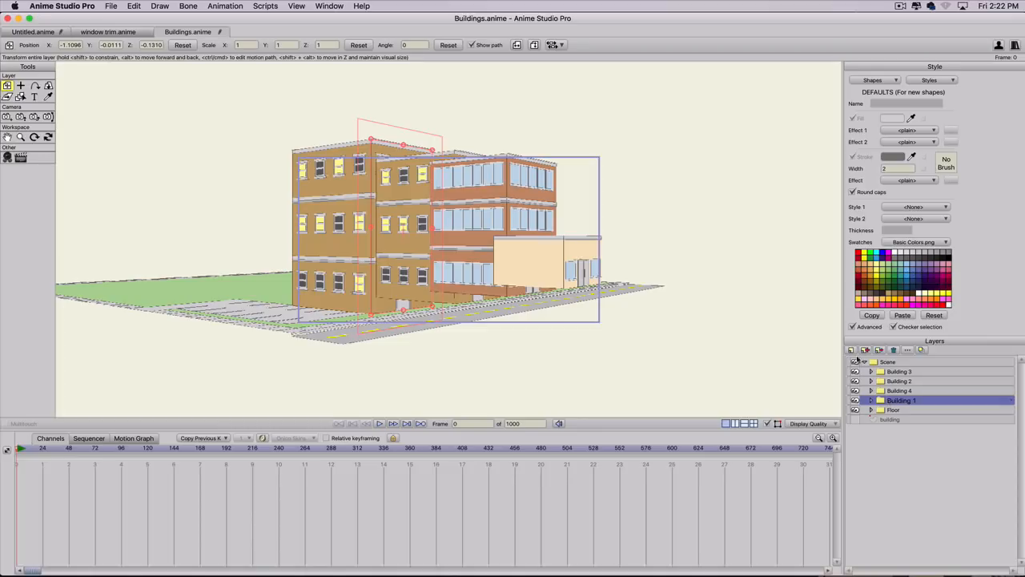
{"action": "left_click", "coordinate": [855, 372]}
{"action": "left_click", "coordinate": [856, 372]}
{"action": "left_click", "coordinate": [859, 372]}
{"action": "left_click", "coordinate": [856, 371]}
{"action": "left_click", "coordinate": [856, 372]}
{"action": "left_click_drag", "start_coordinate": [926, 371], "coordinate": [921, 403]}
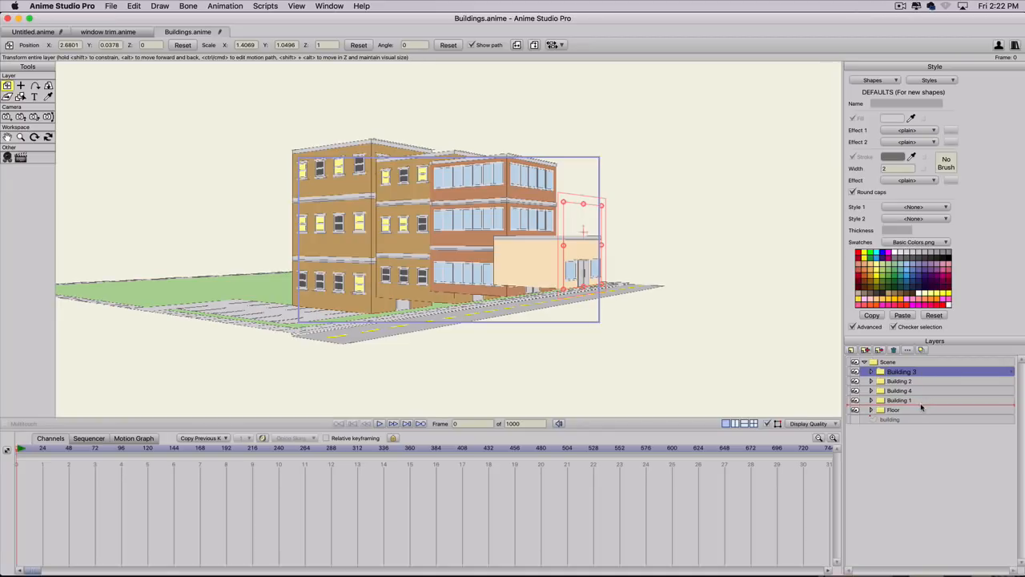
Step: Toggle the Building 1 layer's visibility to identify it, and reorder it to the top of the Scene group
{"action": "left_click", "coordinate": [856, 391]}
{"action": "left_click", "coordinate": [856, 391]}
{"action": "left_click", "coordinate": [856, 391]}
{"action": "left_click", "coordinate": [857, 391]}
{"action": "left_click_drag", "start_coordinate": [901, 391], "coordinate": [906, 369]}
Step: Toggle the Building 2 layer's visibility and reorder it below Building 4
{"action": "left_click", "coordinate": [856, 382]}
{"action": "left_click", "coordinate": [855, 382]}
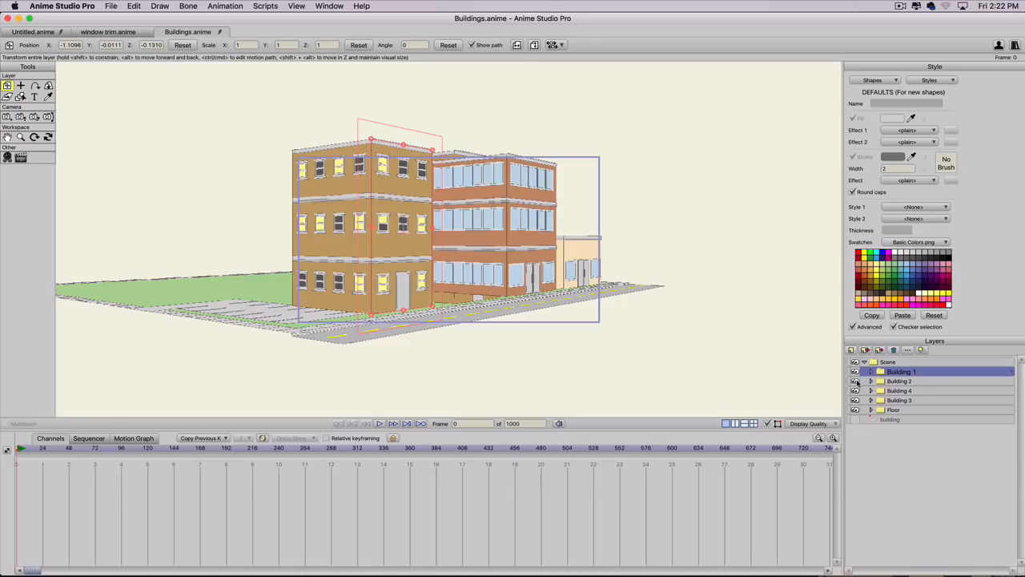
{"action": "left_click_drag", "start_coordinate": [910, 382], "coordinate": [912, 400]}
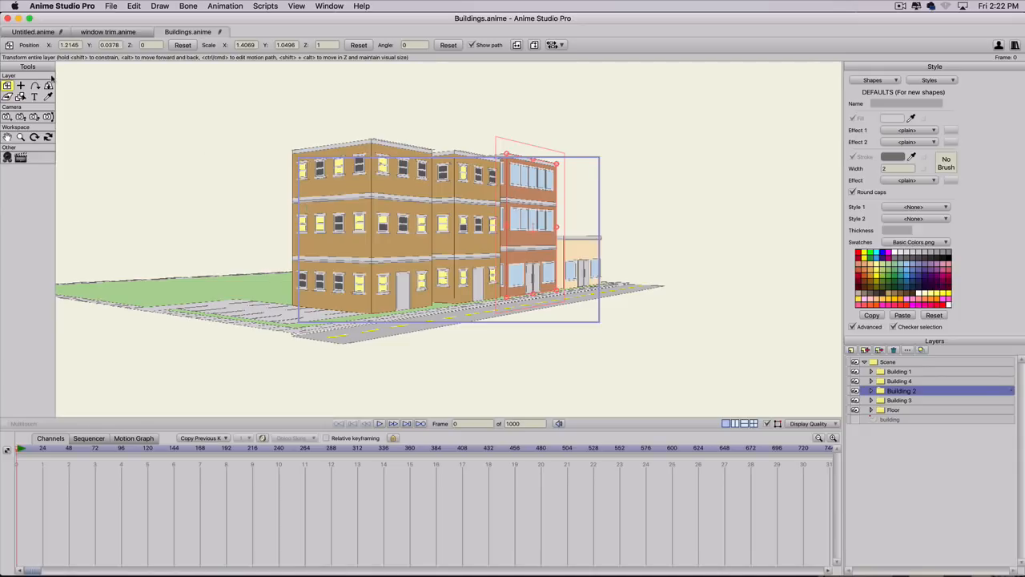
Step: Undo the building layer reordering, the depth-sort change and the last Scene move, and check the Scene group's layer settings
{"action": "key", "text": "super+z"}
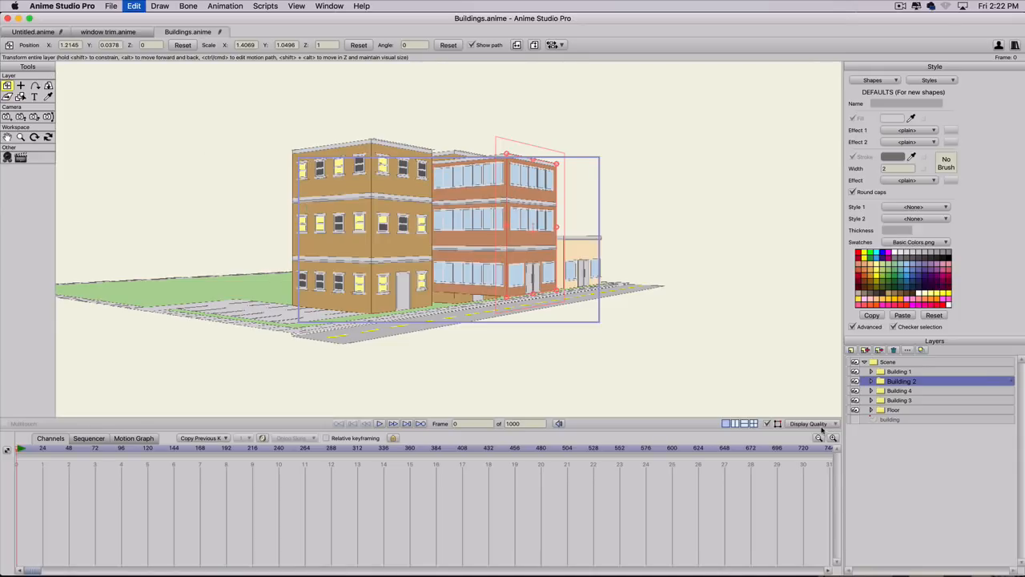
{"action": "key", "text": "super+z"}
{"action": "key", "text": "super+z"}
{"action": "key", "text": "super+z"}
{"action": "key", "text": "super+z"}
{"action": "key", "text": "super+z"}
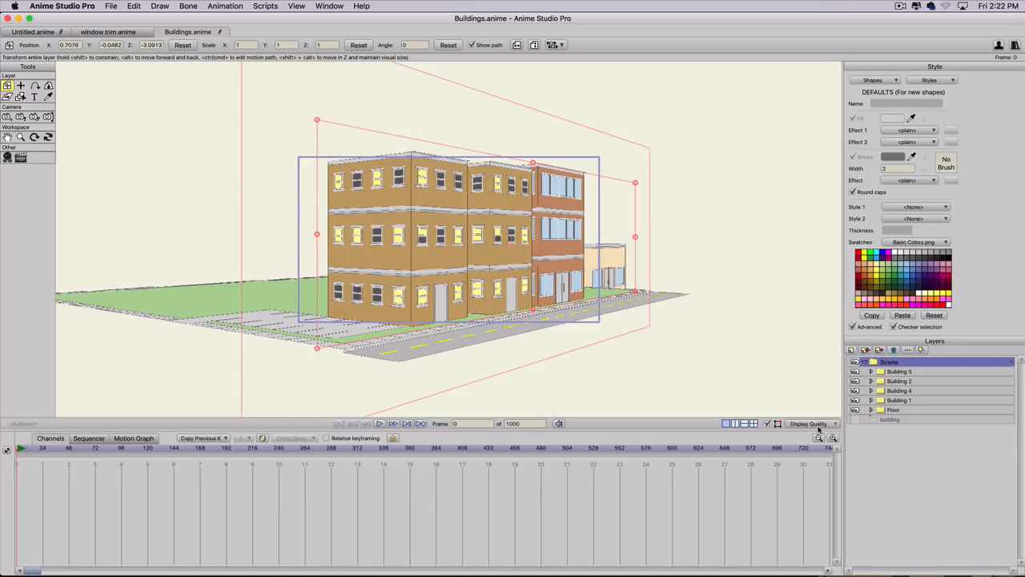
{"action": "double_click", "coordinate": [916, 365]}
{"action": "left_click", "coordinate": [1013, 442]}
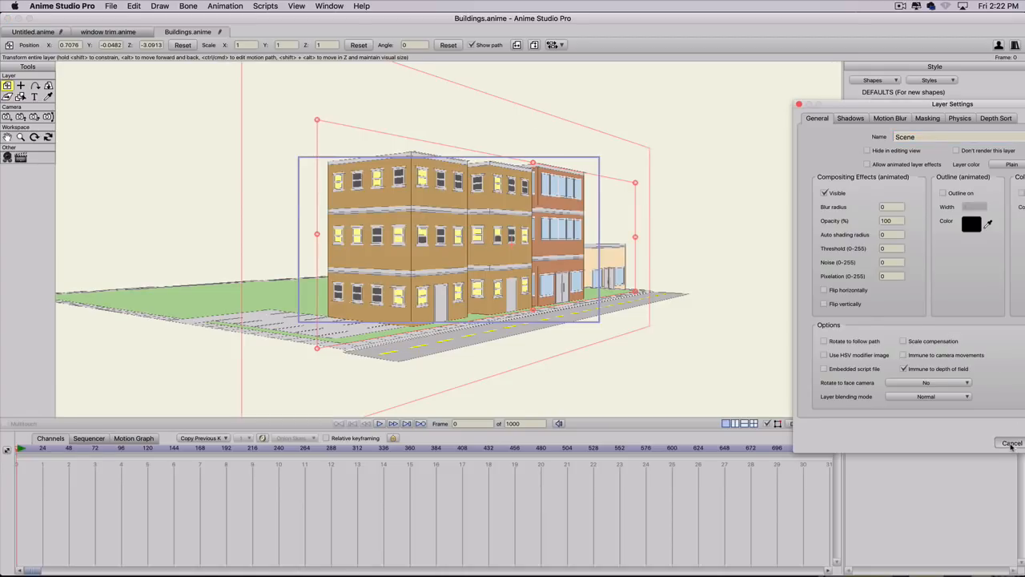
Step: Rotate the Scene group to face the front and move it so the whole street fits in the workspace
{"action": "left_click", "coordinate": [48, 86]}
{"action": "left_click_drag", "start_coordinate": [305, 258], "coordinate": [657, 298]}
{"action": "left_click", "coordinate": [7, 86]}
{"action": "left_click_drag", "start_coordinate": [546, 254], "coordinate": [435, 242]}
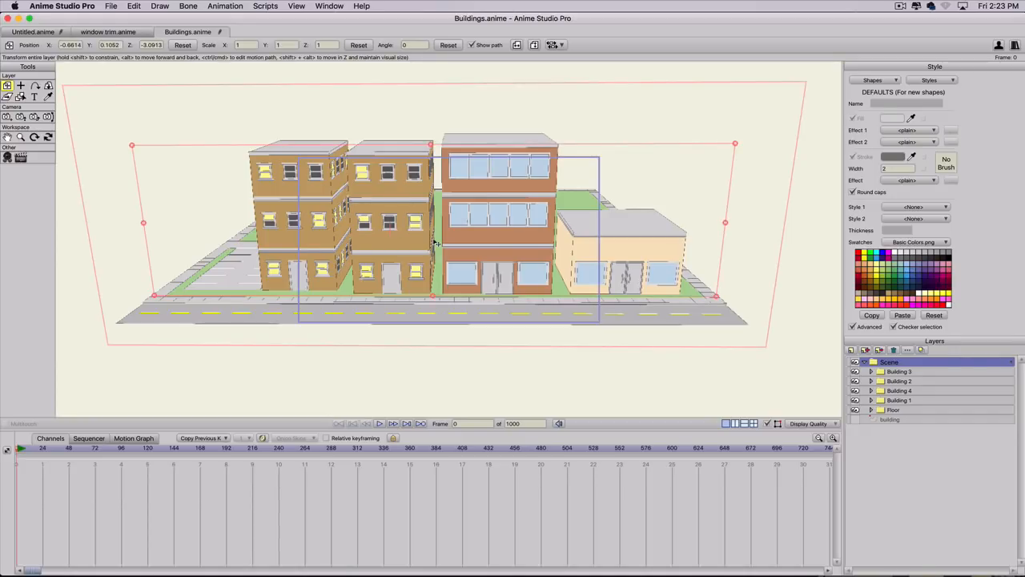
{"action": "mouse_move", "coordinate": [380, 264]}
{"action": "left_mouse_down"}
{"action": "mouse_move", "coordinate": [407, 275]}
{"action": "mouse_move", "coordinate": [387, 263]}
{"action": "left_mouse_up"}
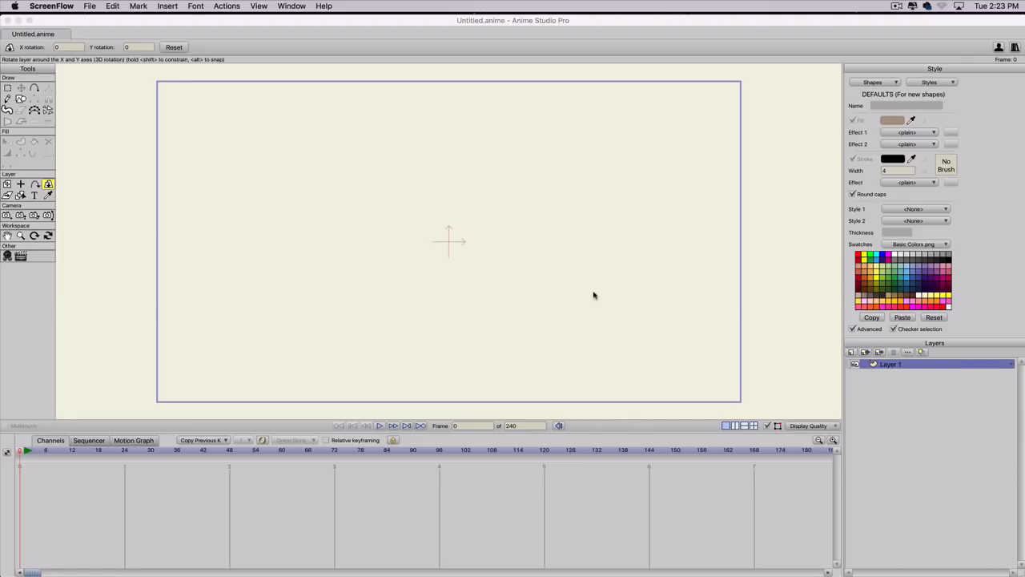
Step: Turn on the grid in the new empty document
{"action": "key", "text": "super+g"}
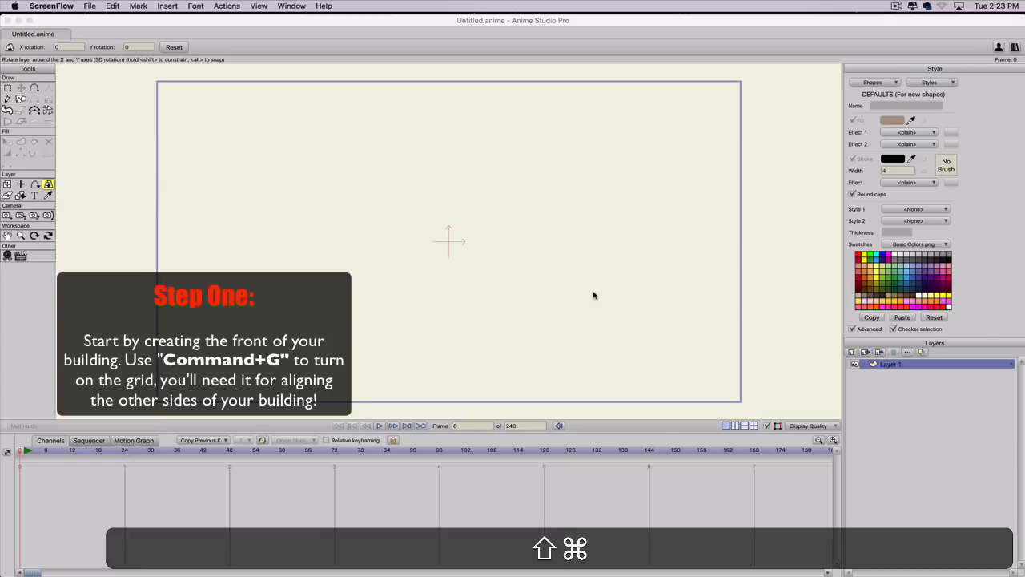
{"action": "key", "text": "shift+super+g"}
{"action": "left_click", "coordinate": [577, 287]}
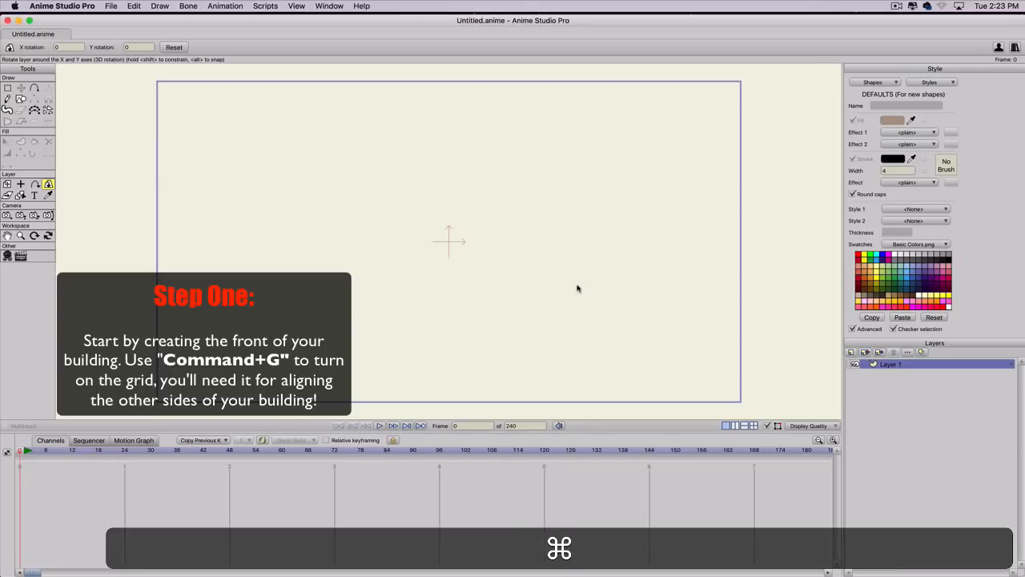
{"action": "key", "text": "super+g"}
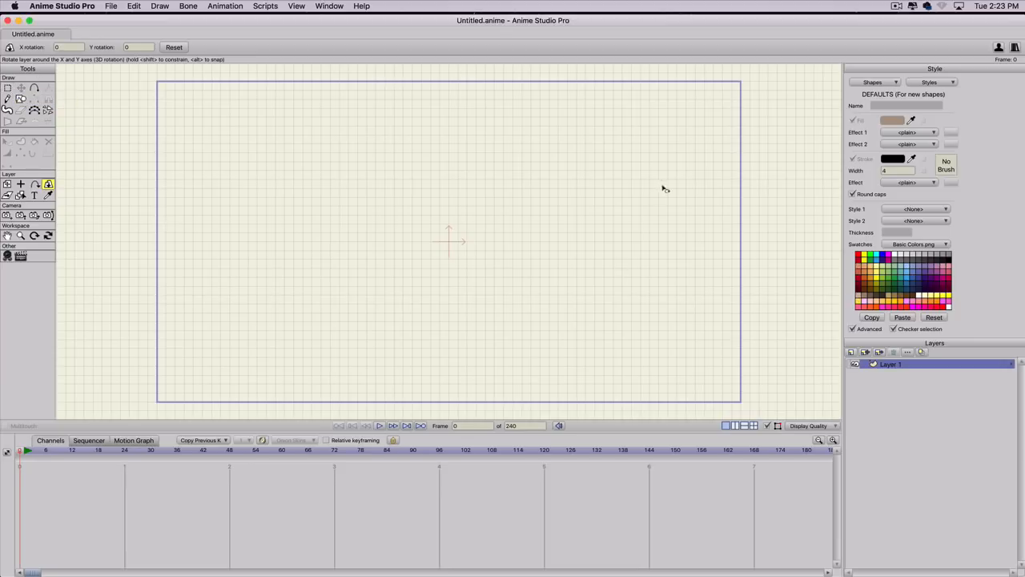
Step: Draw a tall brown rectangle with a black outline near the canvas centre as the building's front, aligned to the grid
{"action": "key", "text": "s"}
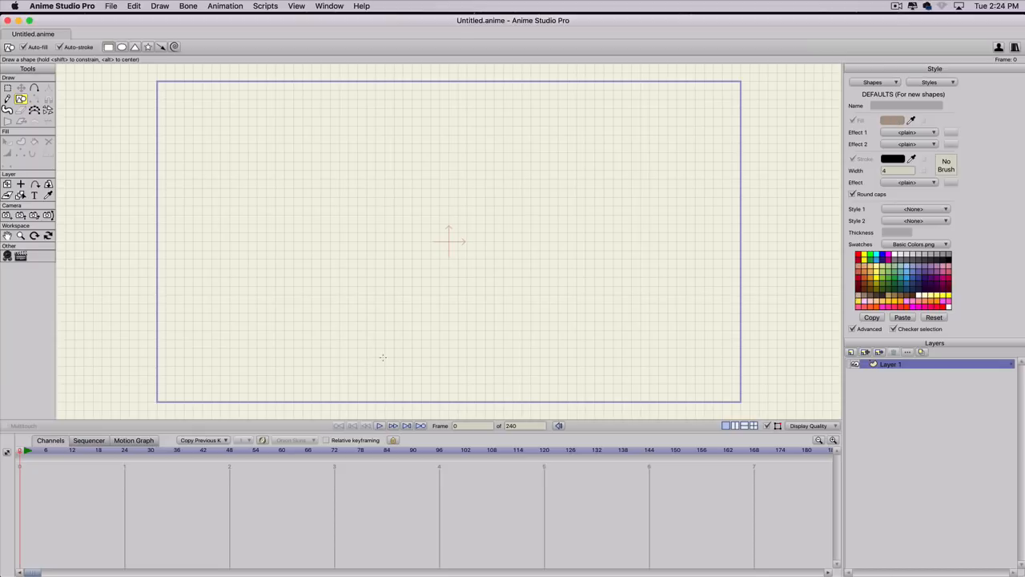
{"action": "left_click_drag", "start_coordinate": [383, 365], "coordinate": [520, 111]}
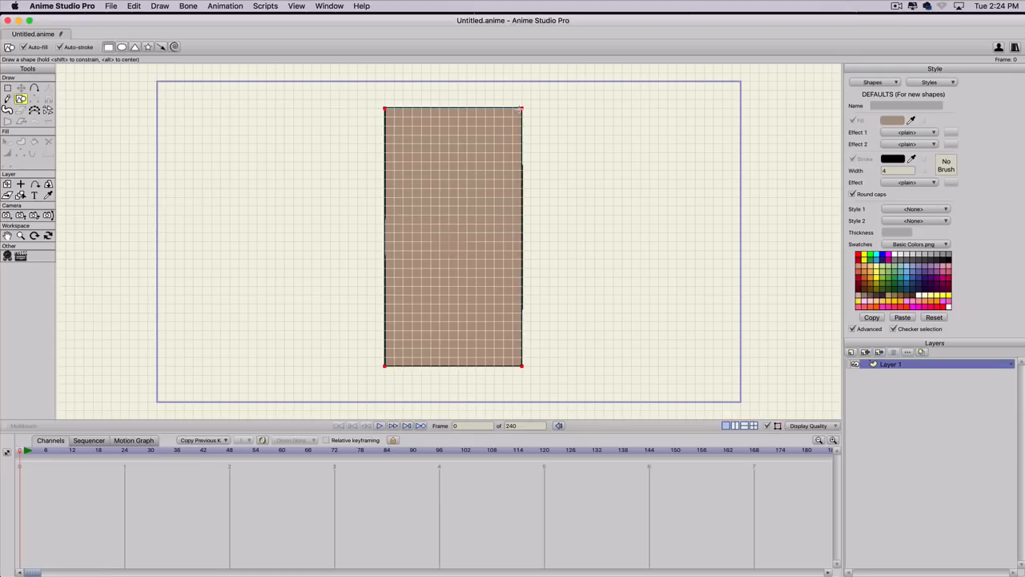
{"action": "left_click_drag", "start_coordinate": [521, 110], "coordinate": [520, 109]}
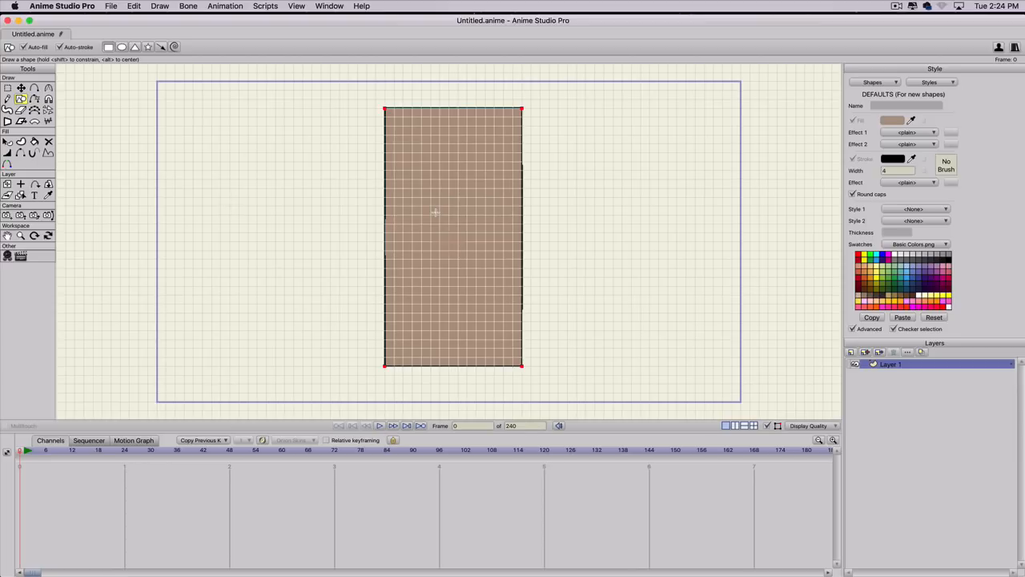
Step: Turn off the grid and frame the upper part of the building front
{"action": "key", "text": "super+g"}
{"action": "scroll", "coordinate": [435, 210], "scroll_direction": "up", "scroll_amount": 1}
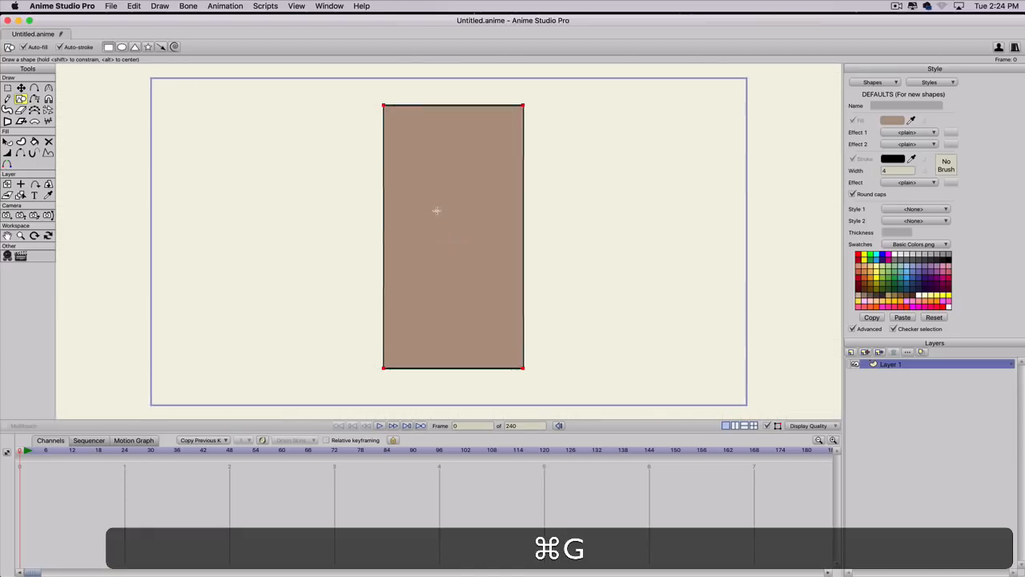
{"action": "scroll", "coordinate": [434, 208], "scroll_direction": "up", "scroll_amount": 3}
{"action": "key", "text": "space"}
{"action": "left_click_drag", "start_coordinate": [436, 181], "coordinate": [454, 209]}
{"action": "key", "text": "s"}
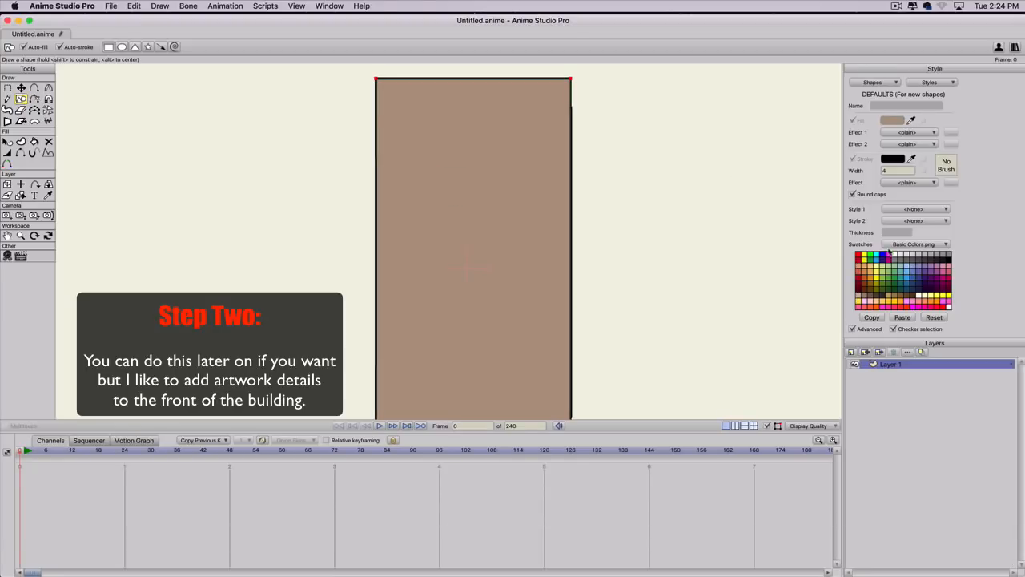
Step: Set the default shape style to a light grey fill and a dark grey stroke of width 2
{"action": "left_click", "coordinate": [927, 256]}
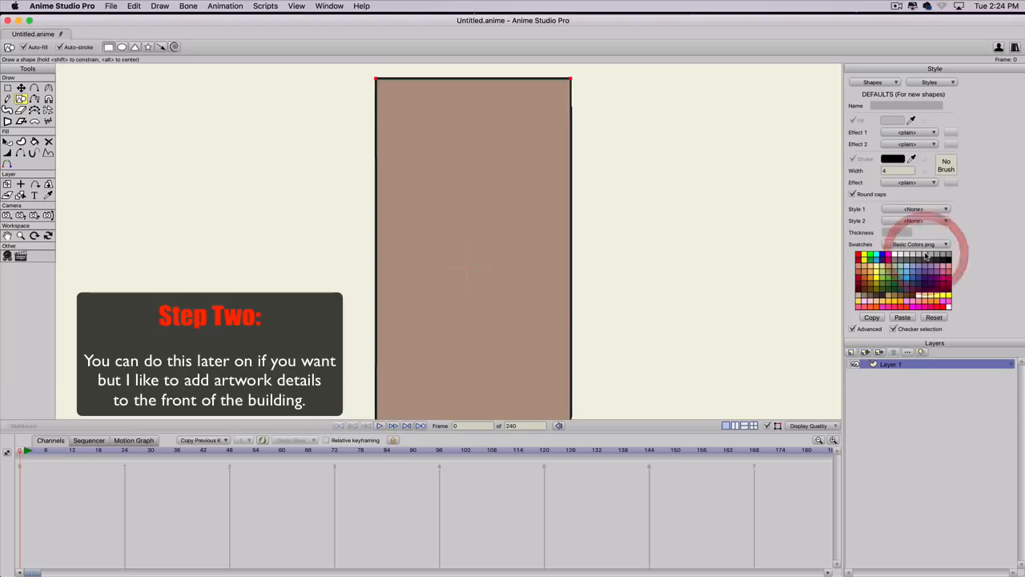
{"action": "key", "text": "shift"}
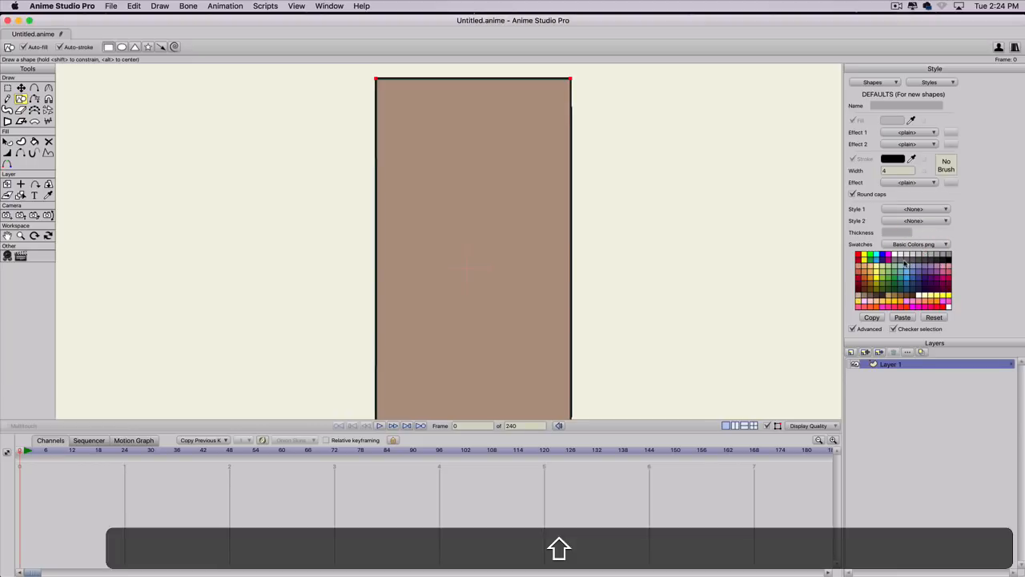
{"action": "left_click", "coordinate": [903, 263], "text": "shift"}
{"action": "key", "text": "shift+s"}
{"action": "left_click", "coordinate": [895, 171]}
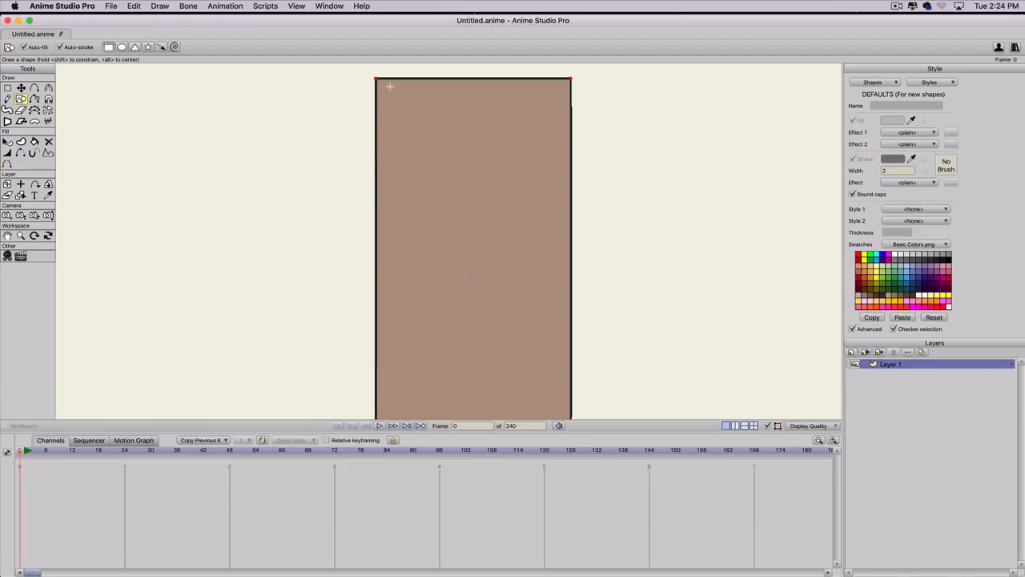
Step: Draw a thin grey horizontal bar in the building front's upper-left corner as the window's top trim
{"action": "mouse_move", "coordinate": [390, 95]}
{"action": "left_mouse_down"}
{"action": "mouse_move", "coordinate": [440, 98]}
{"action": "mouse_move", "coordinate": [441, 206]}
{"action": "mouse_move", "coordinate": [440, 188]}
{"action": "left_mouse_up"}
{"action": "scroll", "coordinate": [407, 98], "scroll_direction": "up", "scroll_amount": 1}
{"action": "scroll", "coordinate": [407, 97], "scroll_direction": "up", "scroll_amount": 1}
{"action": "key", "text": "space"}
{"action": "scroll", "coordinate": [440, 188], "scroll_direction": "up", "scroll_amount": 5}
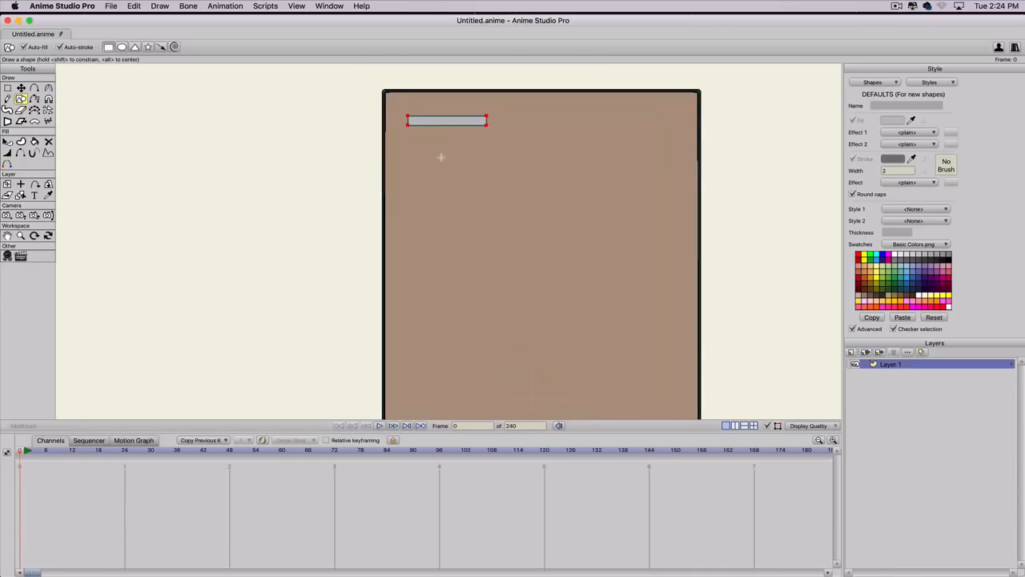
{"action": "key", "text": "super+c"}
{"action": "key", "text": "super+v"}
{"action": "left_click_drag", "start_coordinate": [433, 107], "coordinate": [427, 199]}
{"action": "key", "text": "shift+BackSpace"}
Step: Duplicate the trim bar straight below as the window sill, and draw a grey frame rectangle between the two bars
{"action": "left_click", "coordinate": [453, 99]}
{"action": "left_click_drag", "start_coordinate": [449, 105], "coordinate": [448, 97]}
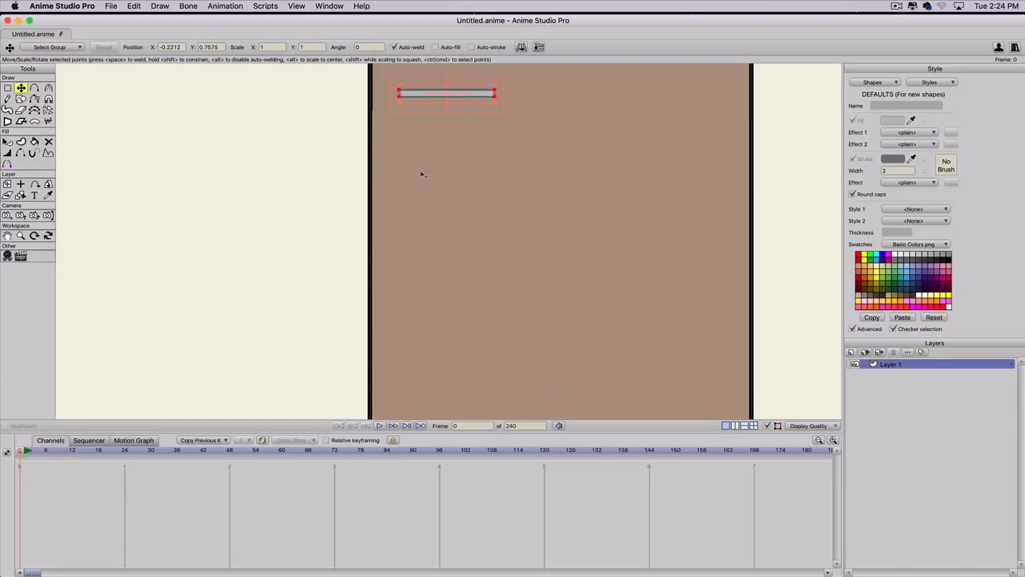
{"action": "key", "text": "super+c"}
{"action": "key", "text": "super+v"}
{"action": "mouse_move", "coordinate": [430, 91]}
{"action": "left_mouse_down"}
{"action": "mouse_move", "coordinate": [428, 190]}
{"action": "mouse_move", "coordinate": [487, 96]}
{"action": "left_mouse_up"}
{"action": "key", "text": "shift+s"}
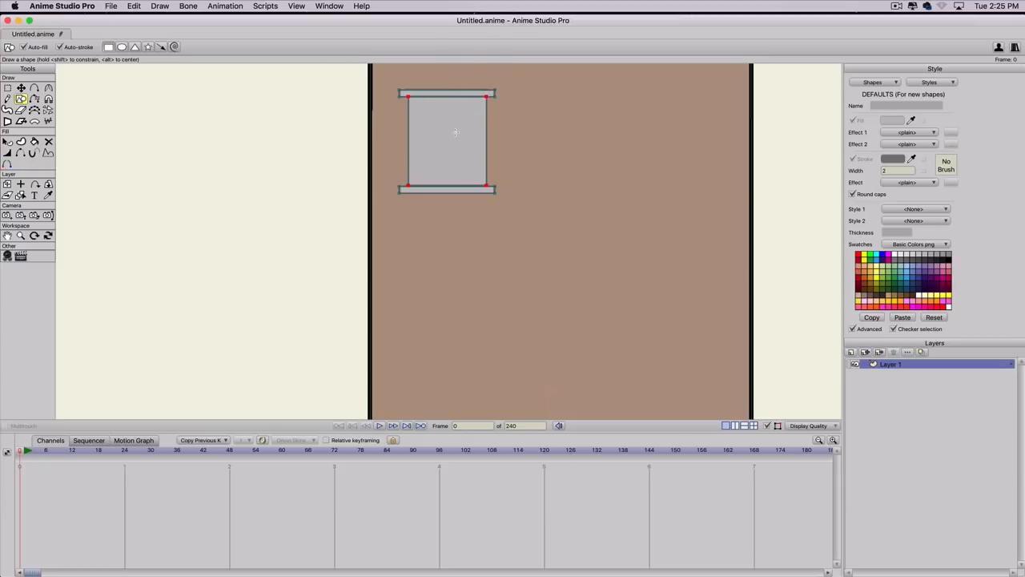
Step: Set the fill to a pale yellow and draw a rectangular glass pane in the upper part of the window frame
{"action": "left_click", "coordinate": [877, 269]}
{"action": "left_click", "coordinate": [891, 120]}
{"action": "left_click_drag", "start_coordinate": [781, 223], "coordinate": [774, 219]}
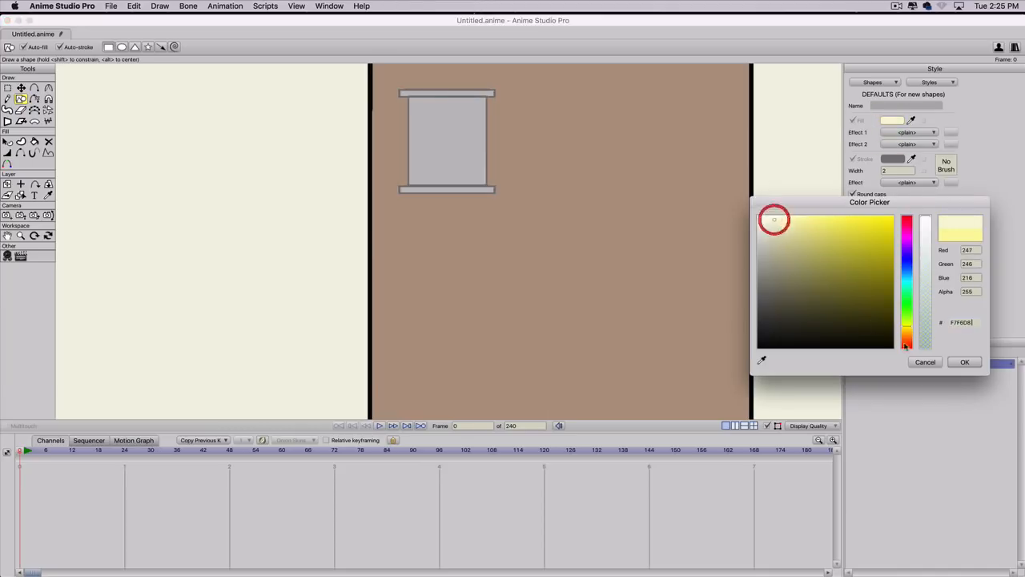
{"action": "left_click", "coordinate": [965, 362]}
{"action": "key", "text": "s"}
{"action": "left_click_drag", "start_coordinate": [414, 101], "coordinate": [479, 133]}
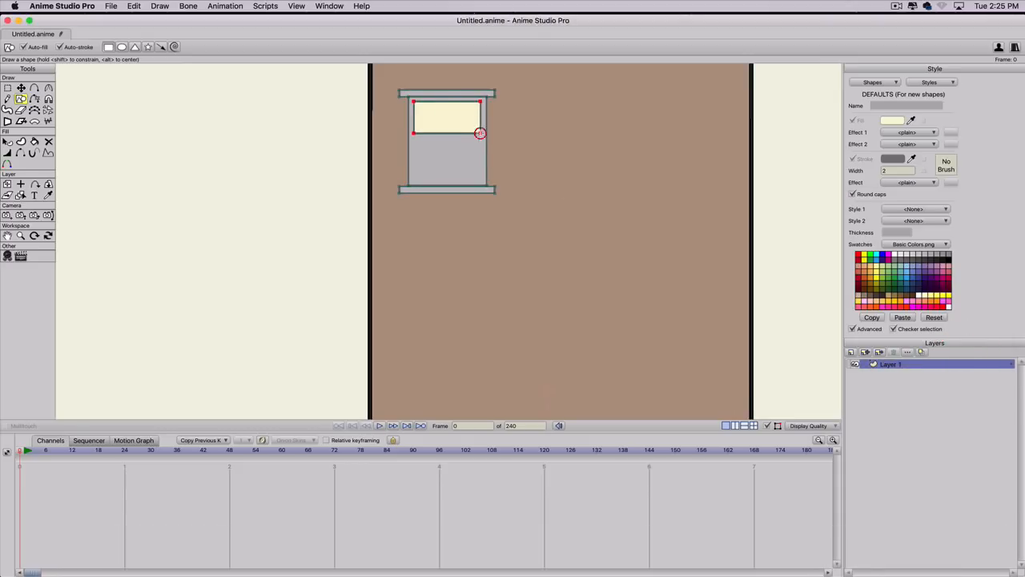
Step: Duplicate the pane into the lower half of the frame, and stretch both panes to leave only a thin bar between them
{"action": "key", "text": "super+v"}
{"action": "left_click_drag", "start_coordinate": [450, 124], "coordinate": [451, 171]}
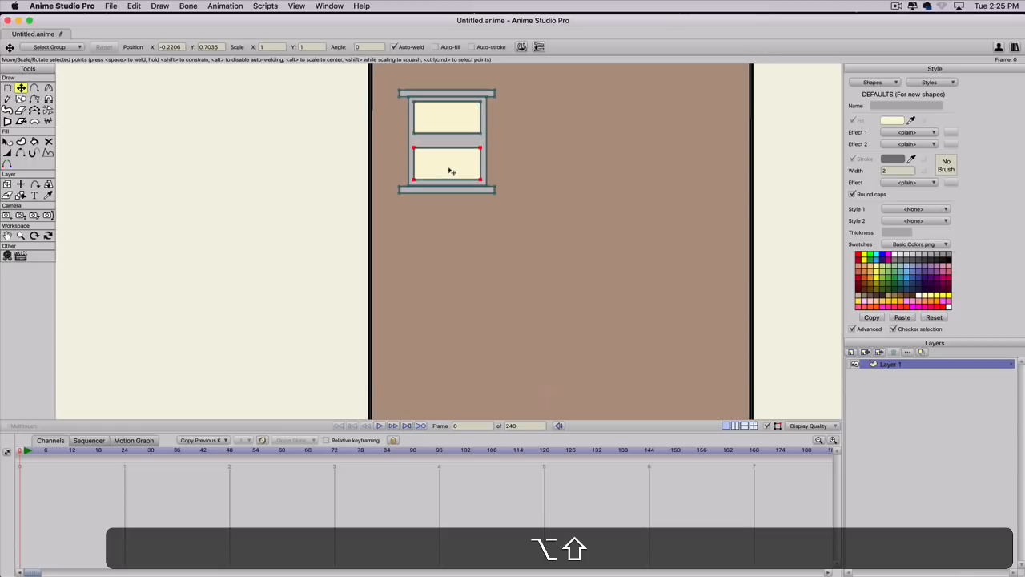
{"action": "left_click", "coordinate": [447, 128]}
{"action": "left_click_drag", "start_coordinate": [447, 128], "coordinate": [447, 154]}
{"action": "left_click", "coordinate": [448, 153]}
Step: Copy the complete window and paste it twice to the right, forming a row of three level windows
{"action": "scroll", "coordinate": [418, 133], "scroll_direction": "up", "scroll_amount": 1}
{"action": "scroll", "coordinate": [417, 133], "scroll_direction": "down", "scroll_amount": 2}
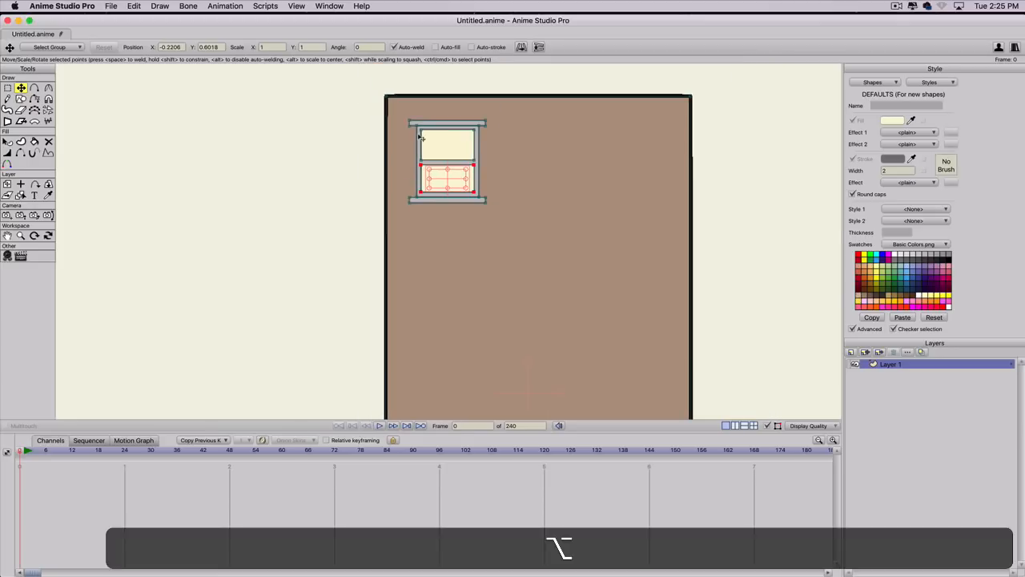
{"action": "key", "text": "g"}
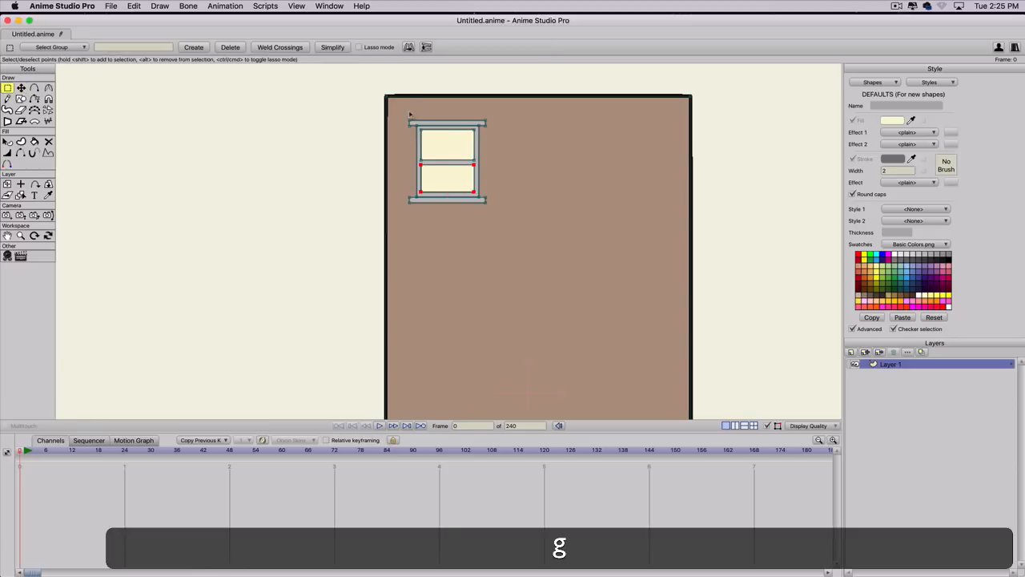
{"action": "left_click_drag", "start_coordinate": [401, 121], "coordinate": [500, 219]}
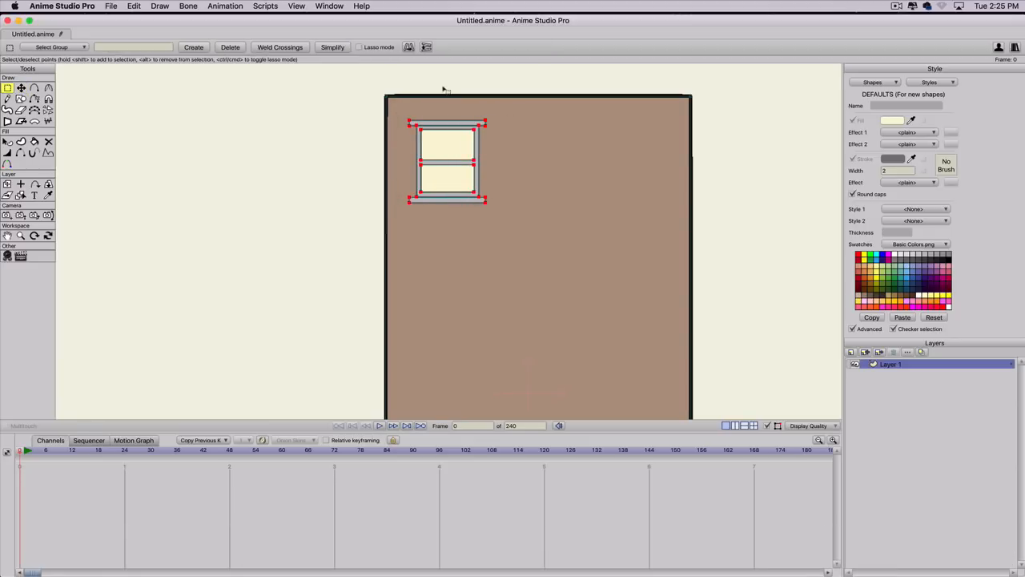
{"action": "key", "text": "super+c"}
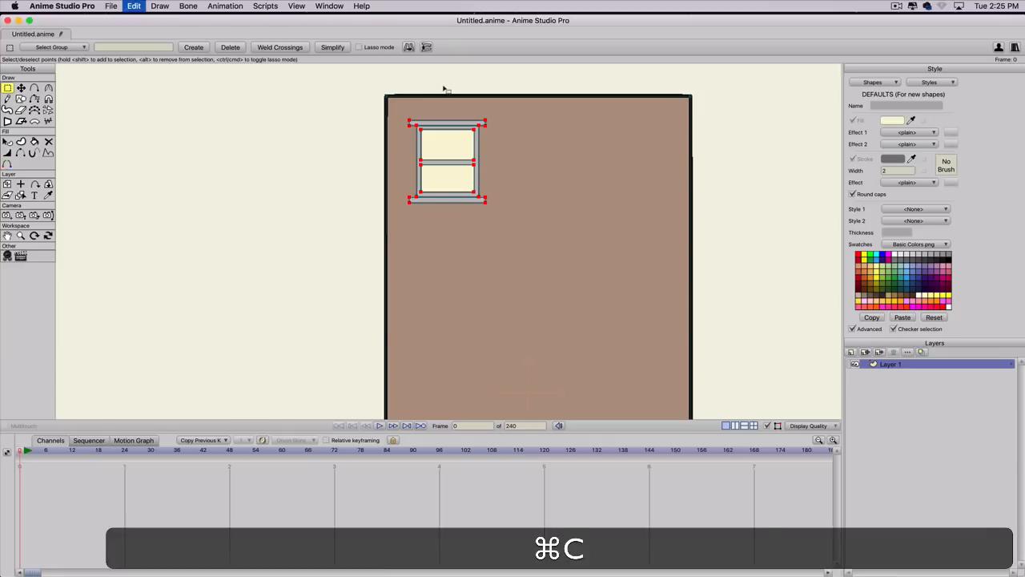
{"action": "key", "text": "super+v"}
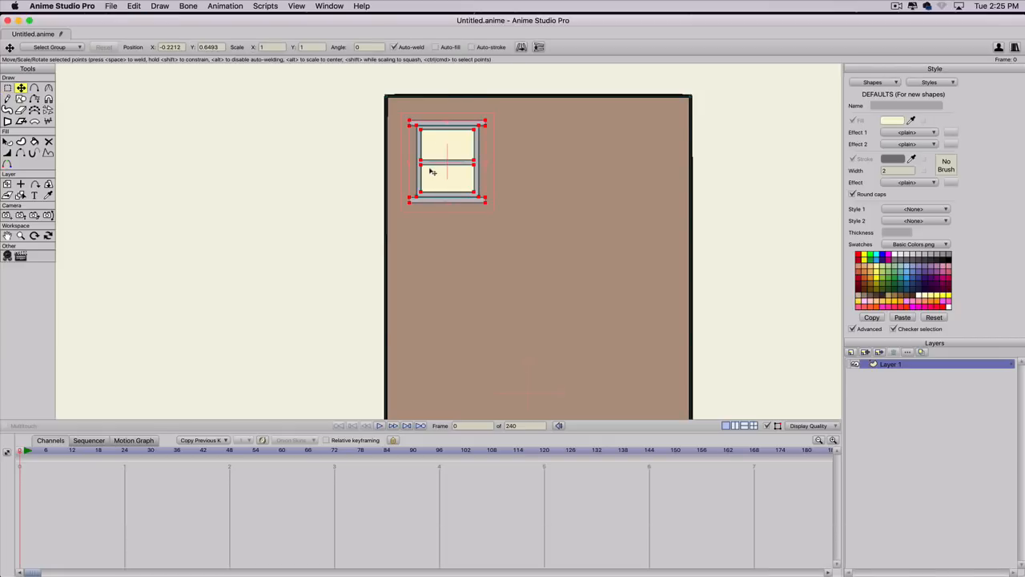
{"action": "left_click_drag", "start_coordinate": [441, 182], "coordinate": [551, 195]}
{"action": "key", "text": "super+v"}
{"action": "left_click_drag", "start_coordinate": [440, 180], "coordinate": [663, 211]}
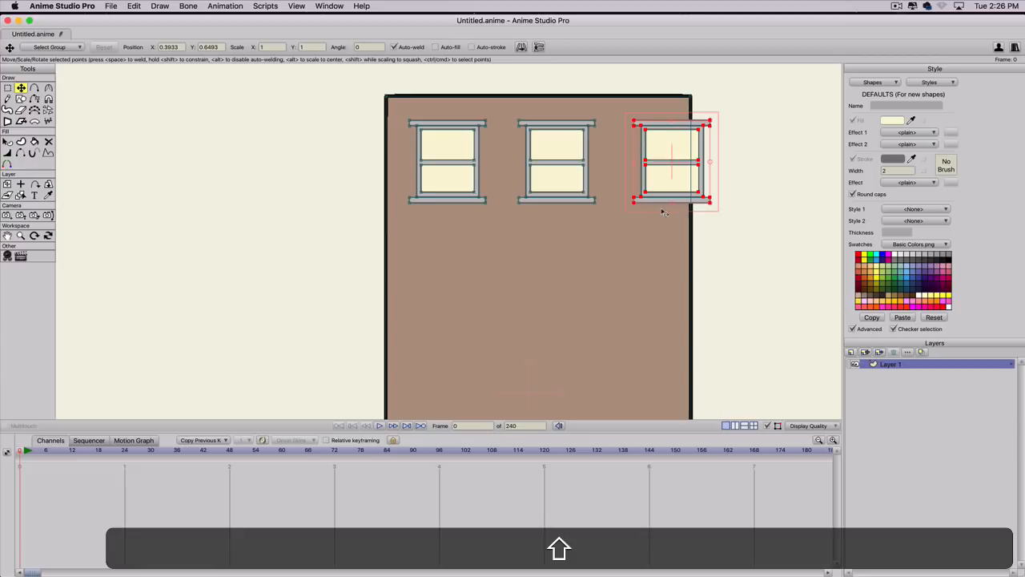
Step: Select all three windows and narrow the row horizontally from its right side so it fits within the wall
{"action": "key", "text": "shift+g"}
{"action": "left_click_drag", "start_coordinate": [383, 234], "coordinate": [743, 112]}
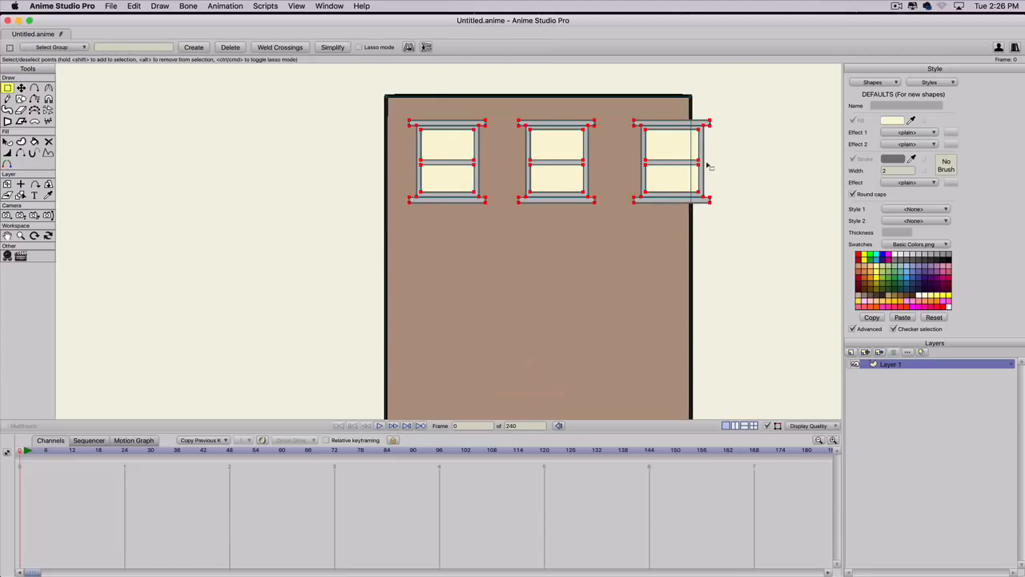
{"action": "scroll", "coordinate": [565, 219], "scroll_direction": "down", "scroll_amount": 3}
{"action": "key", "text": "space"}
{"action": "left_click_drag", "start_coordinate": [539, 298], "coordinate": [540, 240]}
{"action": "scroll", "coordinate": [528, 242], "scroll_direction": "down", "scroll_amount": 4}
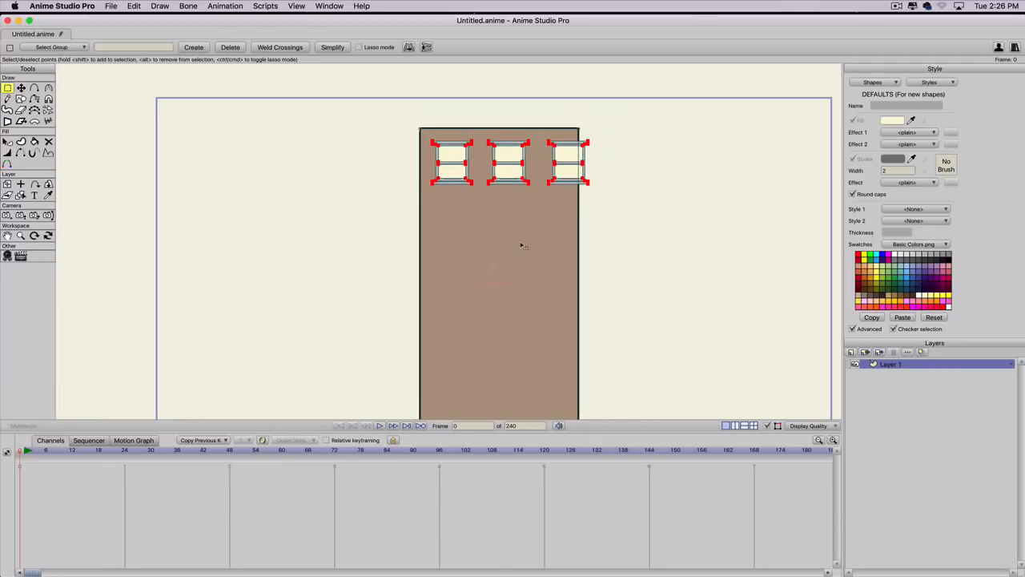
{"action": "scroll", "coordinate": [548, 162], "scroll_direction": "up", "scroll_amount": 1}
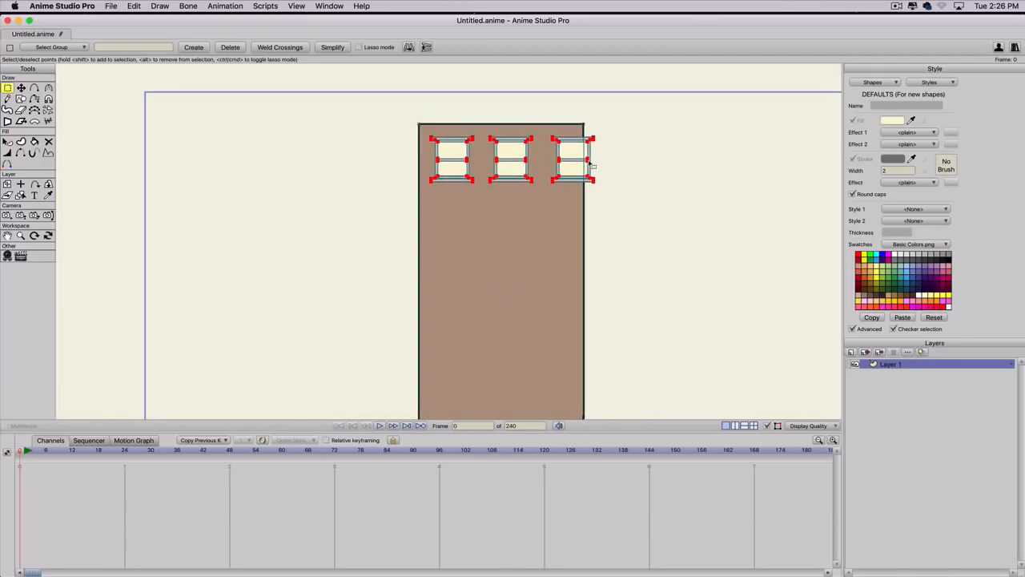
{"action": "key", "text": "t"}
{"action": "left_click_drag", "start_coordinate": [596, 163], "coordinate": [573, 162]}
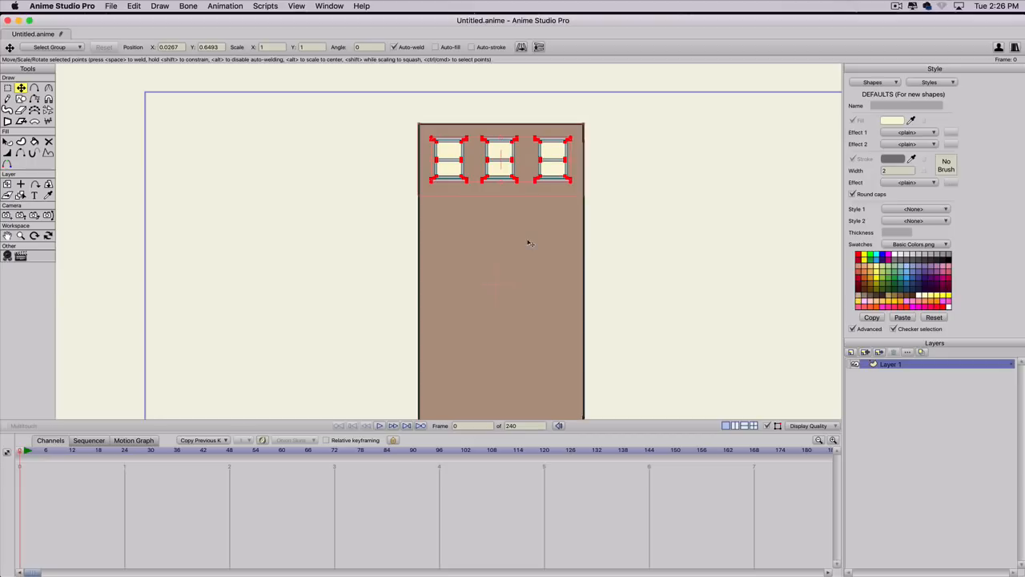
Step: Select the brown wall shape and set its stroke width to 2
{"action": "key", "text": "q"}
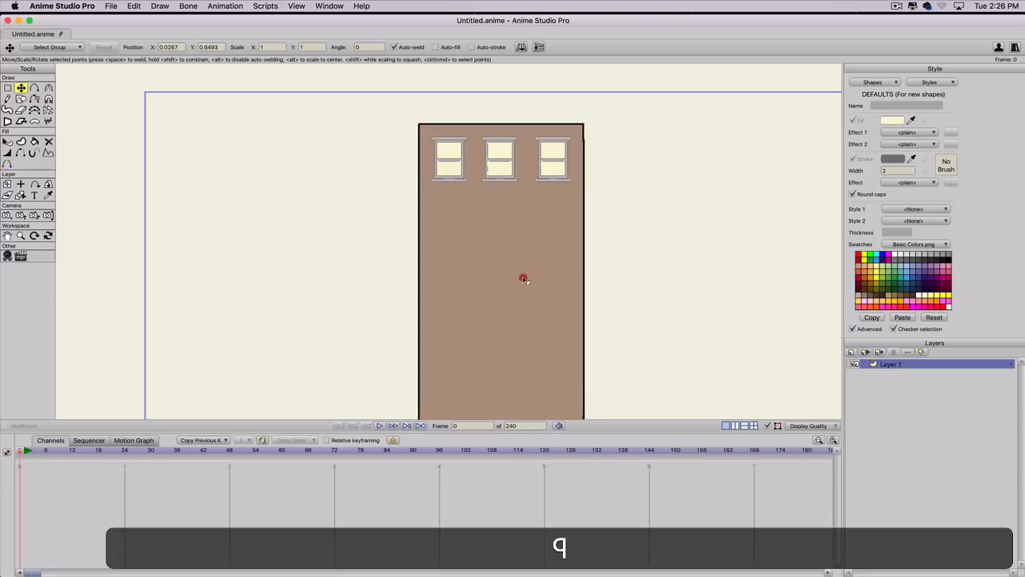
{"action": "left_click", "coordinate": [522, 276]}
{"action": "left_click", "coordinate": [891, 170]}
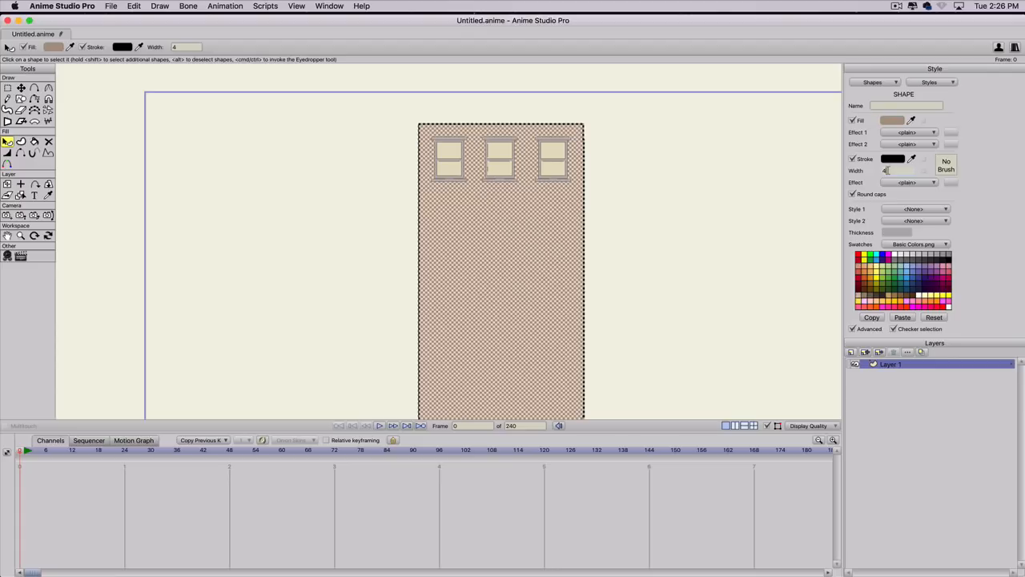
{"action": "type", "text": "2"}
{"action": "left_click_drag", "start_coordinate": [890, 171], "coordinate": [866, 174]}
{"action": "type", "text": "2"}
Step: Sample the wall's fill for its outline, and darken the outline colour to brown 756552
{"action": "left_click", "coordinate": [910, 159]}
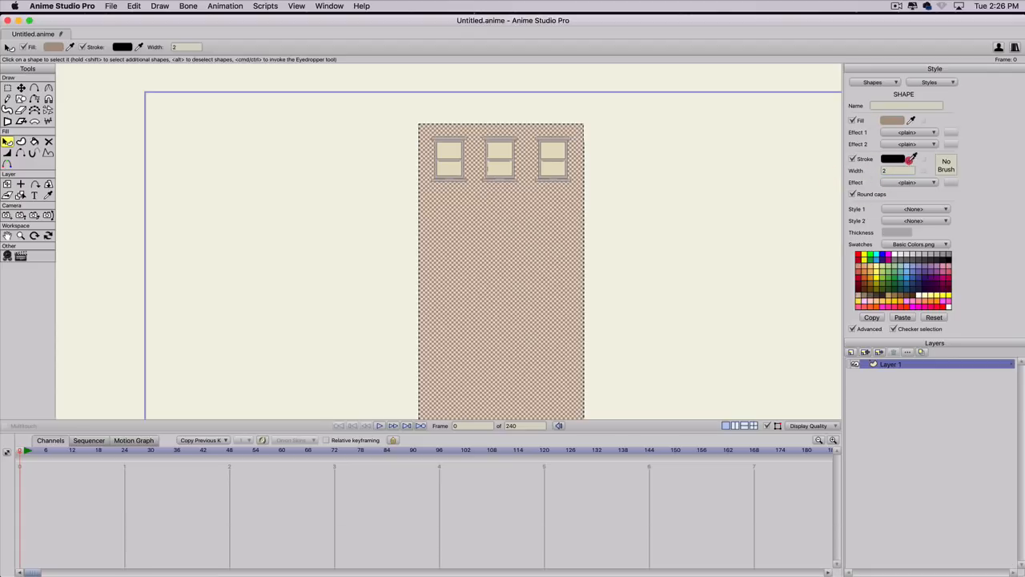
{"action": "left_click_drag", "start_coordinate": [909, 160], "coordinate": [895, 121]}
{"action": "left_click", "coordinate": [893, 159]}
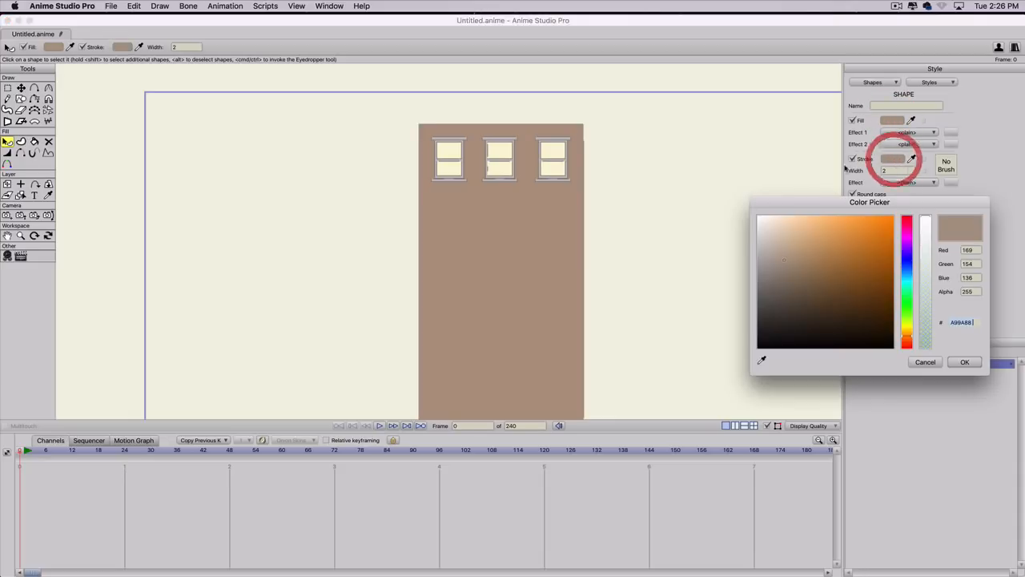
{"action": "left_click_drag", "start_coordinate": [789, 270], "coordinate": [799, 288]}
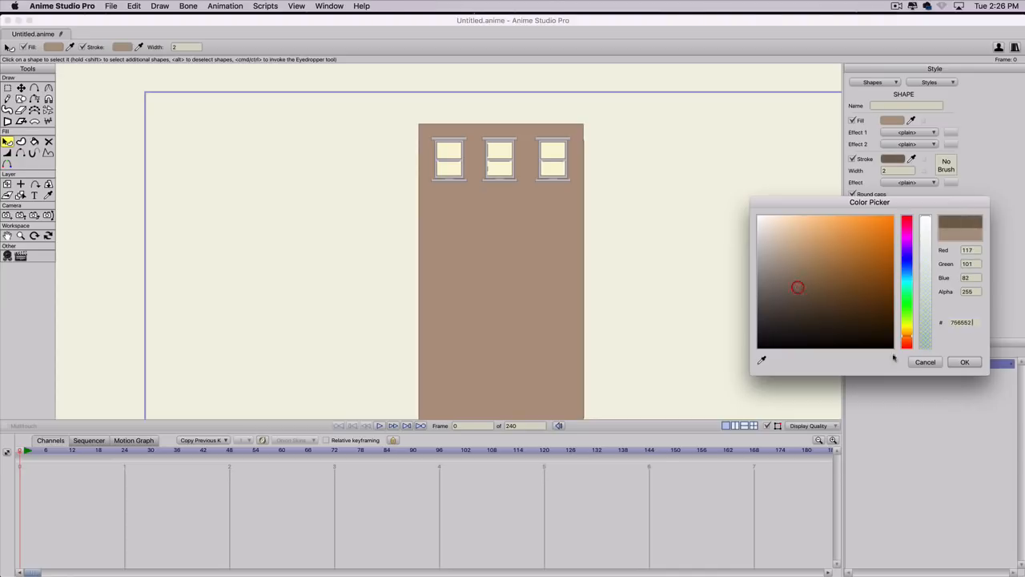
{"action": "left_click", "coordinate": [965, 363]}
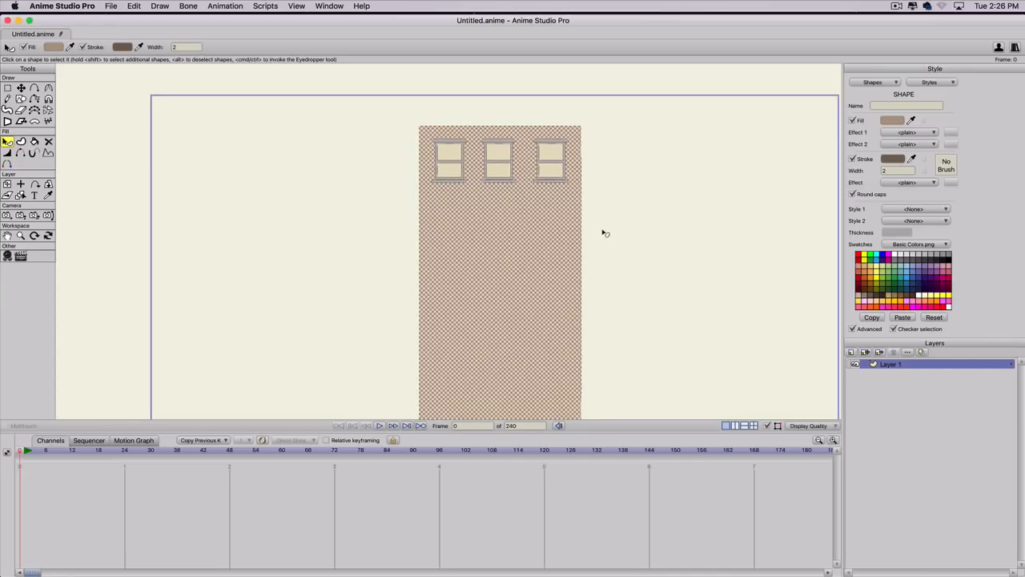
Step: Deselect the artwork and sample the right window's top trim for the default fill and stroke colours
{"action": "scroll", "coordinate": [605, 234], "scroll_direction": "up", "scroll_amount": 3}
{"action": "scroll", "coordinate": [604, 232], "scroll_direction": "down", "scroll_amount": 1}
{"action": "scroll", "coordinate": [503, 229], "scroll_direction": "up", "scroll_amount": 1}
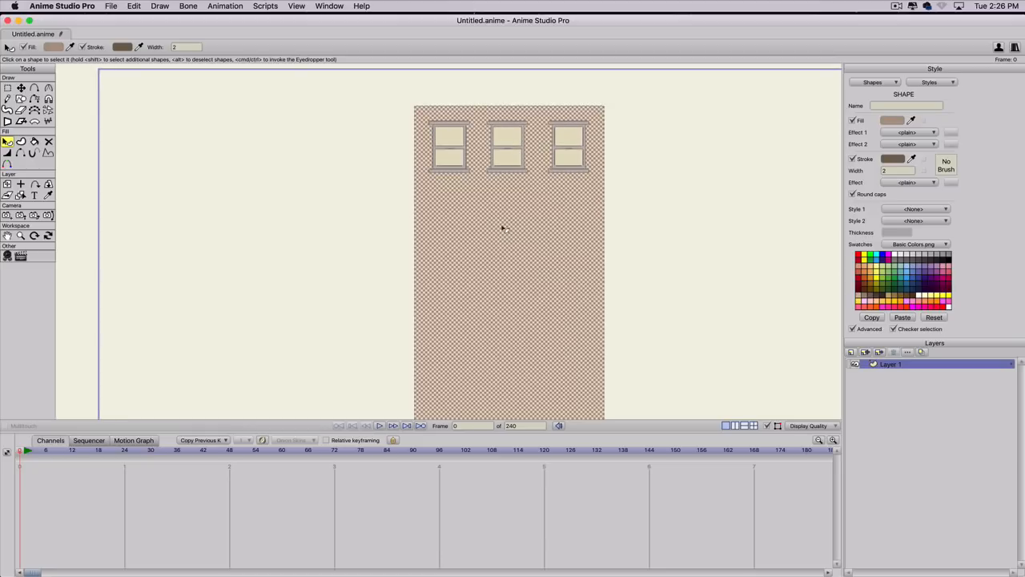
{"action": "scroll", "coordinate": [501, 222], "scroll_direction": "up", "scroll_amount": 1}
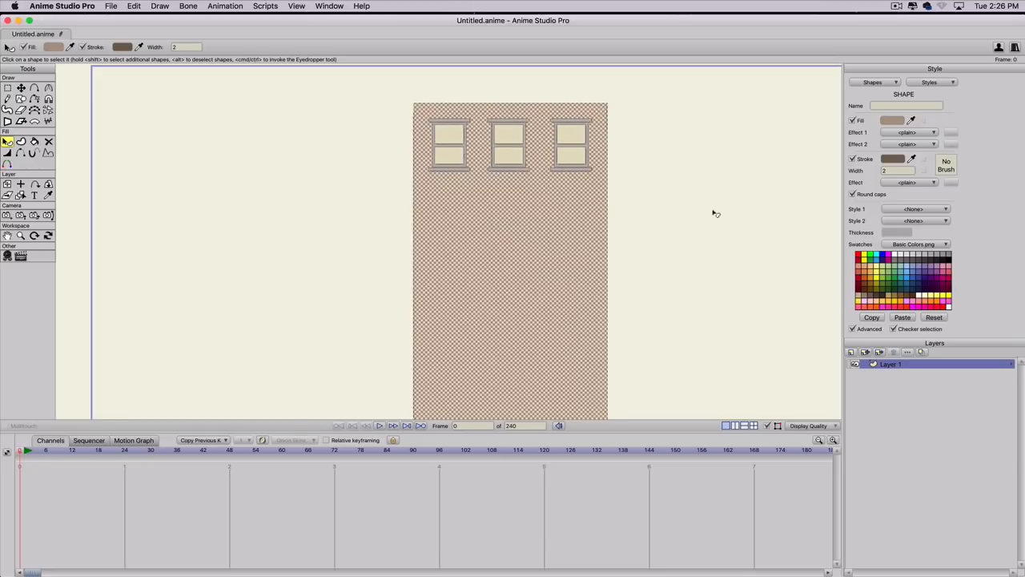
{"action": "key", "text": "s"}
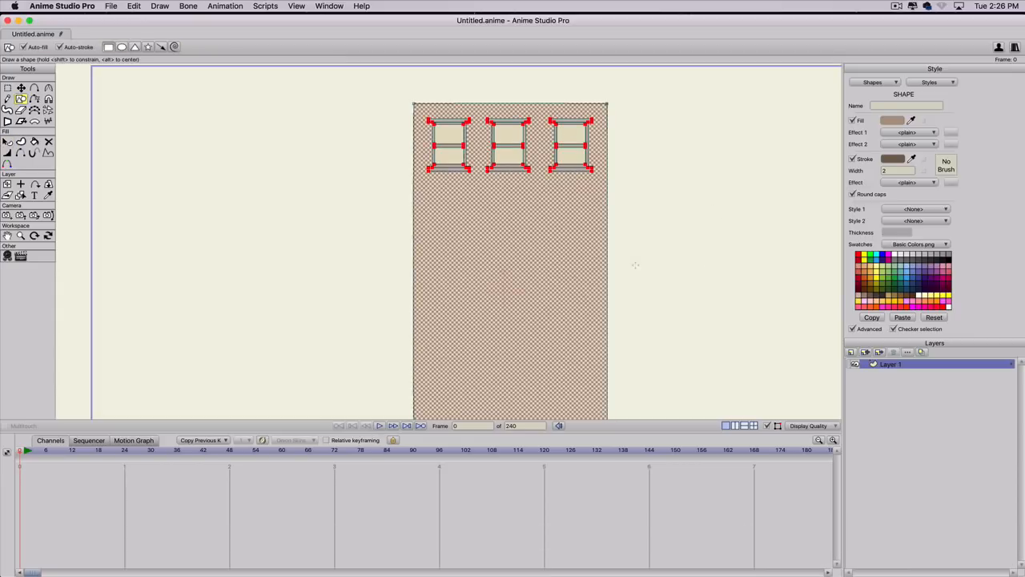
{"action": "key", "text": "t"}
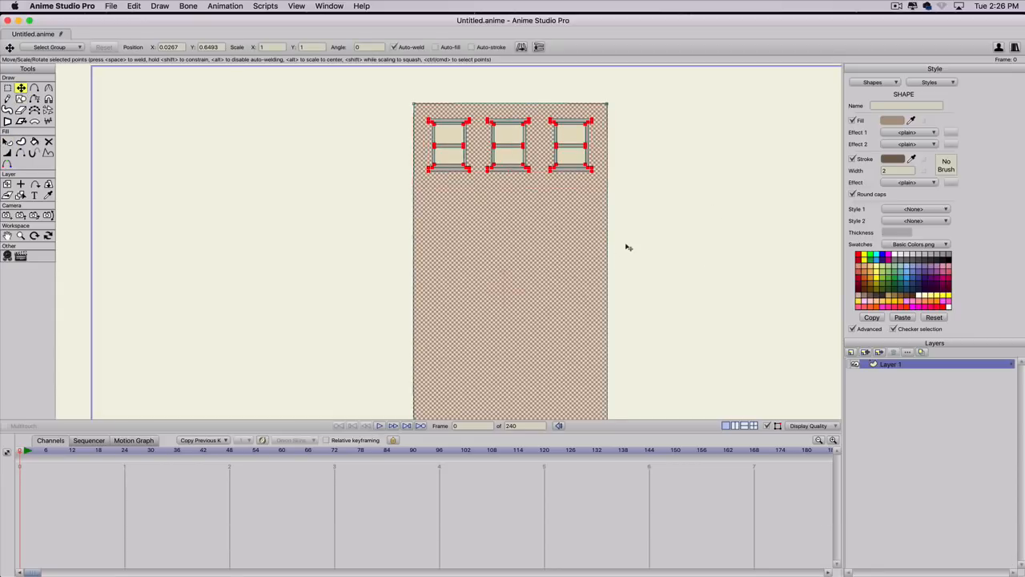
{"action": "left_click", "coordinate": [626, 244]}
{"action": "key", "text": "s"}
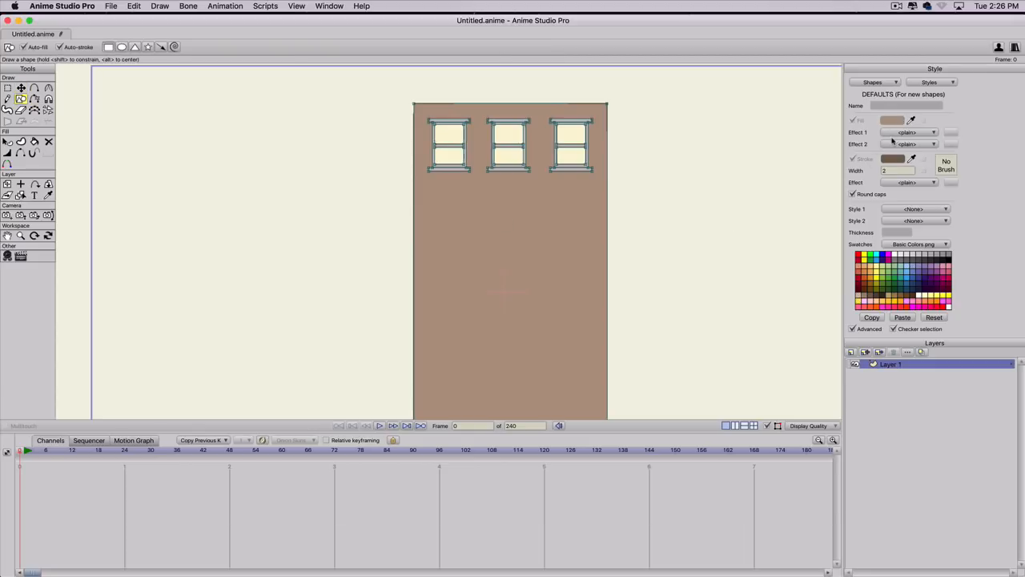
{"action": "scroll", "coordinate": [830, 143], "scroll_direction": "down", "scroll_amount": 1}
{"action": "left_click_drag", "start_coordinate": [911, 120], "coordinate": [575, 120]}
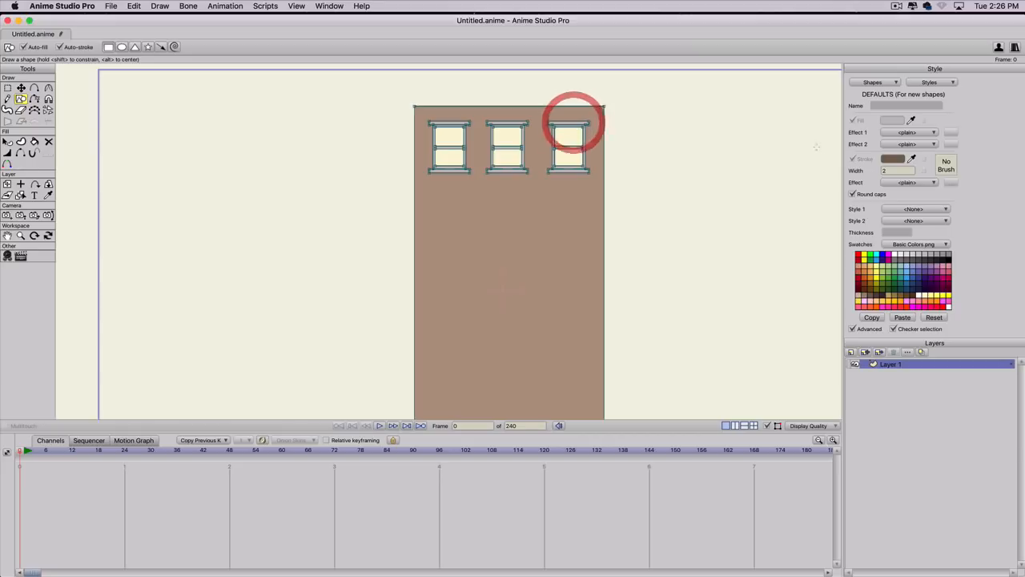
{"action": "mouse_move", "coordinate": [908, 160]}
{"action": "left_mouse_down"}
{"action": "mouse_move", "coordinate": [636, 115]}
{"action": "mouse_move", "coordinate": [581, 122]}
{"action": "left_mouse_up"}
Step: Draw a thin horizontal ledge bar across the full width of the wall, a little below the windows
{"action": "key", "text": "s"}
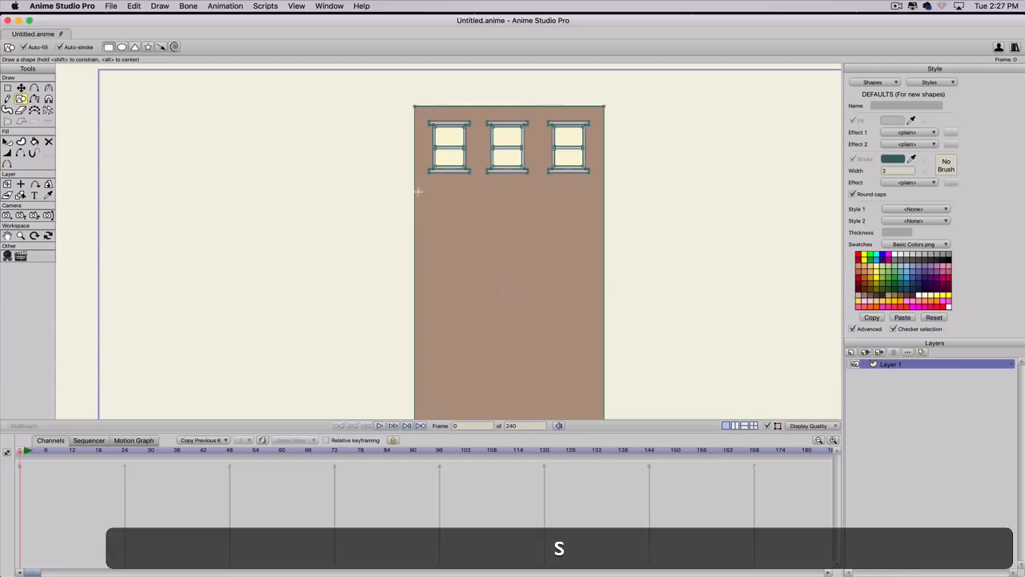
{"action": "left_click_drag", "start_coordinate": [415, 213], "coordinate": [603, 223]}
{"action": "scroll", "coordinate": [576, 220], "scroll_direction": "up", "scroll_amount": 4}
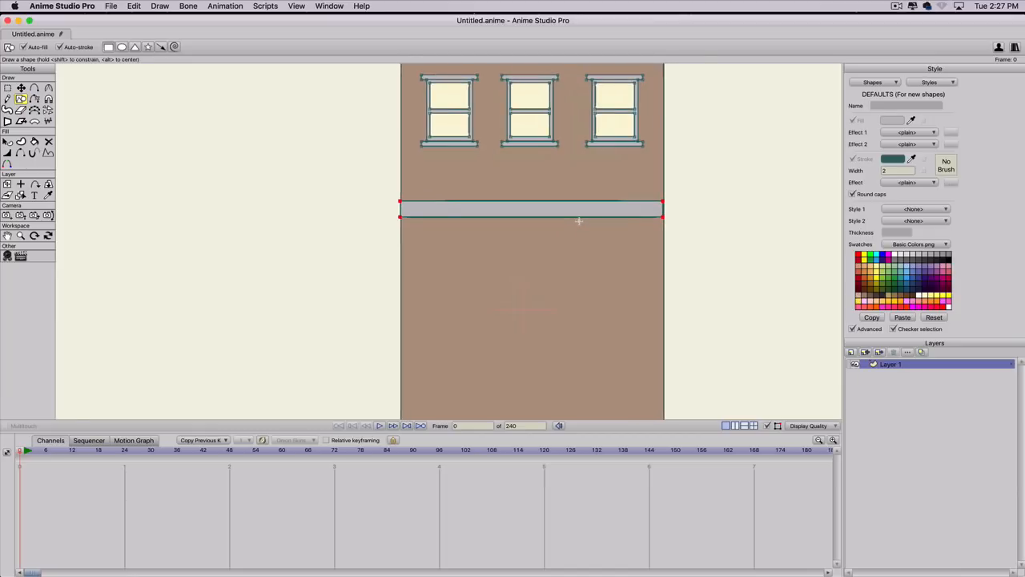
Step: Recolour the ledge bar's outline with the grey sampled from the window outlines
{"action": "key", "text": "t"}
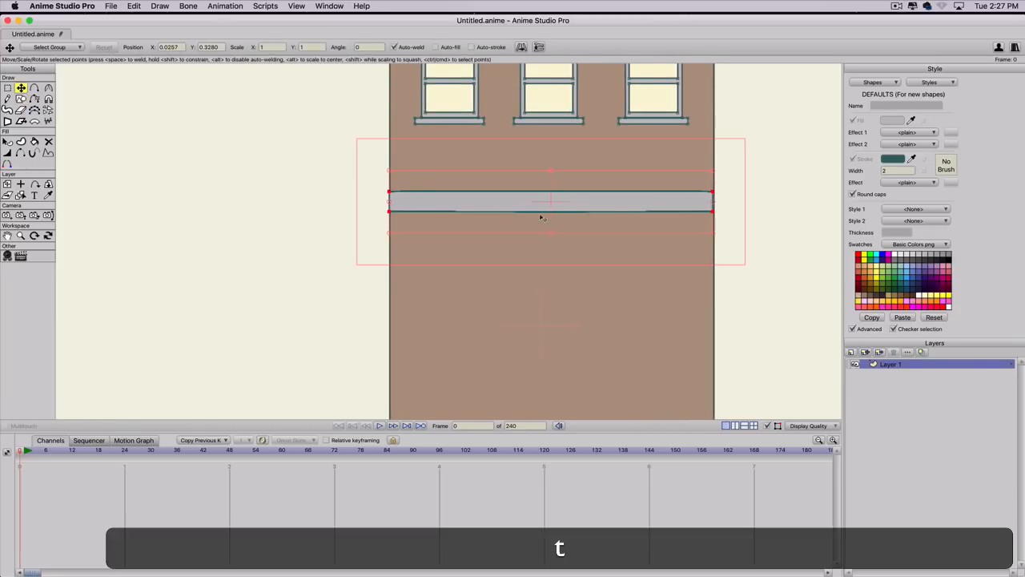
{"action": "key", "text": "q"}
{"action": "left_click", "coordinate": [526, 206]}
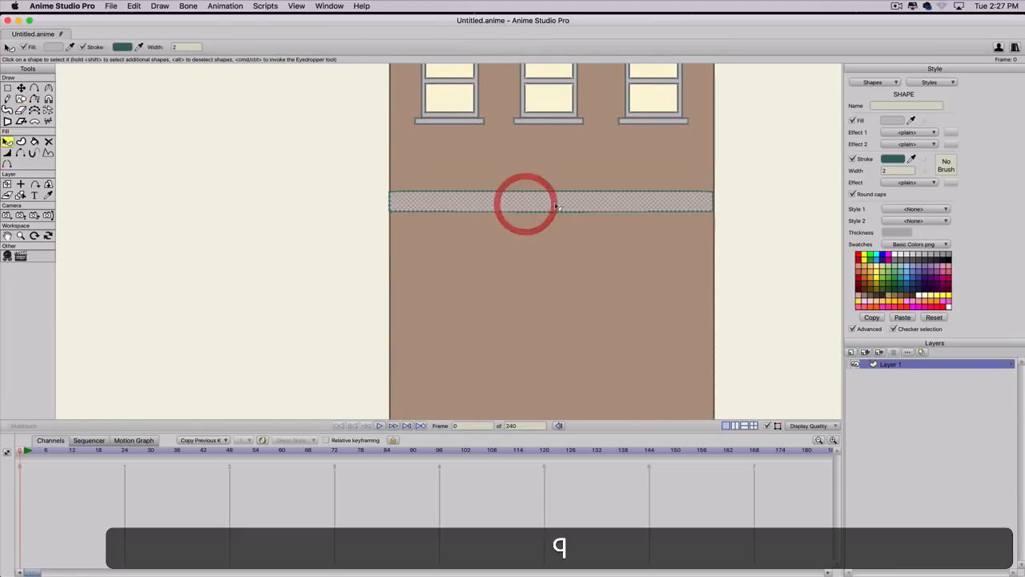
{"action": "mouse_move", "coordinate": [912, 160]}
{"action": "left_mouse_down"}
{"action": "mouse_move", "coordinate": [640, 107]}
{"action": "mouse_move", "coordinate": [651, 113]}
{"action": "left_mouse_up"}
{"action": "scroll", "coordinate": [617, 181], "scroll_direction": "up", "scroll_amount": 1}
Step: Make the ledge bar about half as tall, and place a duplicate directly beneath it
{"action": "key", "text": "t"}
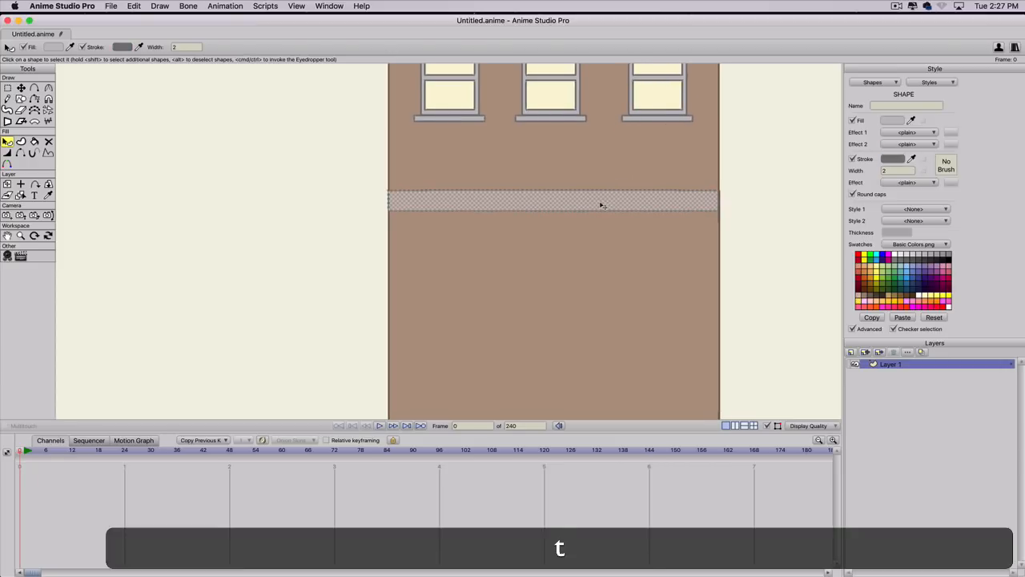
{"action": "left_click_drag", "start_coordinate": [579, 206], "coordinate": [549, 205]}
{"action": "key", "text": "super+v"}
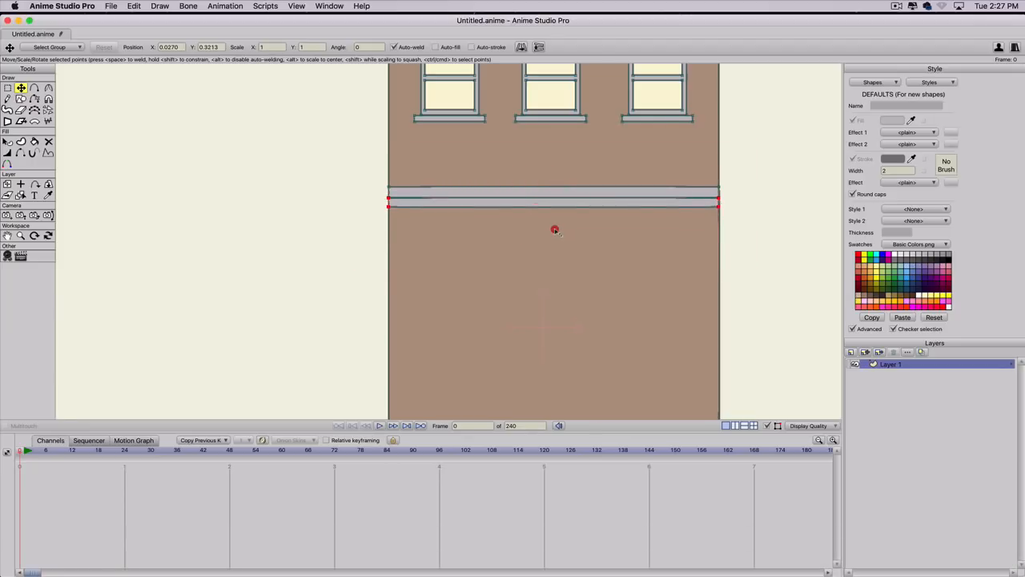
Step: Set the lower ledge bar's fill to the darker grey A0A0A0
{"action": "key", "text": "q"}
{"action": "left_click", "coordinate": [536, 202]}
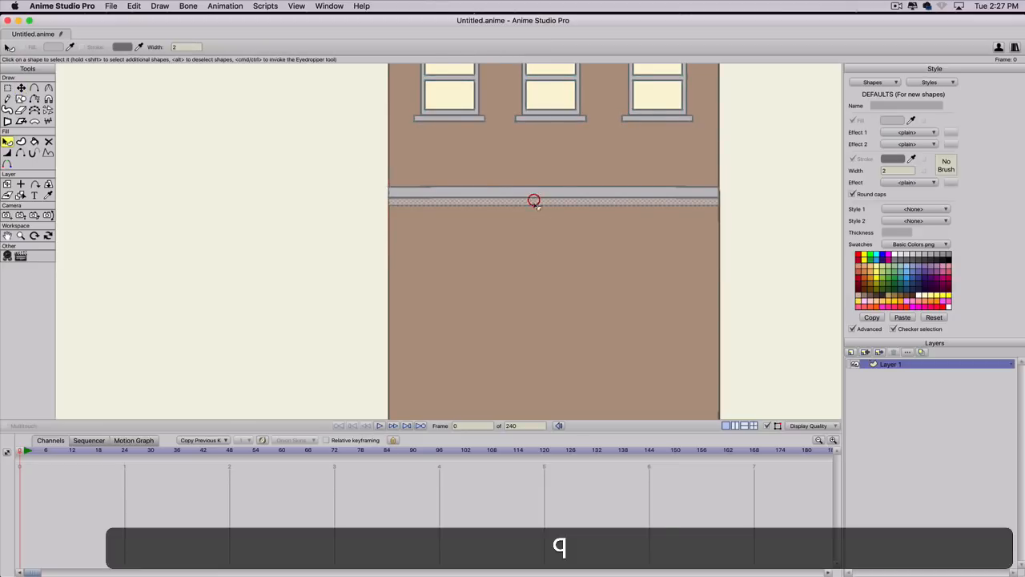
{"action": "left_click", "coordinate": [881, 120]}
{"action": "left_click", "coordinate": [748, 269]}
{"action": "left_click_drag", "start_coordinate": [748, 269], "coordinate": [744, 261]}
{"action": "left_click", "coordinate": [965, 362]}
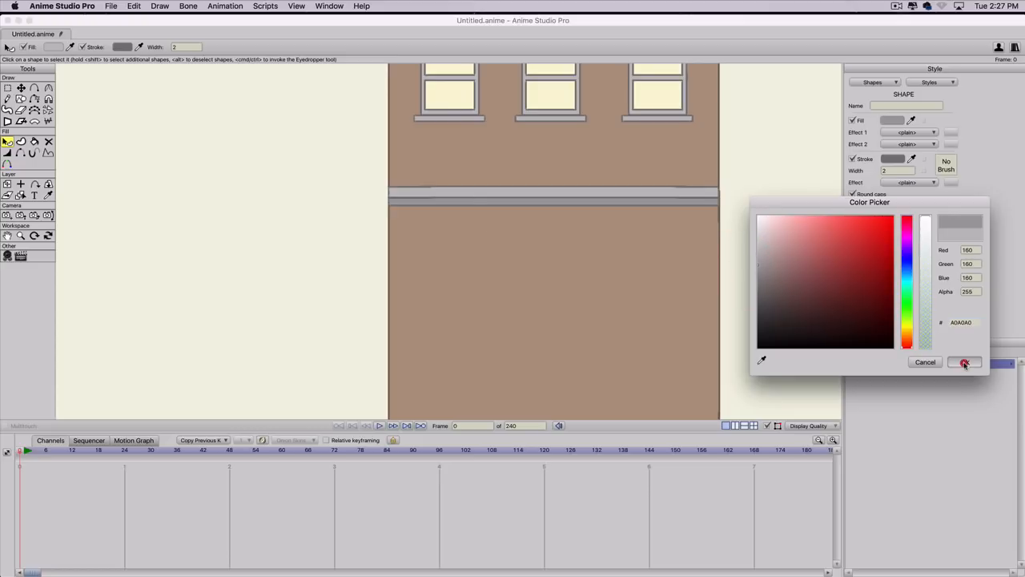
Step: Copy the three windows with the double ledge and paste them straight below as the next floor
{"action": "scroll", "coordinate": [601, 117], "scroll_direction": "down", "scroll_amount": 5}
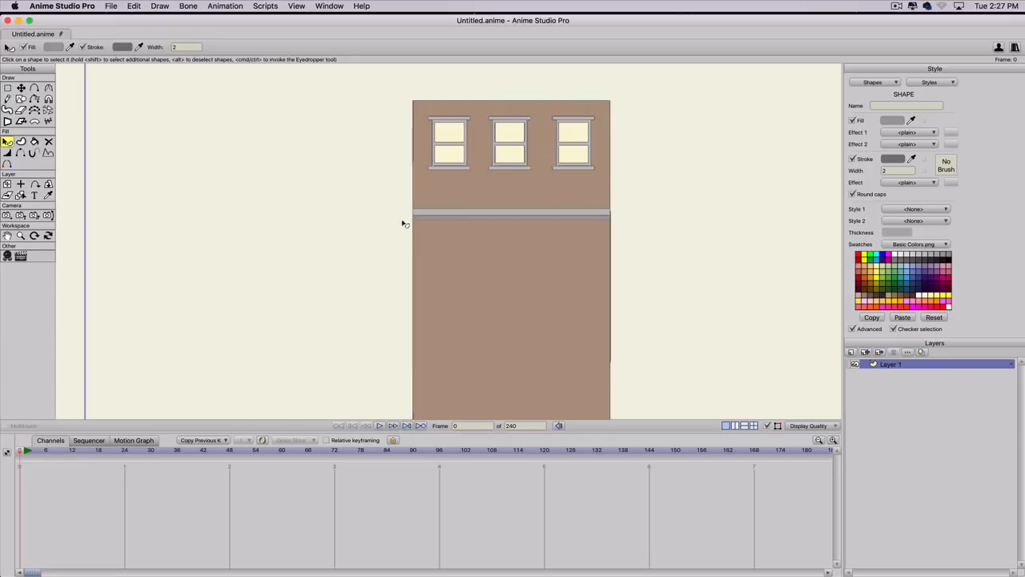
{"action": "key", "text": "g"}
{"action": "left_click_drag", "start_coordinate": [389, 230], "coordinate": [643, 113]}
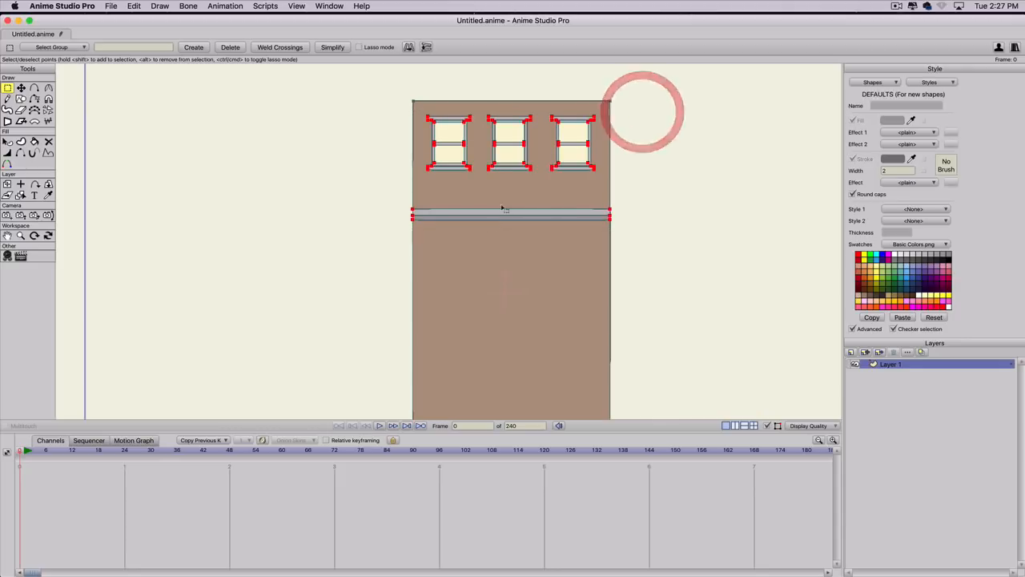
{"action": "key", "text": "super+c"}
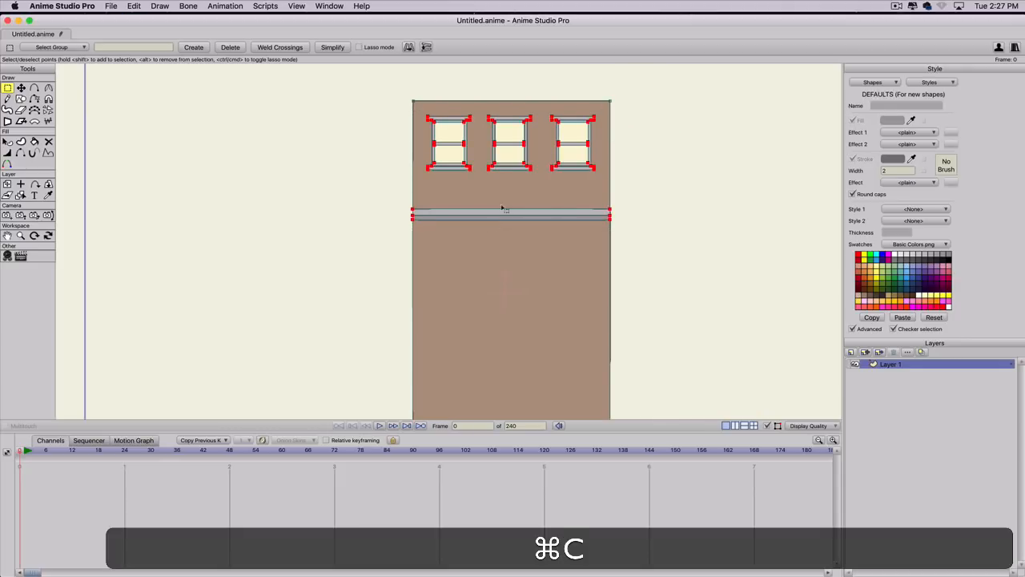
{"action": "key", "text": "super+v"}
{"action": "left_click_drag", "start_coordinate": [488, 216], "coordinate": [476, 341]}
Step: Copy only the two outer windows of the middle floor and place the copies straight below on the ground floor
{"action": "left_click_drag", "start_coordinate": [697, 352], "coordinate": [749, 241]}
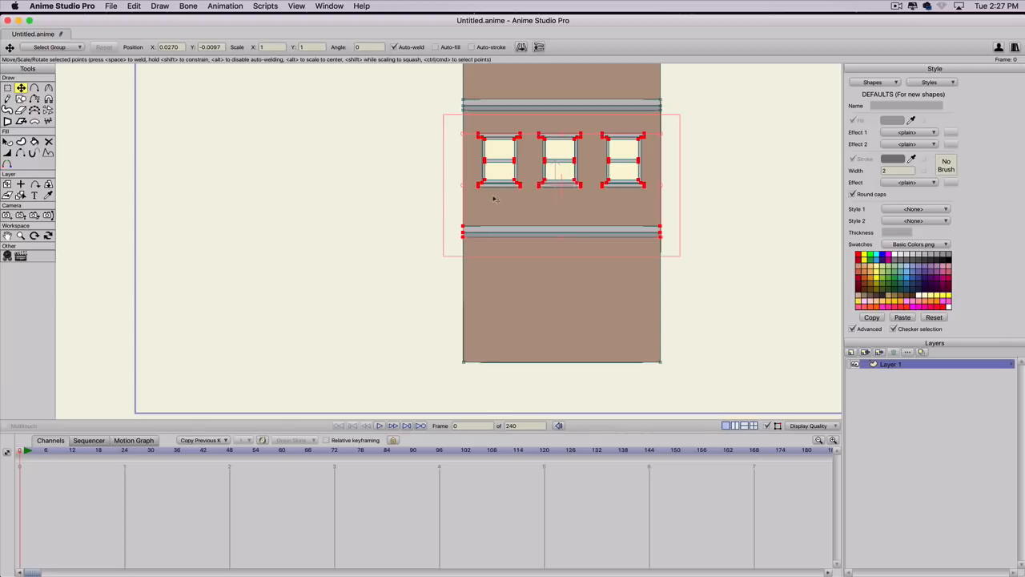
{"action": "key", "text": "g"}
{"action": "left_click_drag", "start_coordinate": [473, 206], "coordinate": [525, 123]}
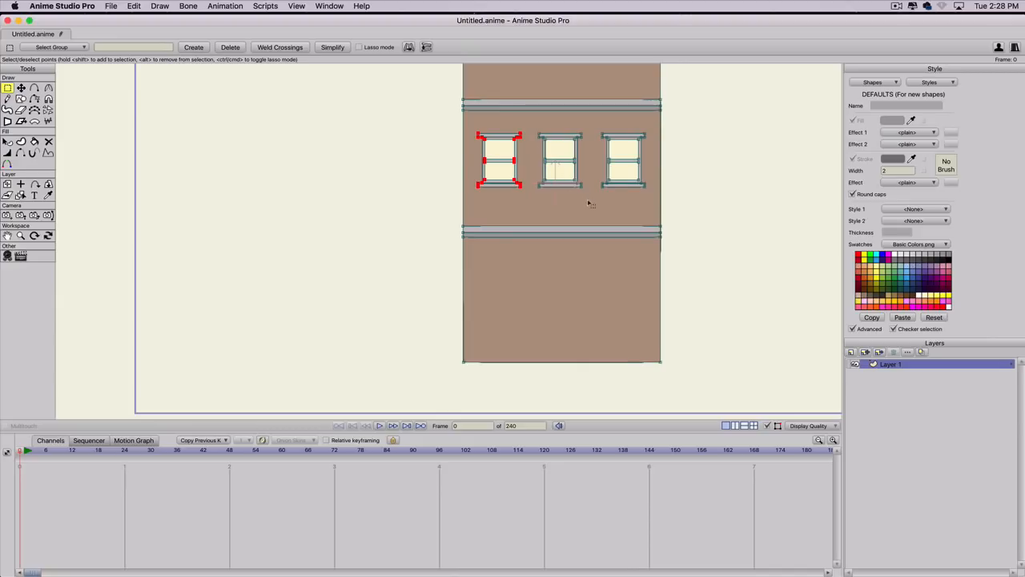
{"action": "key", "text": "shift"}
{"action": "left_click_drag", "start_coordinate": [595, 202], "coordinate": [659, 124]}
{"action": "key", "text": "super+v"}
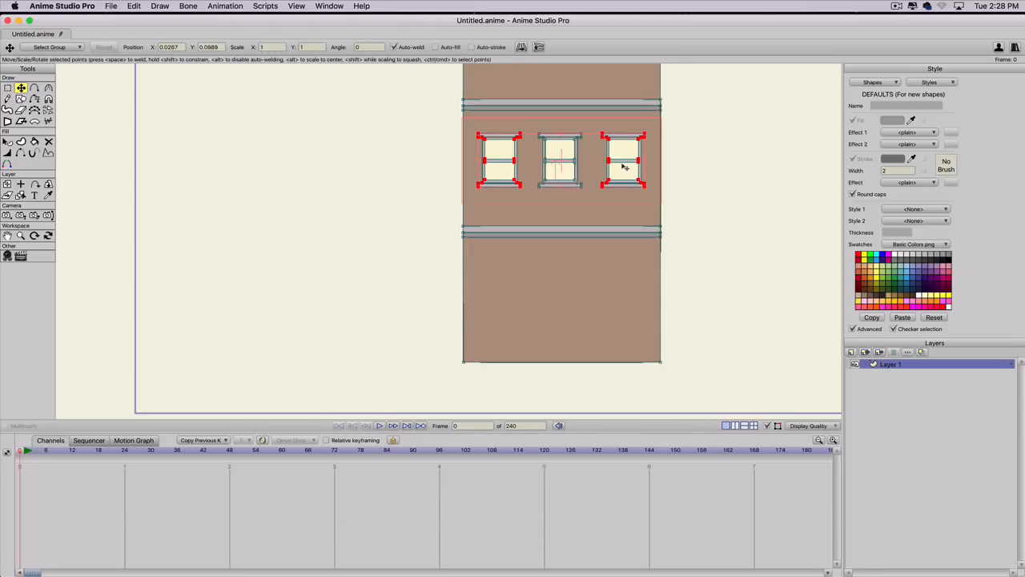
{"action": "left_click_drag", "start_coordinate": [618, 163], "coordinate": [600, 297]}
{"action": "left_click_drag", "start_coordinate": [598, 297], "coordinate": [598, 295]}
Step: Draw a tall door rectangle between the two ground-floor windows, standing on the wall's base, and fill it with light grey D0D0D0
{"action": "key", "text": "s"}
{"action": "left_click_drag", "start_coordinate": [540, 362], "coordinate": [585, 269]}
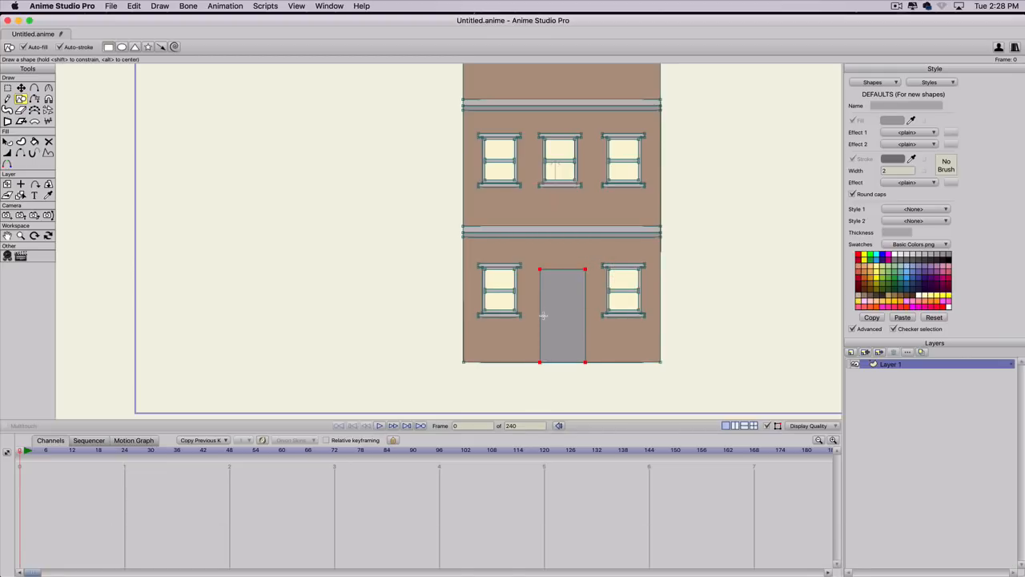
{"action": "key", "text": "q"}
{"action": "left_click", "coordinate": [548, 314]}
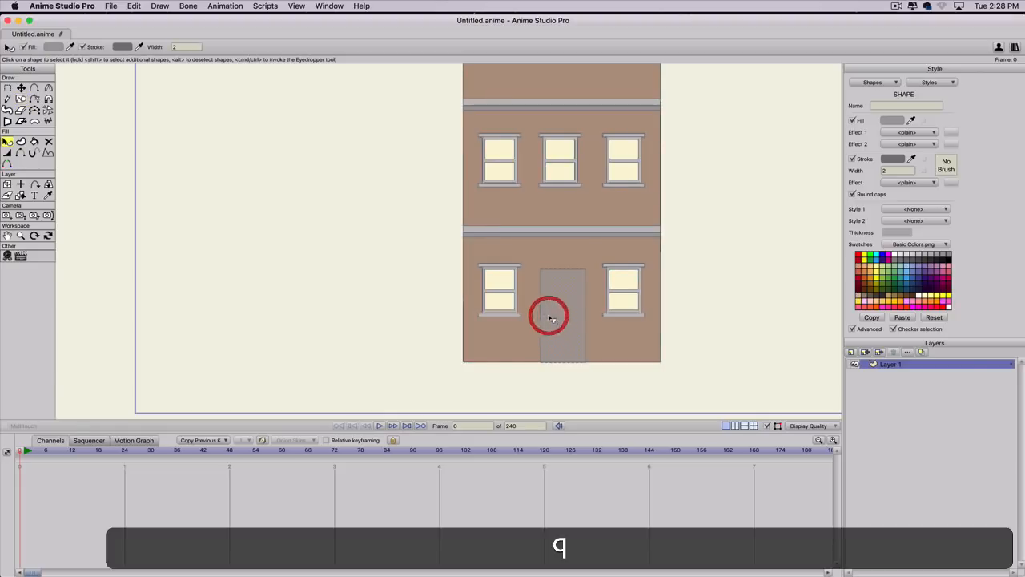
{"action": "left_click", "coordinate": [893, 120]}
{"action": "left_click_drag", "start_coordinate": [770, 234], "coordinate": [751, 242]}
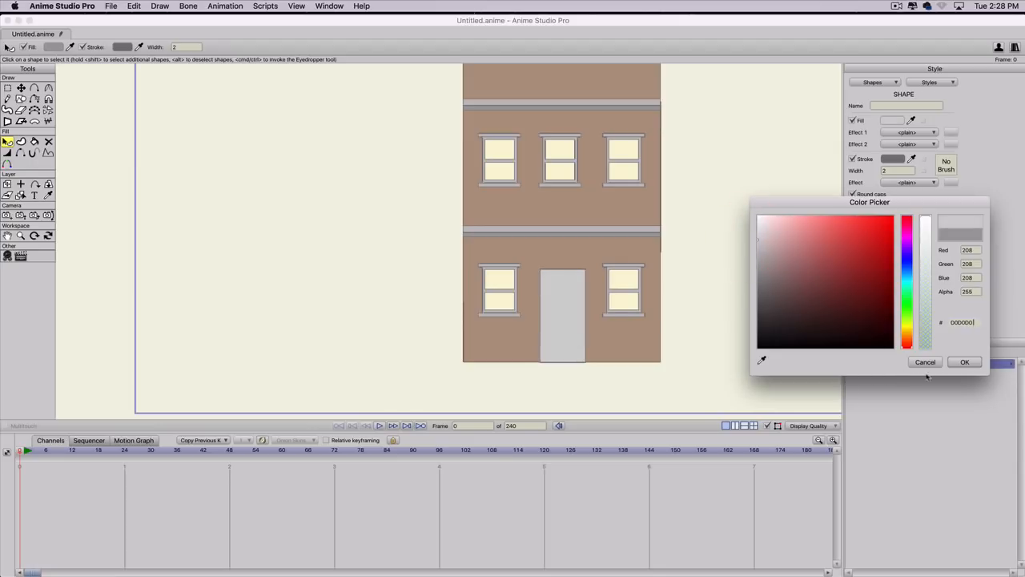
{"action": "left_click", "coordinate": [965, 362]}
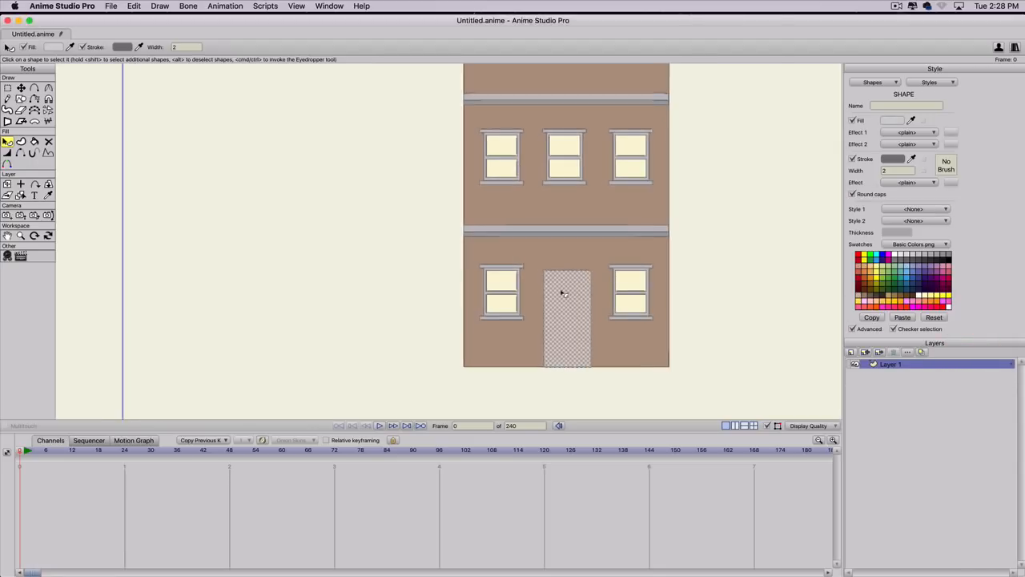
Step: Widen the door rectangle towards both ground-floor windows, keeping its height and centring it between them
{"action": "key", "text": "t"}
{"action": "left_click_drag", "start_coordinate": [548, 323], "coordinate": [597, 321]}
{"action": "left_click", "coordinate": [568, 271]}
{"action": "scroll", "coordinate": [594, 275], "scroll_direction": "up", "scroll_amount": 6}
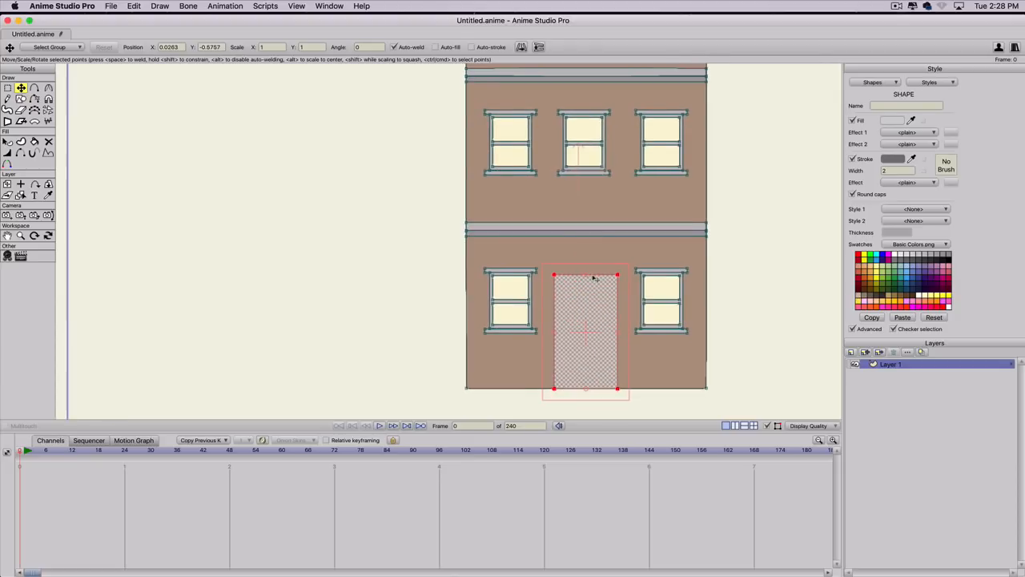
{"action": "left_click_drag", "start_coordinate": [632, 297], "coordinate": [500, 173]}
{"action": "left_click_drag", "start_coordinate": [558, 233], "coordinate": [527, 225]}
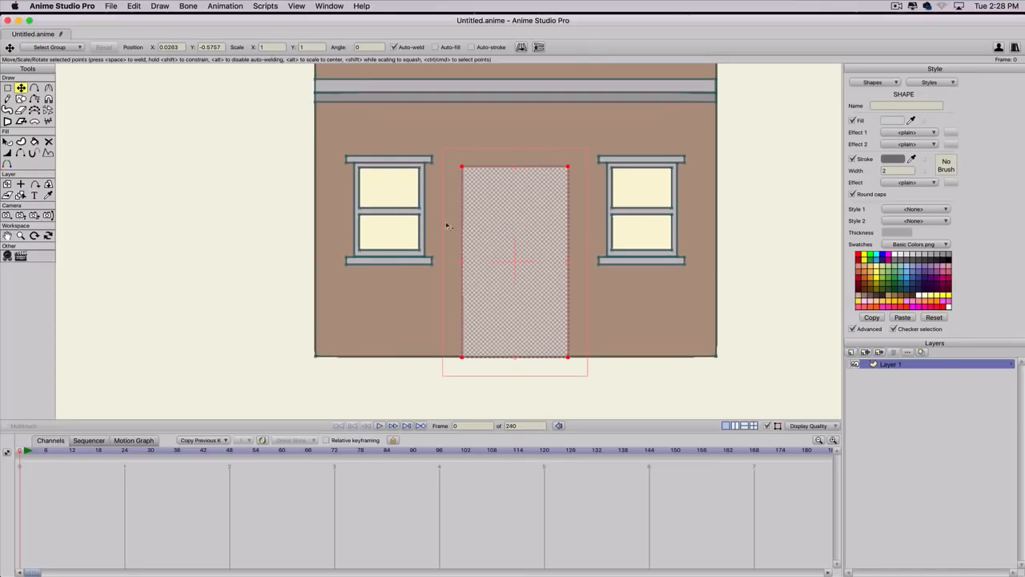
Step: Draw a slightly smaller rectangle inside the door shape down to the wall's base, leaving a narrow frame around its sides and top
{"action": "scroll", "coordinate": [494, 232], "scroll_direction": "down", "scroll_amount": 10}
{"action": "scroll", "coordinate": [494, 238], "scroll_direction": "up", "scroll_amount": 6}
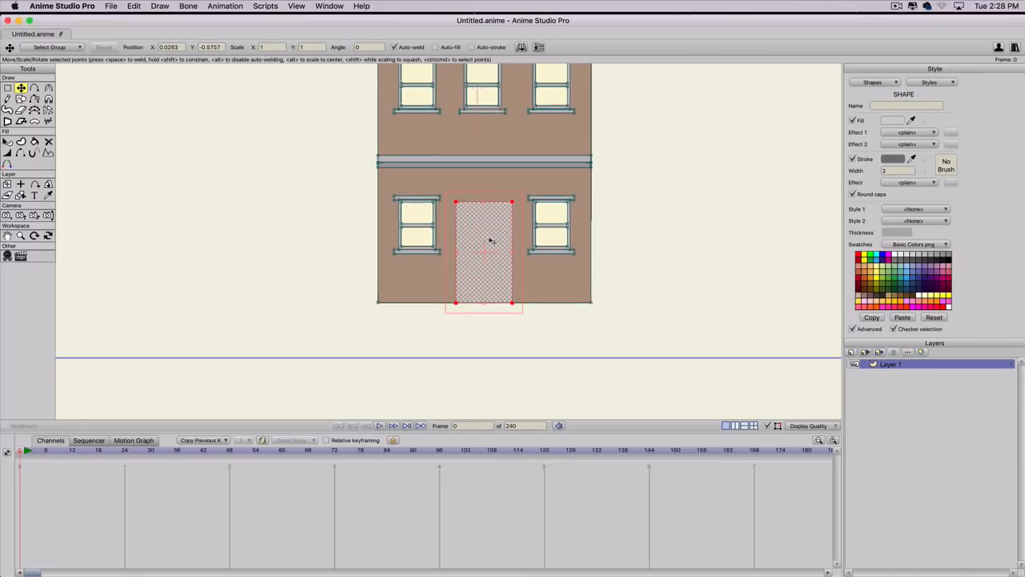
{"action": "scroll", "coordinate": [491, 240], "scroll_direction": "up", "scroll_amount": 2}
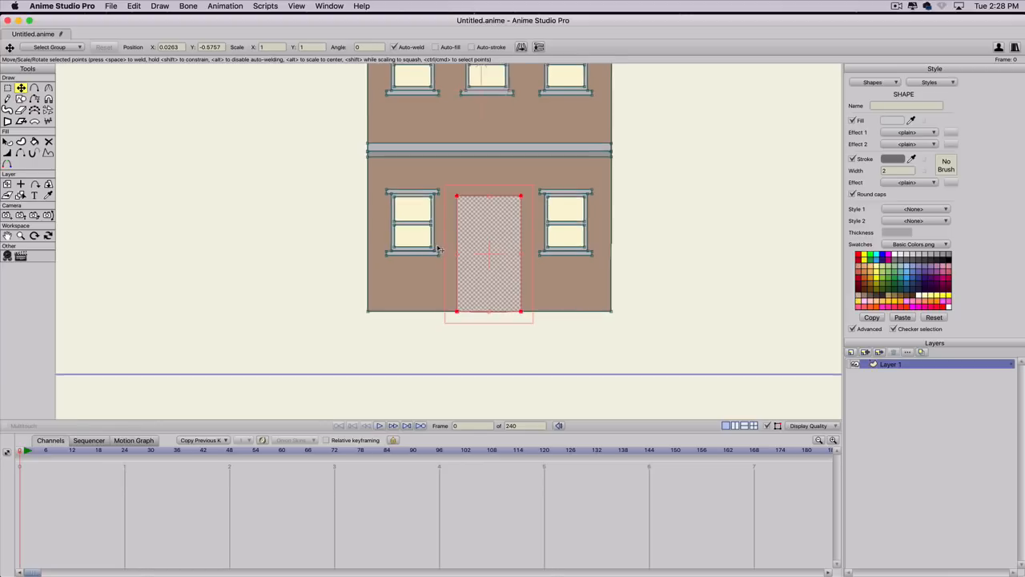
{"action": "scroll", "coordinate": [446, 245], "scroll_direction": "up", "scroll_amount": 2}
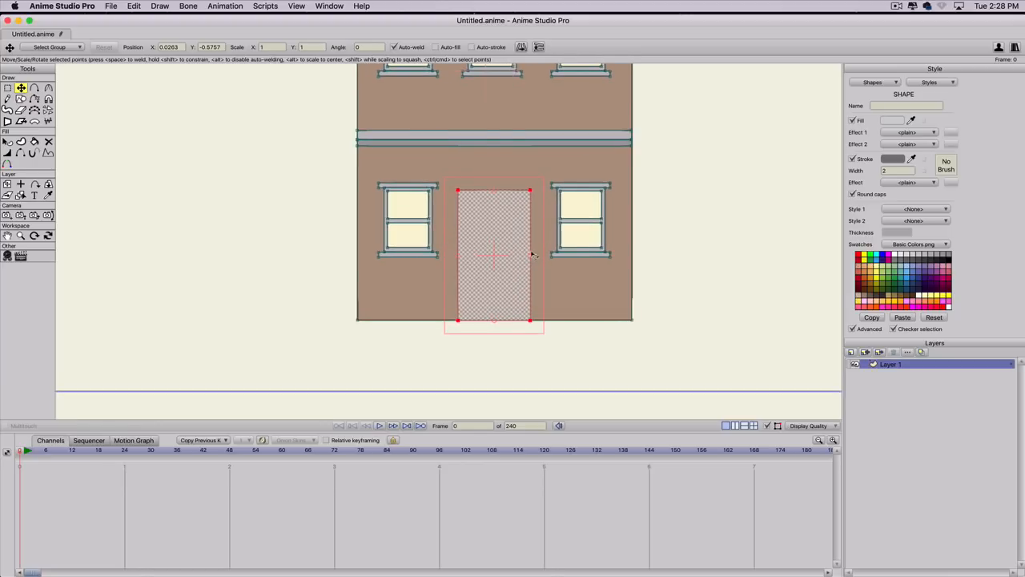
{"action": "key", "text": "s"}
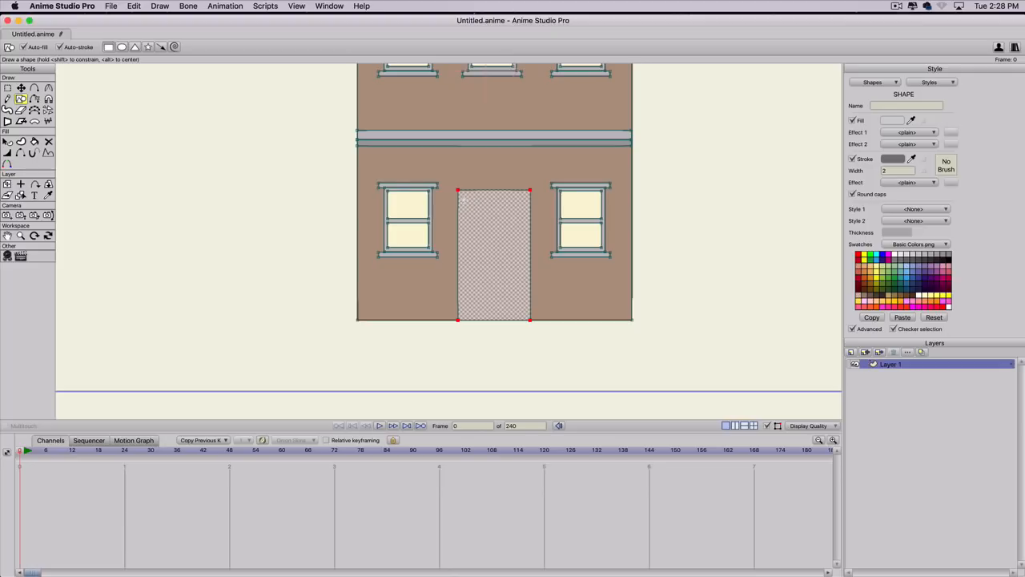
{"action": "key", "text": "q"}
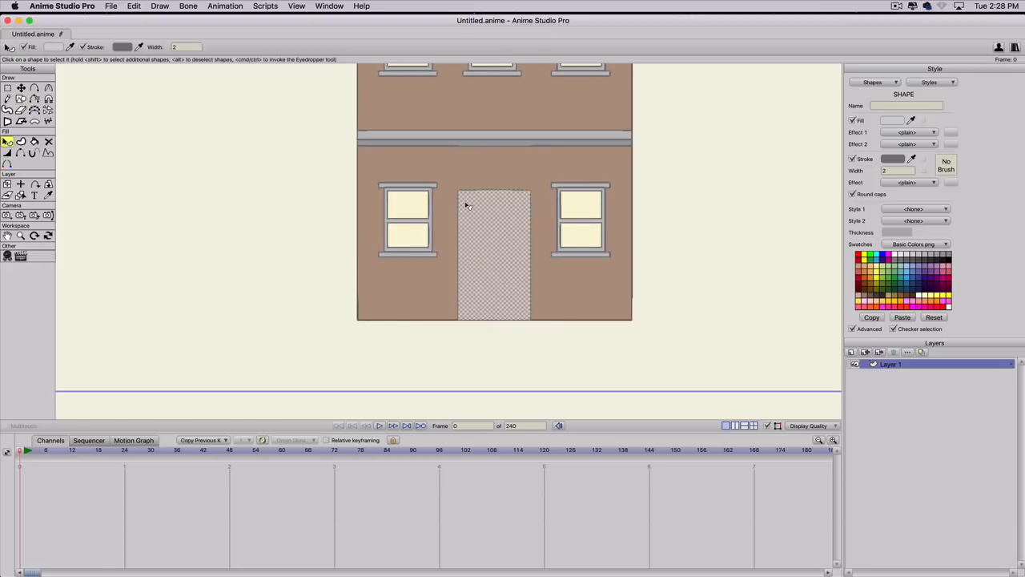
{"action": "key", "text": "s"}
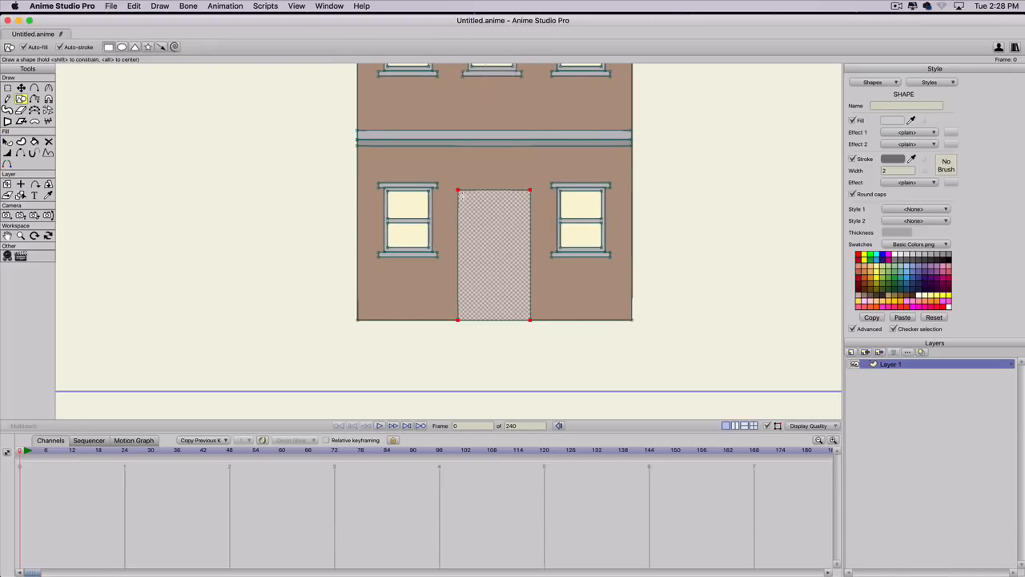
{"action": "mouse_move", "coordinate": [463, 196]}
{"action": "left_mouse_down"}
{"action": "mouse_move", "coordinate": [502, 248]}
{"action": "mouse_move", "coordinate": [524, 320]}
{"action": "left_mouse_up"}
{"action": "left_click", "coordinate": [524, 318]}
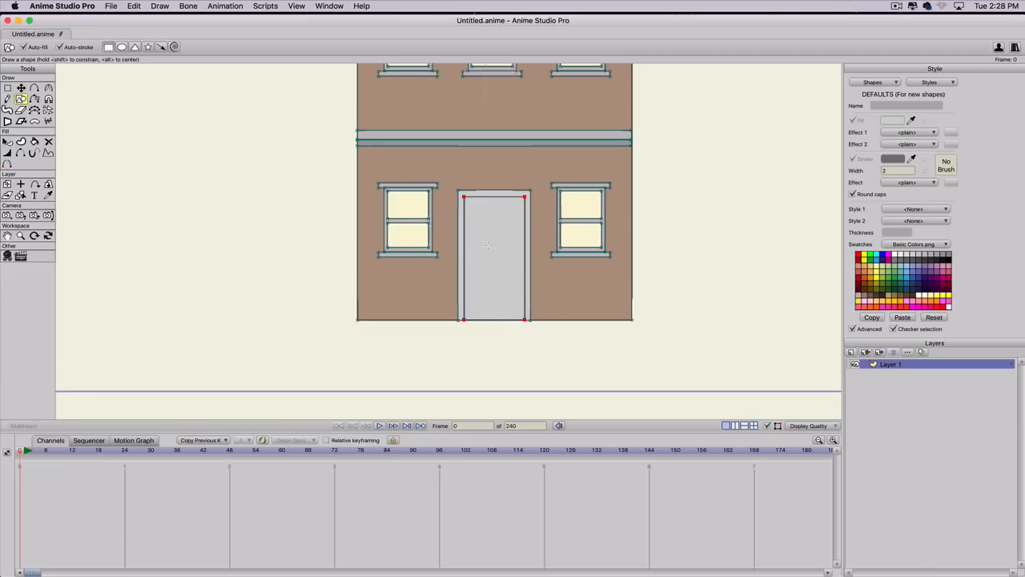
Step: Draw a thin horizontal bar across the middle of the door, spanning the inner panel
{"action": "scroll", "coordinate": [475, 261], "scroll_direction": "up", "scroll_amount": 2}
{"action": "key", "text": "s"}
{"action": "mouse_move", "coordinate": [464, 256]}
{"action": "left_mouse_down"}
{"action": "mouse_move", "coordinate": [531, 256]}
{"action": "mouse_move", "coordinate": [483, 259]}
{"action": "left_mouse_up"}
{"action": "key", "text": "t"}
Step: Draw a thin roof ledge on the wall's top edge, overhanging slightly on both sides, and undo the last adjustment to it
{"action": "scroll", "coordinate": [479, 255], "scroll_direction": "down", "scroll_amount": 6}
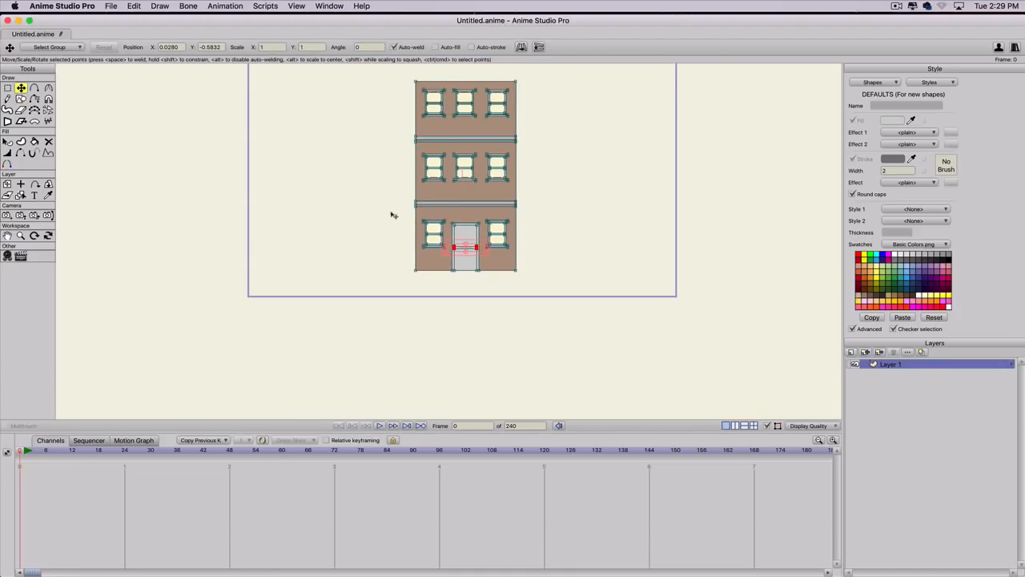
{"action": "key", "text": "space"}
{"action": "left_click_drag", "start_coordinate": [413, 251], "coordinate": [417, 261]}
{"action": "scroll", "coordinate": [425, 218], "scroll_direction": "up", "scroll_amount": 2}
{"action": "key", "text": "space"}
{"action": "left_click_drag", "start_coordinate": [420, 205], "coordinate": [418, 305]}
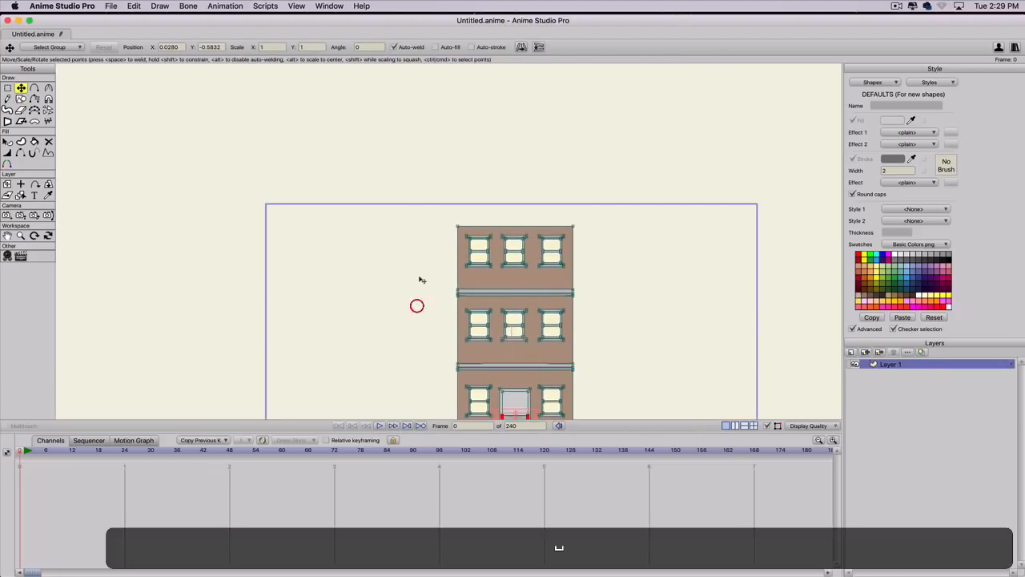
{"action": "scroll", "coordinate": [420, 277], "scroll_direction": "up", "scroll_amount": 2}
{"action": "scroll", "coordinate": [444, 222], "scroll_direction": "up", "scroll_amount": 1}
{"action": "key", "text": "s"}
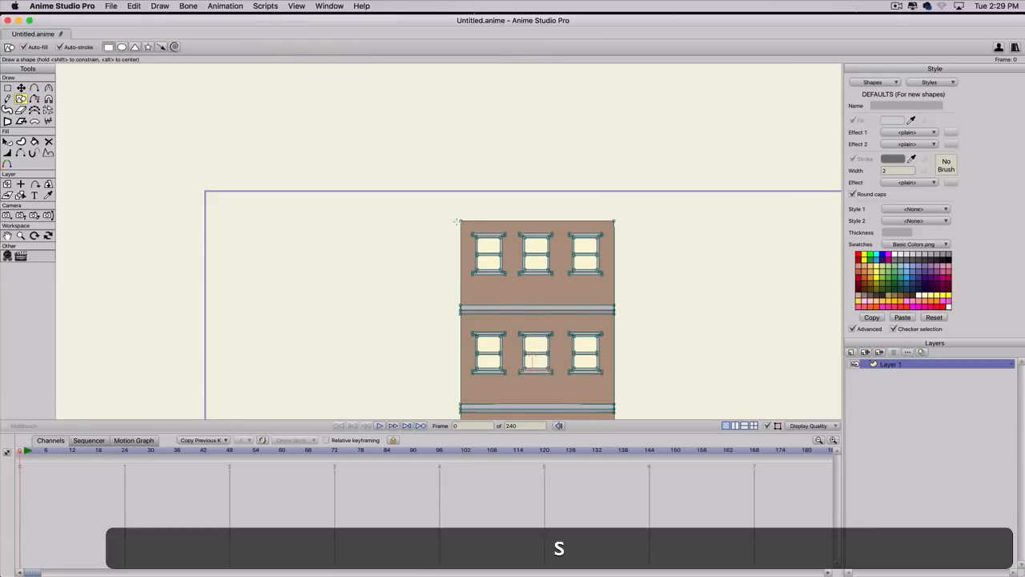
{"action": "scroll", "coordinate": [456, 221], "scroll_direction": "up", "scroll_amount": 3}
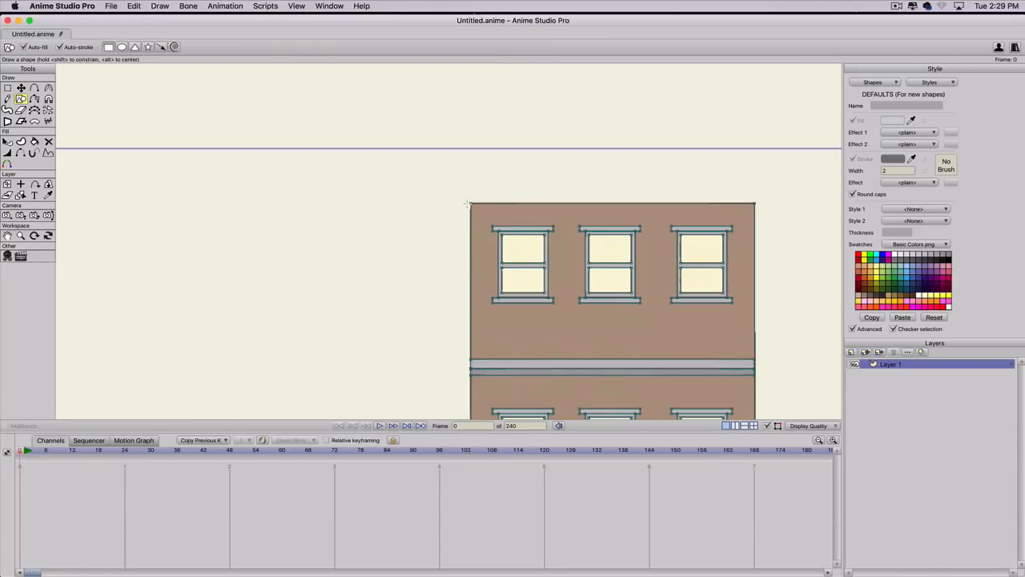
{"action": "mouse_move", "coordinate": [468, 204]}
{"action": "left_mouse_down"}
{"action": "mouse_move", "coordinate": [598, 190]}
{"action": "mouse_move", "coordinate": [763, 196]}
{"action": "left_mouse_up"}
{"action": "key", "text": "t"}
{"action": "left_click", "coordinate": [465, 198]}
{"action": "key", "text": "super+z"}
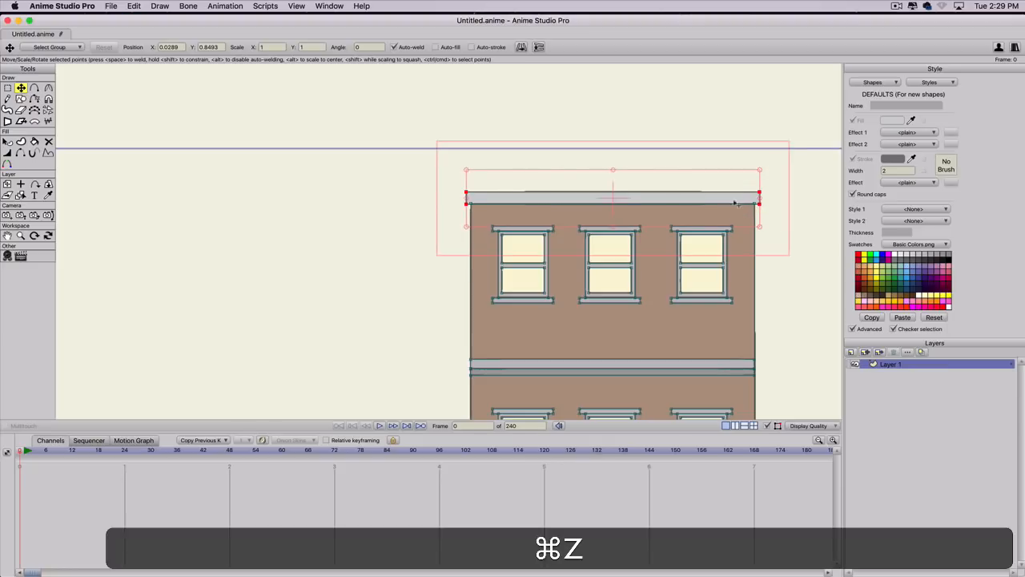
Step: Rename the wall artwork's layer, Layer 1, as "front"
{"action": "scroll", "coordinate": [544, 212], "scroll_direction": "down", "scroll_amount": 4}
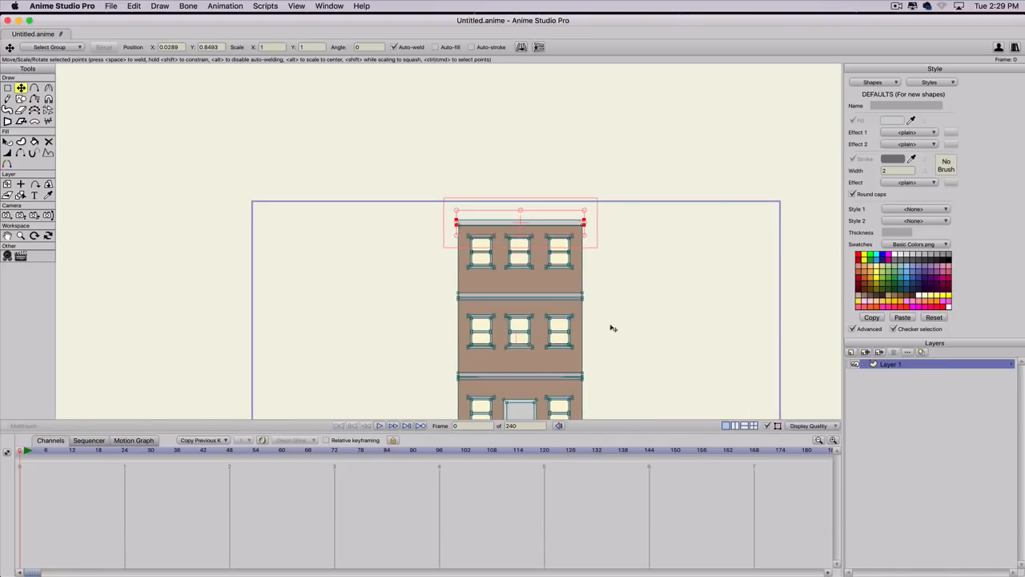
{"action": "key", "text": "space"}
{"action": "scroll", "coordinate": [634, 259], "scroll_direction": "down", "scroll_amount": 1}
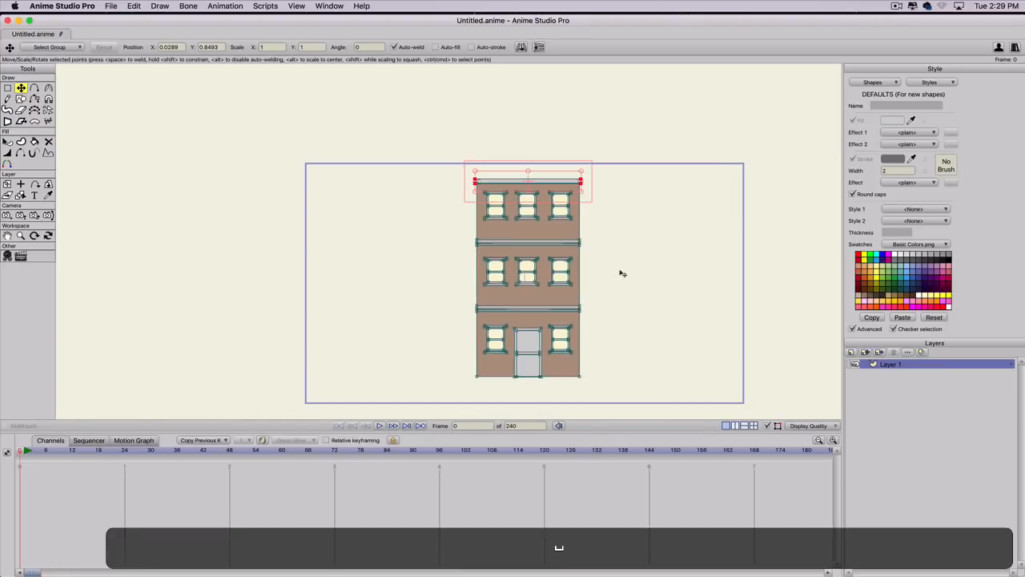
{"action": "double_click", "coordinate": [888, 364]}
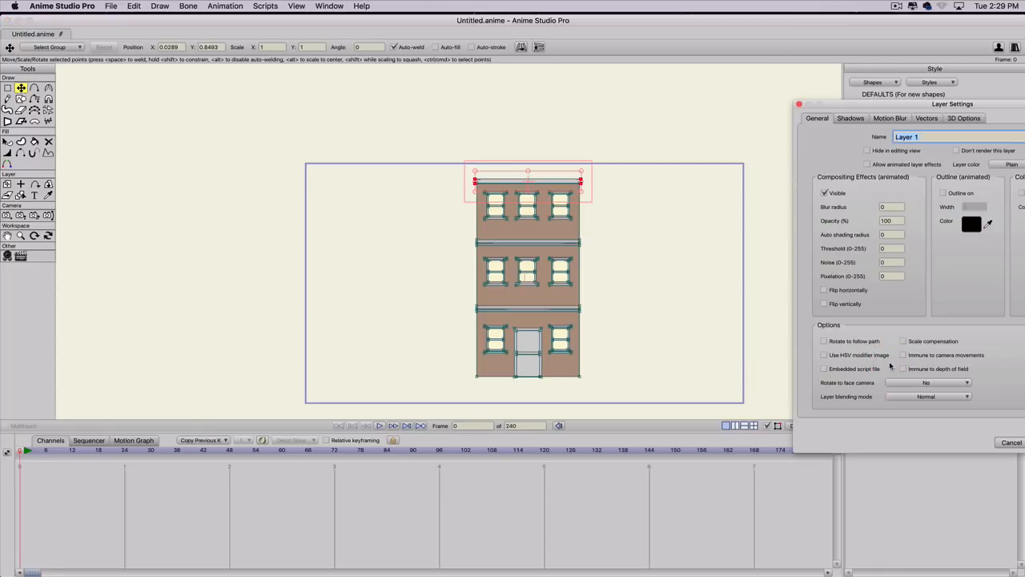
{"action": "type", "text": "f"}
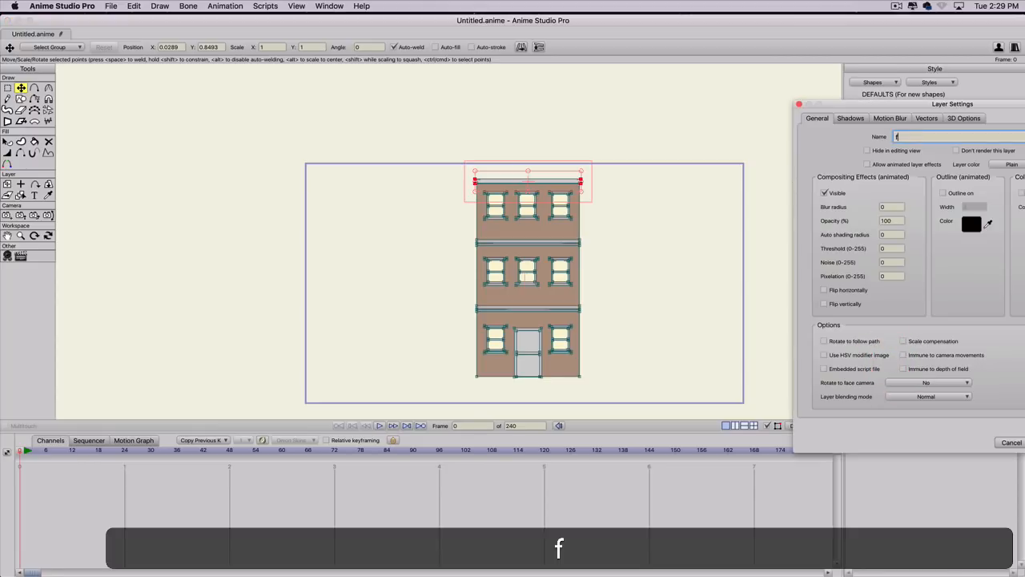
{"action": "type", "text": "ront"}
{"action": "key", "text": "Return"}
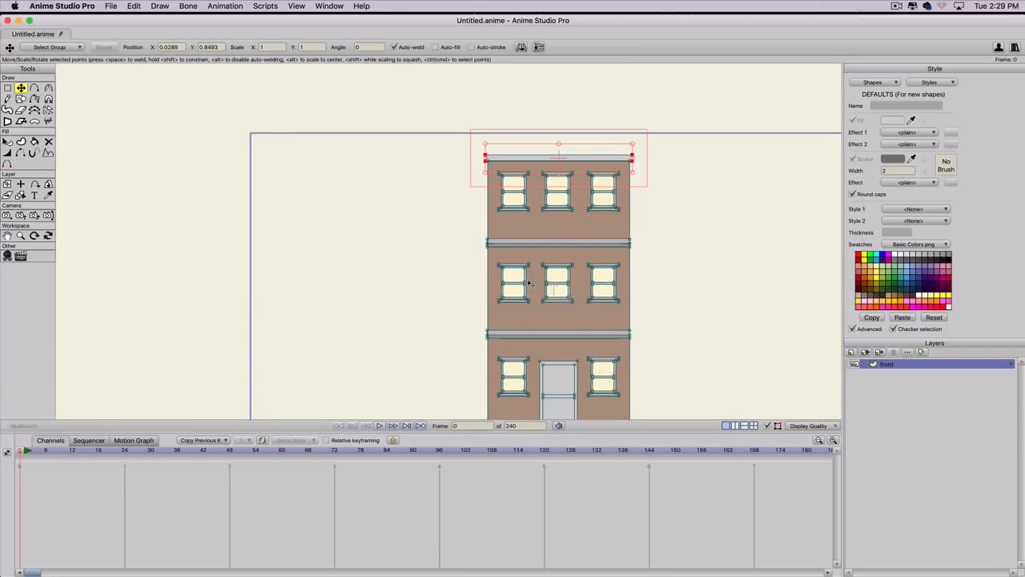
Step: Duplicate the front layer and name the copy "left side"
{"action": "key", "text": "Home"}
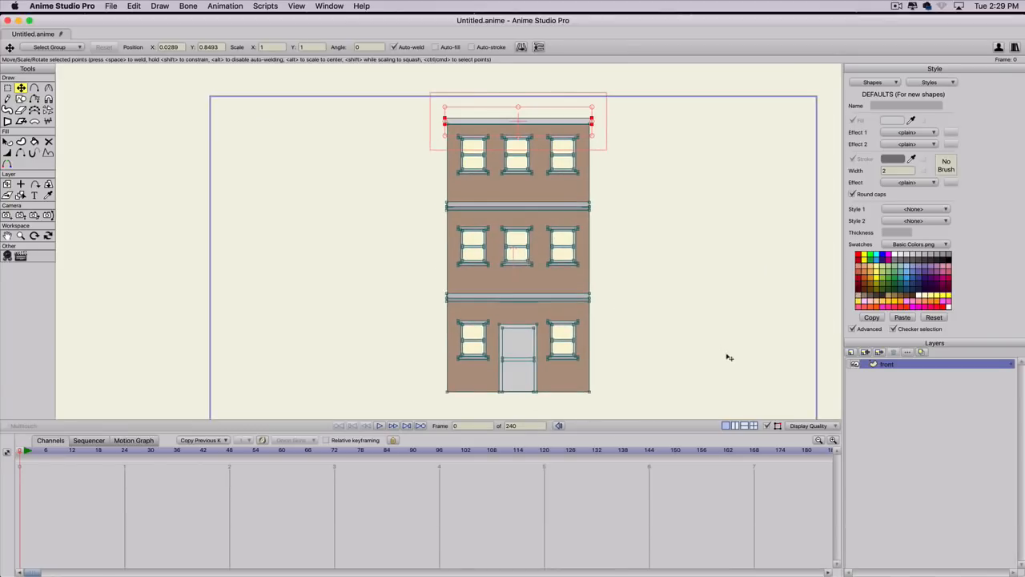
{"action": "left_click", "coordinate": [866, 352]}
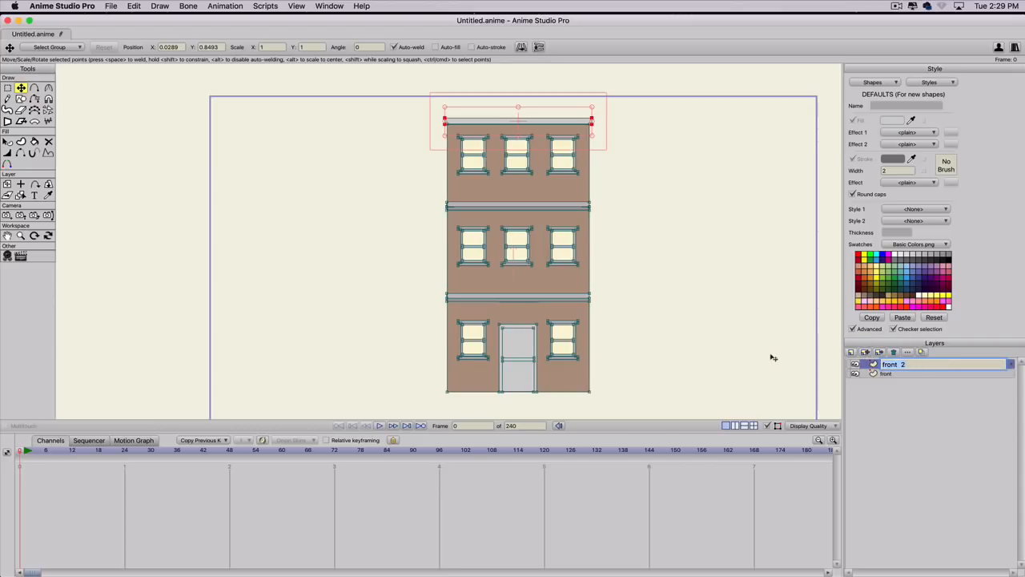
{"action": "type", "text": "left si"}
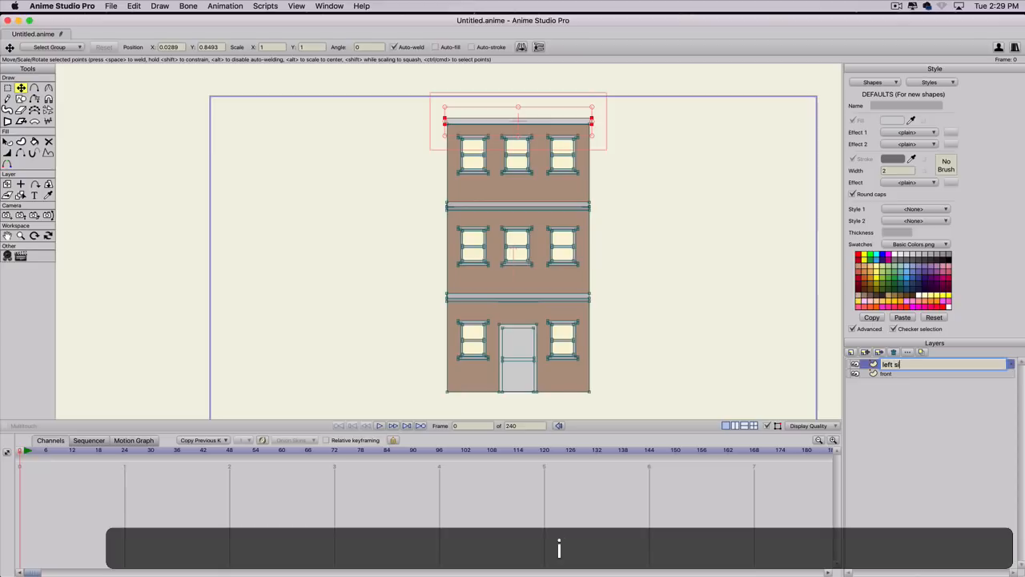
{"action": "type", "text": "de"}
{"action": "key", "text": "Return"}
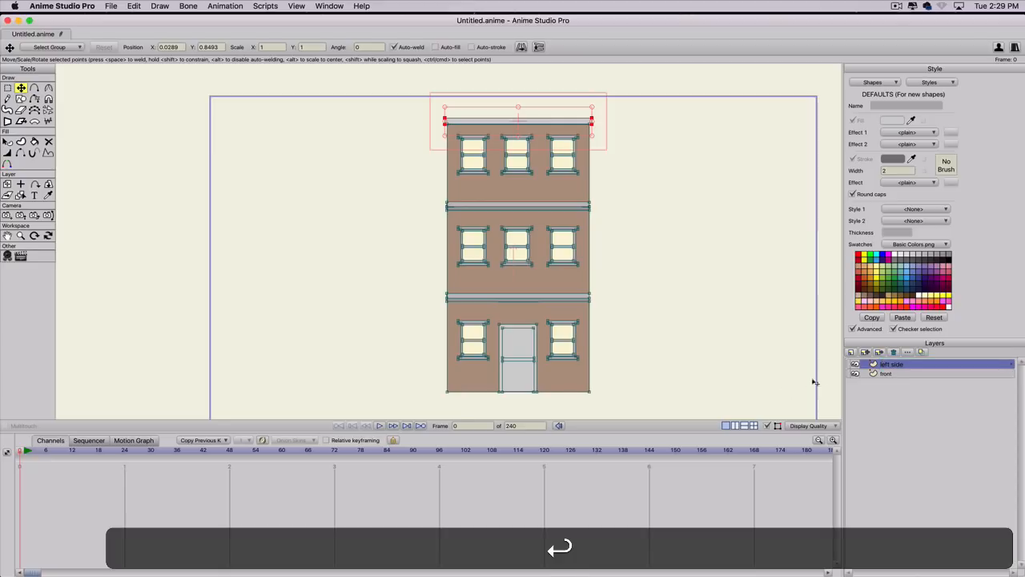
Step: Duplicate the left side layer and name the copy "right side"
{"action": "left_click", "coordinate": [865, 352]}
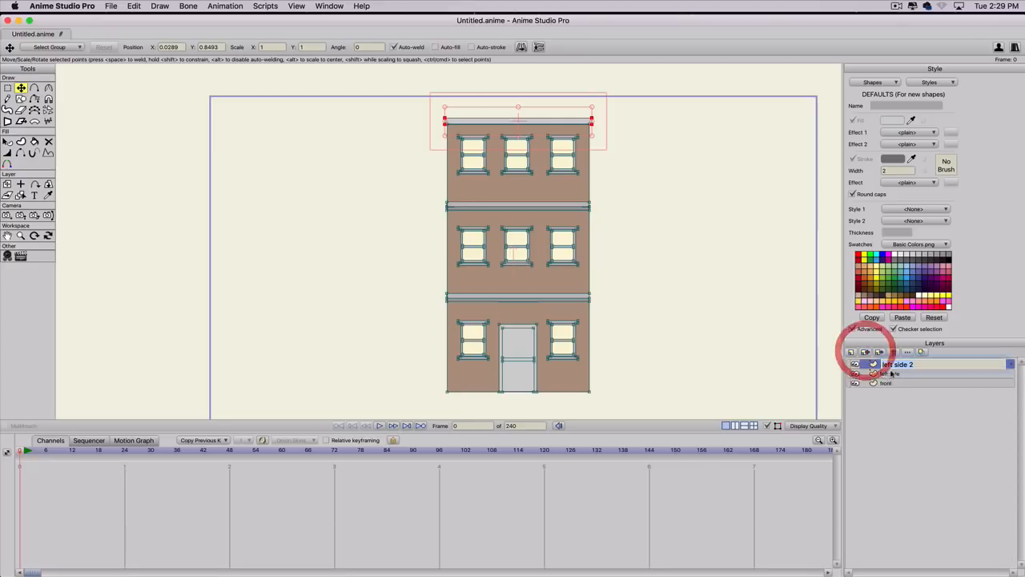
{"action": "left_click", "coordinate": [903, 364]}
{"action": "left_click_drag", "start_coordinate": [896, 365], "coordinate": [927, 372]}
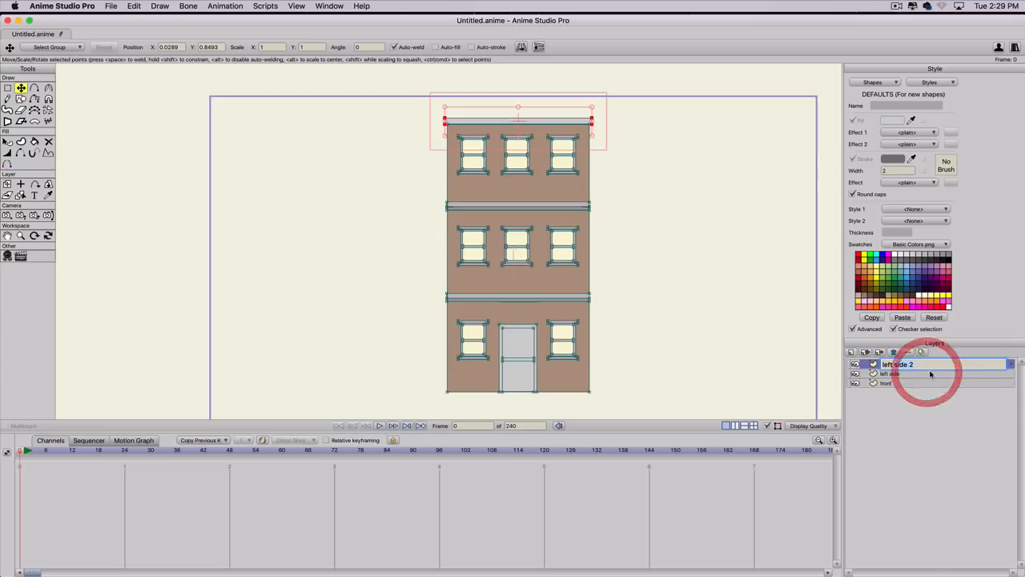
{"action": "type", "text": "right"}
{"action": "key", "text": "BackSpace"}
{"action": "key", "text": "BackSpace"}
{"action": "key", "text": "BackSpace"}
{"action": "key", "text": "BackSpace"}
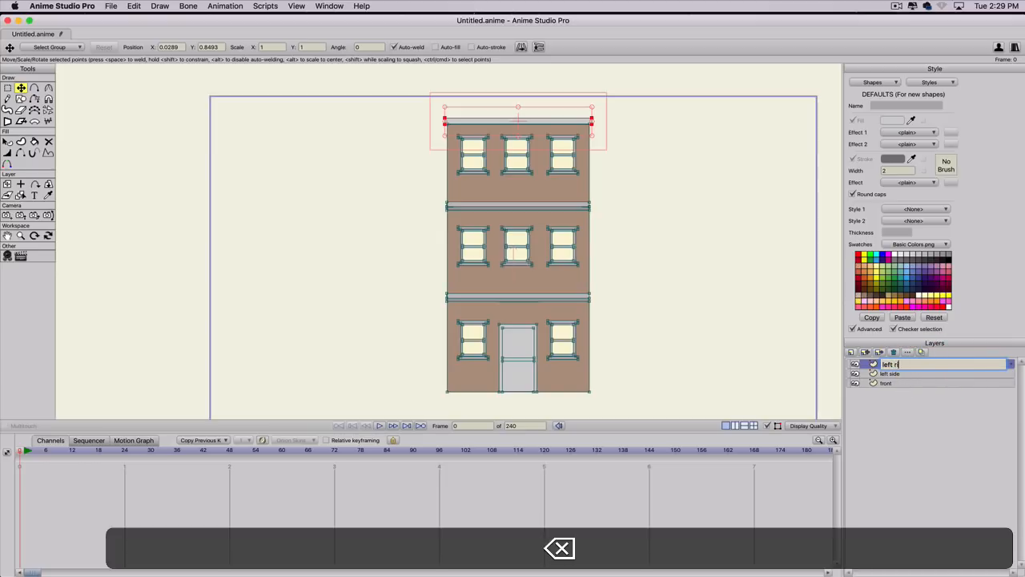
{"action": "type", "text": "right side"}
{"action": "key", "text": "Return"}
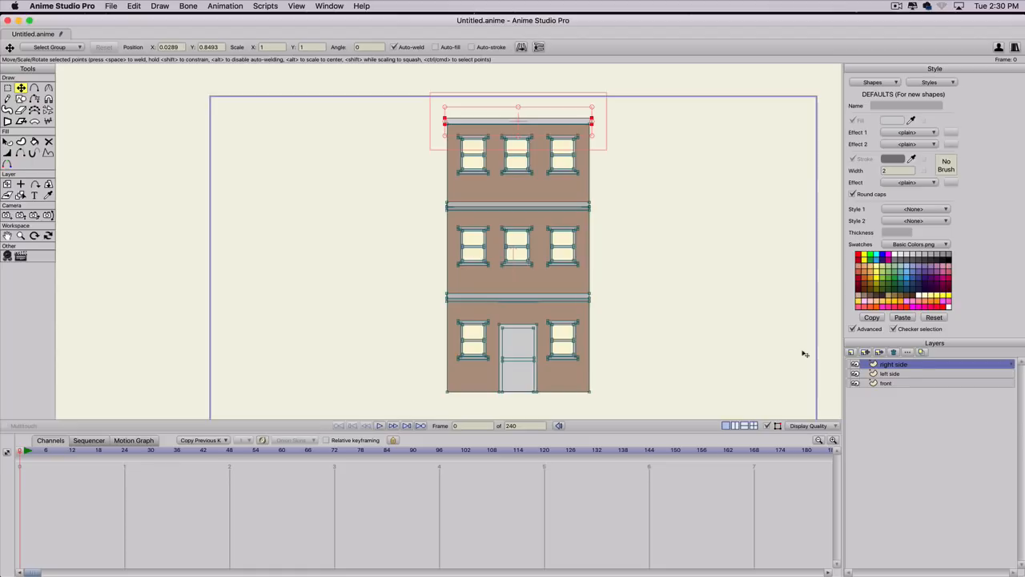
Step: Show the grid and select all of the artwork on the right side layer, ready to transform its points
{"action": "key", "text": "super+g"}
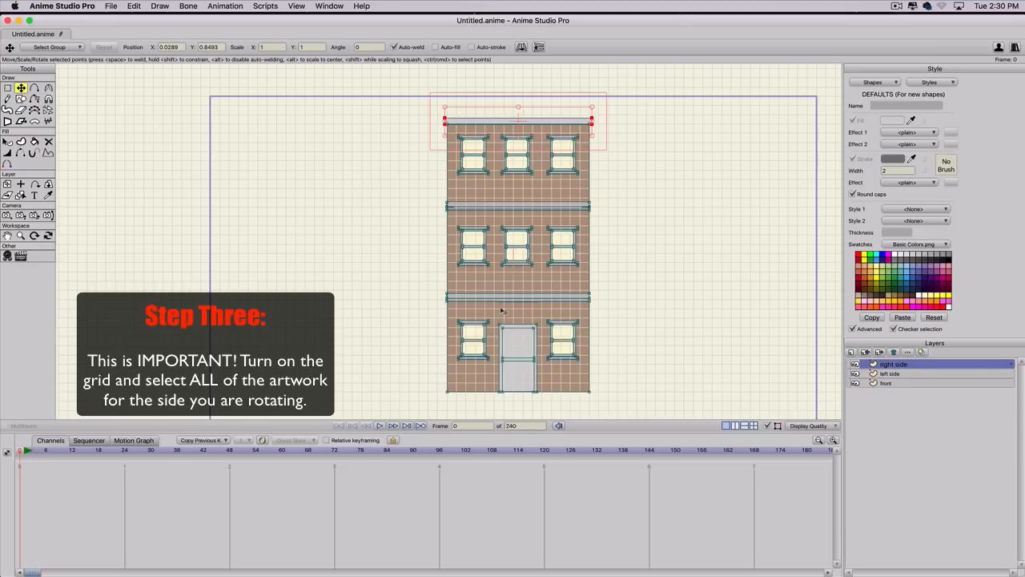
{"action": "key", "text": "super+a"}
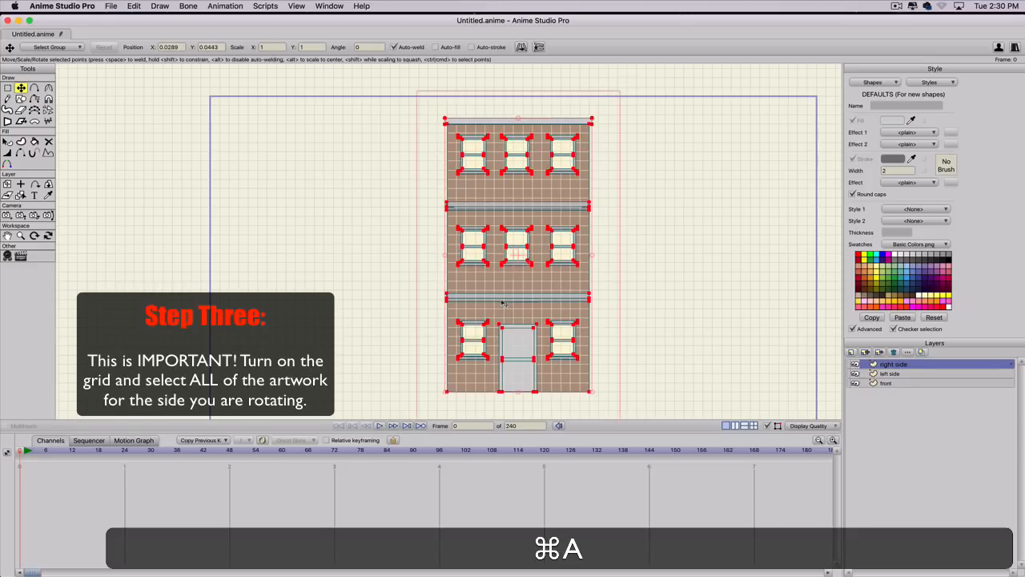
{"action": "key", "text": "t"}
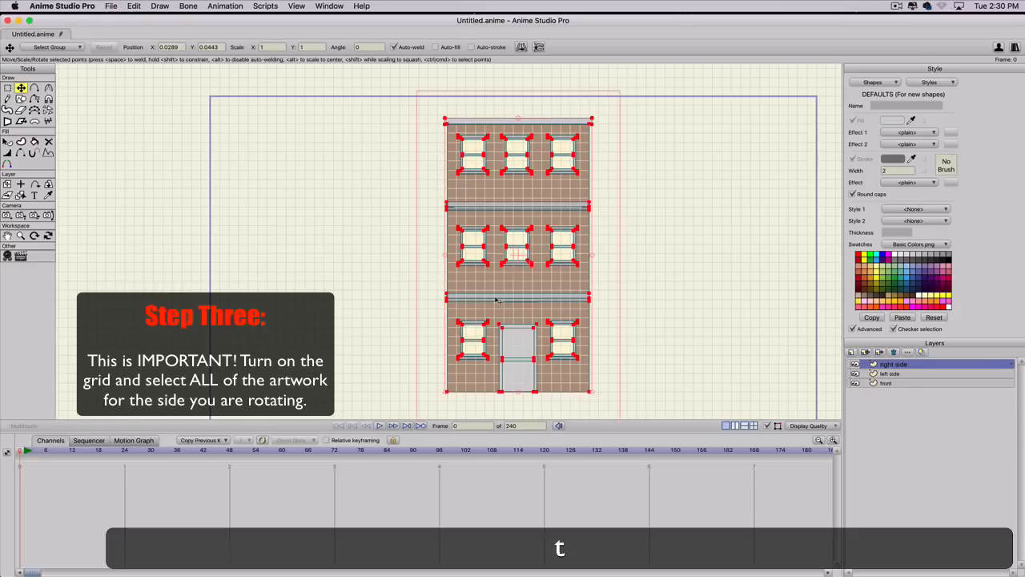
{"action": "left_click_drag", "start_coordinate": [535, 272], "coordinate": [672, 285]}
{"action": "scroll", "coordinate": [602, 353], "scroll_direction": "up", "scroll_amount": 3}
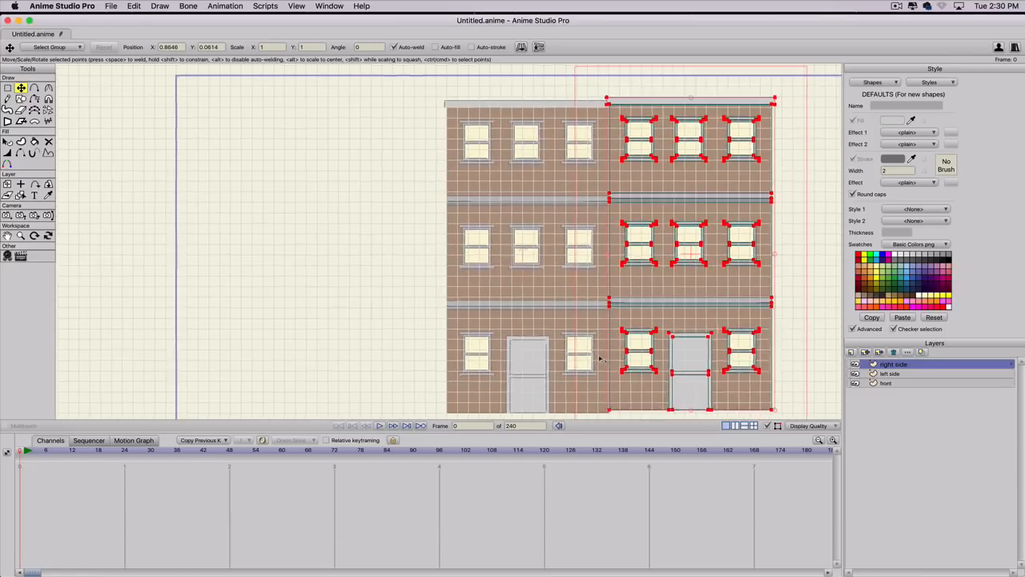
{"action": "mouse_move", "coordinate": [640, 113]}
{"action": "left_mouse_down"}
{"action": "mouse_move", "coordinate": [638, 124]}
{"action": "mouse_move", "coordinate": [654, 119]}
{"action": "left_mouse_up"}
{"action": "left_click_drag", "start_coordinate": [687, 280], "coordinate": [655, 248]}
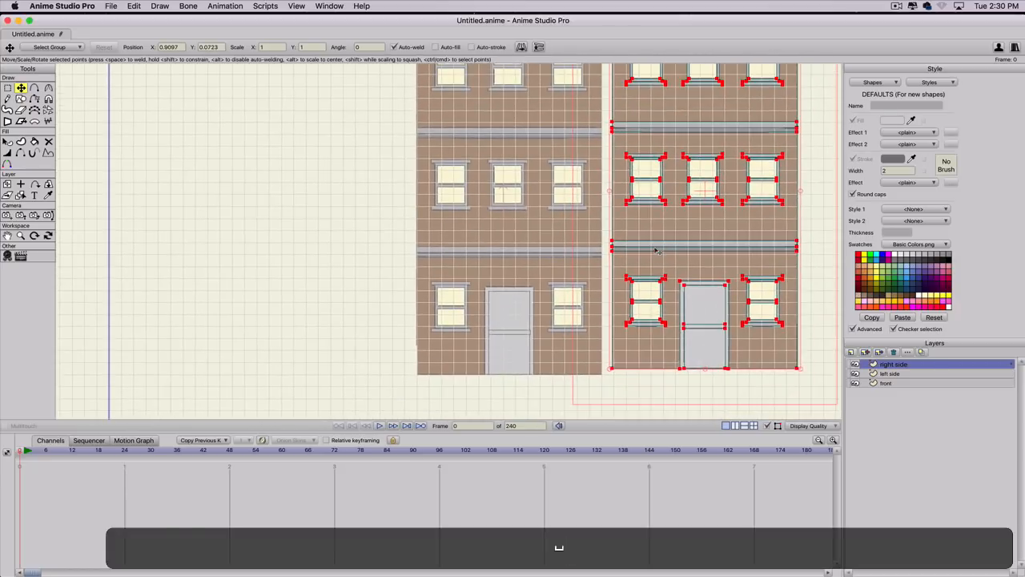
{"action": "key", "text": "super+z"}
{"action": "key", "text": "super+z"}
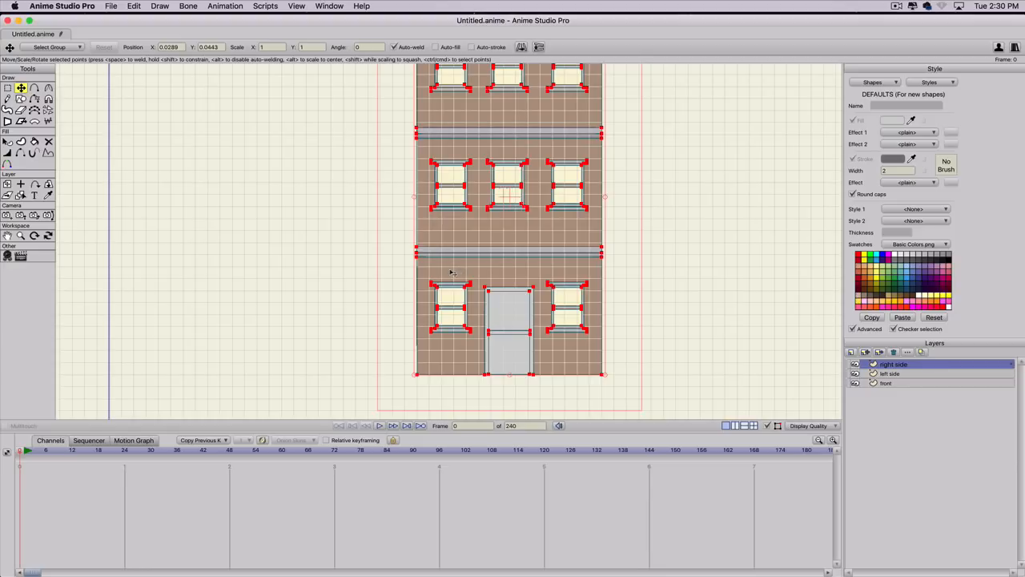
Step: Move the right side artwork to X 0.8622, Y 0.0443, so its left edge meets the front wall's right edge
{"action": "left_click_drag", "start_coordinate": [451, 273], "coordinate": [641, 259]}
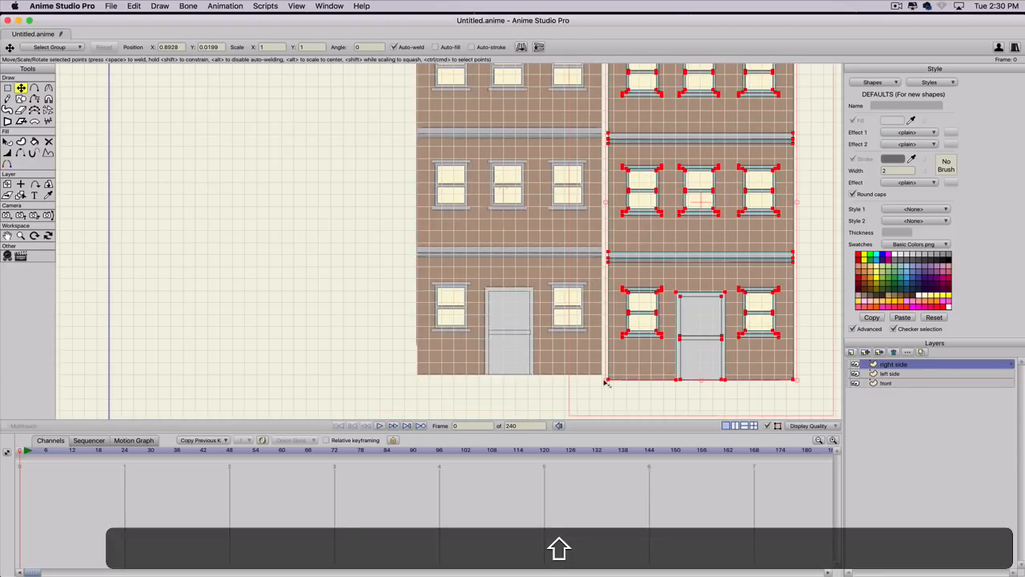
{"action": "left_click_drag", "start_coordinate": [618, 379], "coordinate": [611, 366]}
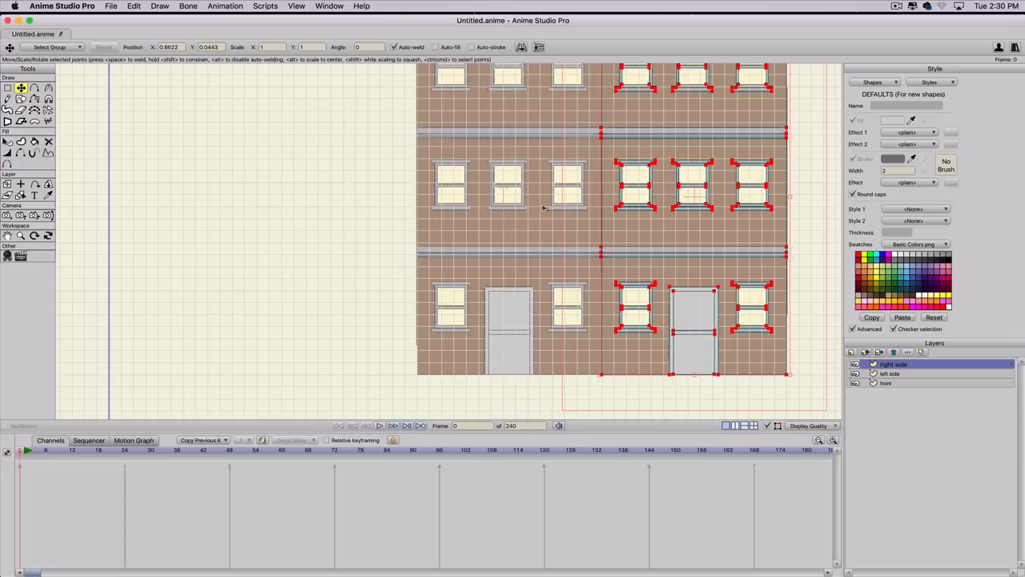
{"action": "scroll", "coordinate": [572, 243], "scroll_direction": "down", "scroll_amount": 4}
{"action": "scroll", "coordinate": [575, 242], "scroll_direction": "up", "scroll_amount": 1}
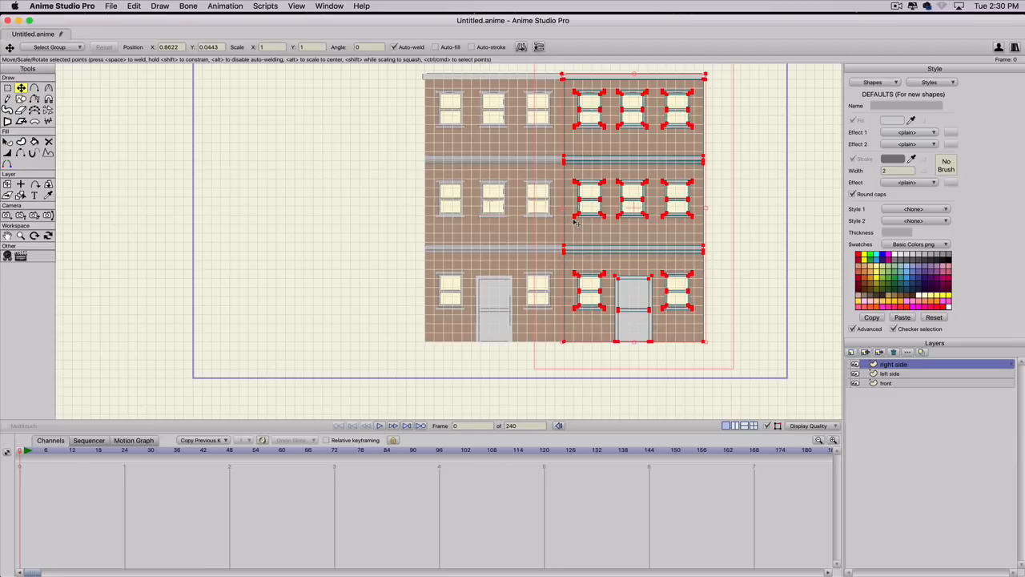
Step: Select only the right side artwork's bottom-left corner point, where it meets the front wall, and copy its X position
{"action": "left_click", "coordinate": [560, 360]}
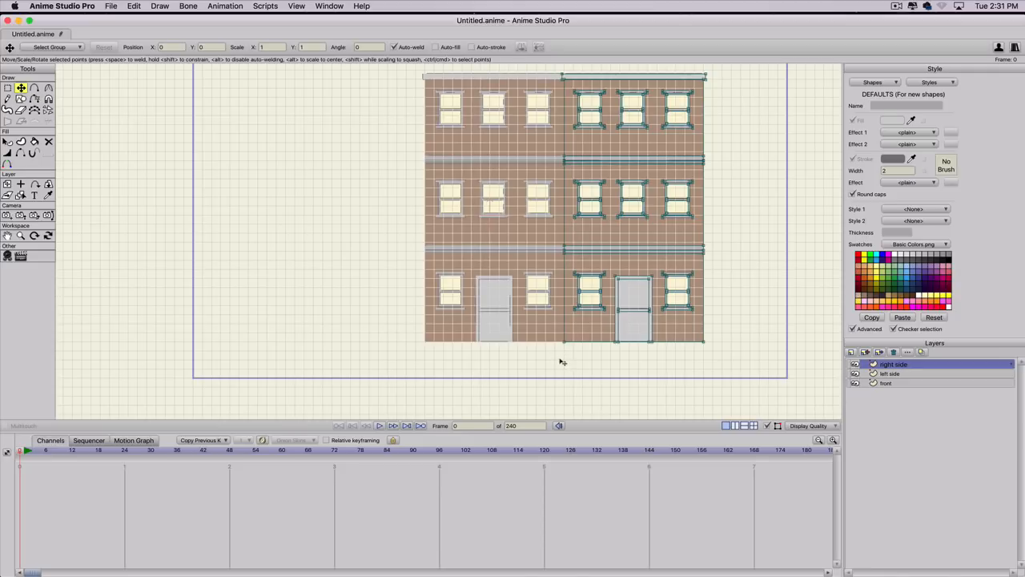
{"action": "key", "text": "g"}
{"action": "left_click", "coordinate": [564, 342]}
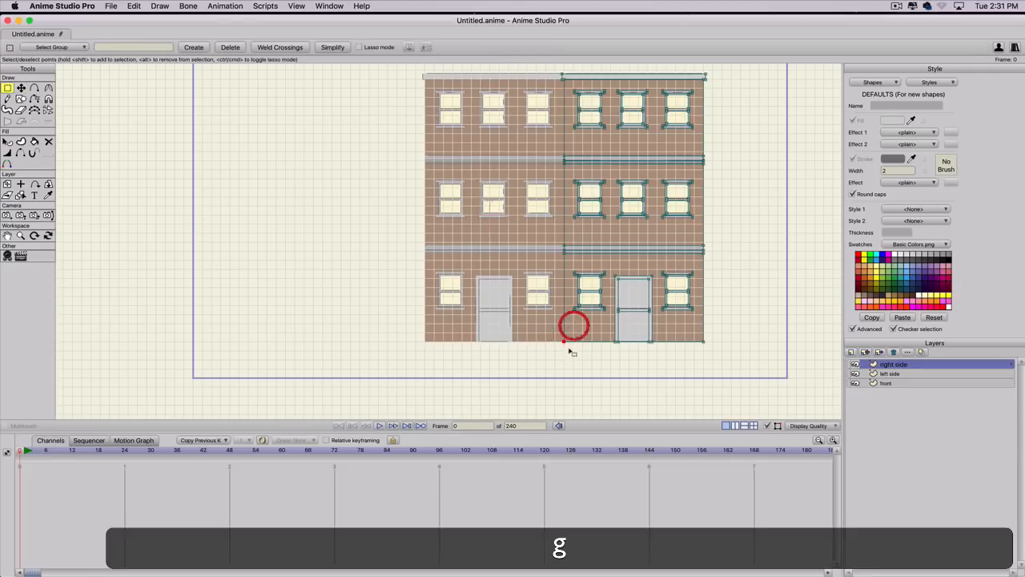
{"action": "scroll", "coordinate": [564, 338], "scroll_direction": "up", "scroll_amount": 1}
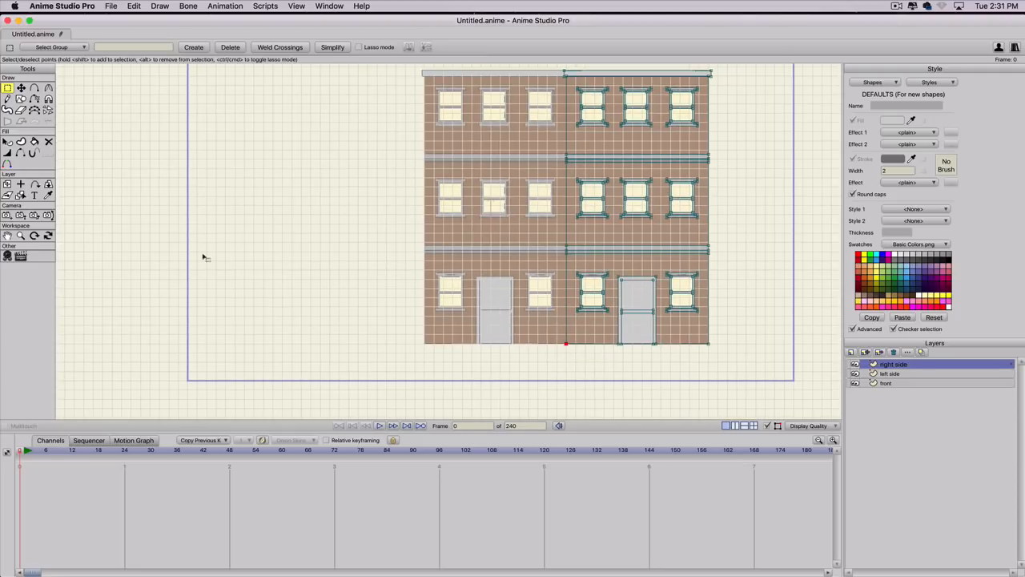
{"action": "key", "text": "t"}
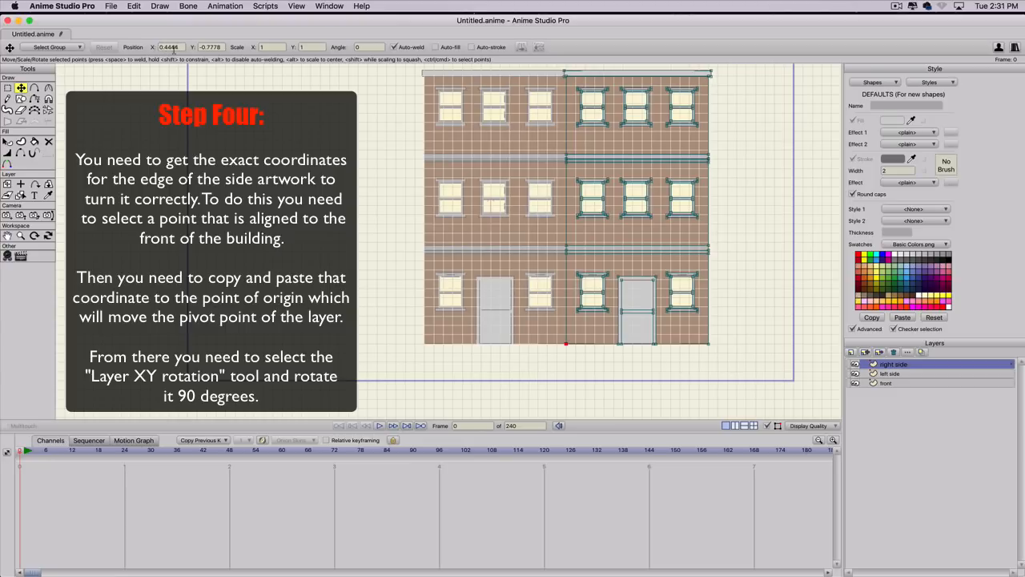
{"action": "left_click_drag", "start_coordinate": [181, 47], "coordinate": [148, 46]}
{"action": "key", "text": "super+c"}
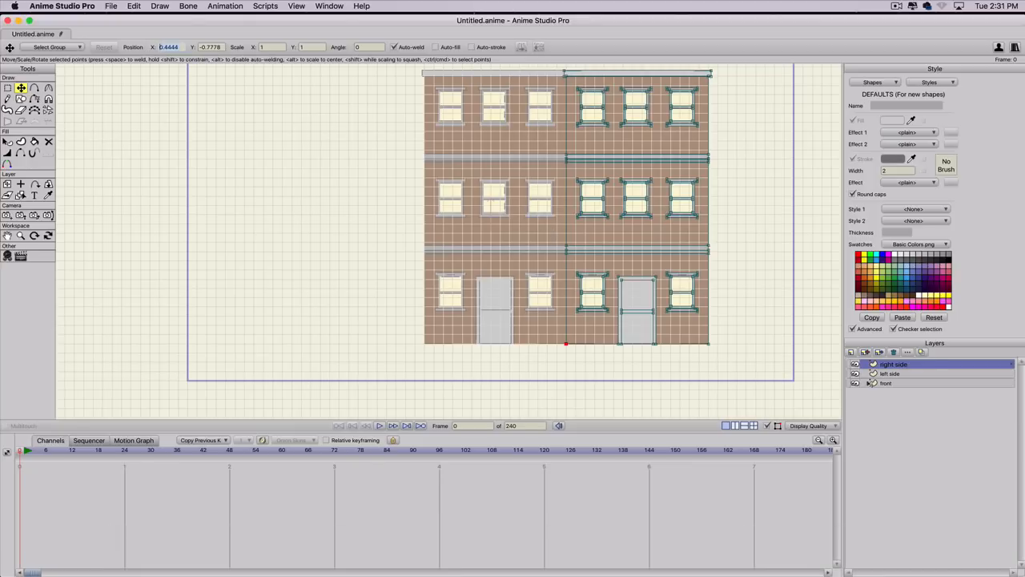
Step: Set the right side layer's origin X to the copied value, 0.4444
{"action": "left_click", "coordinate": [21, 184]}
{"action": "left_click_drag", "start_coordinate": [64, 49], "coordinate": [40, 47]}
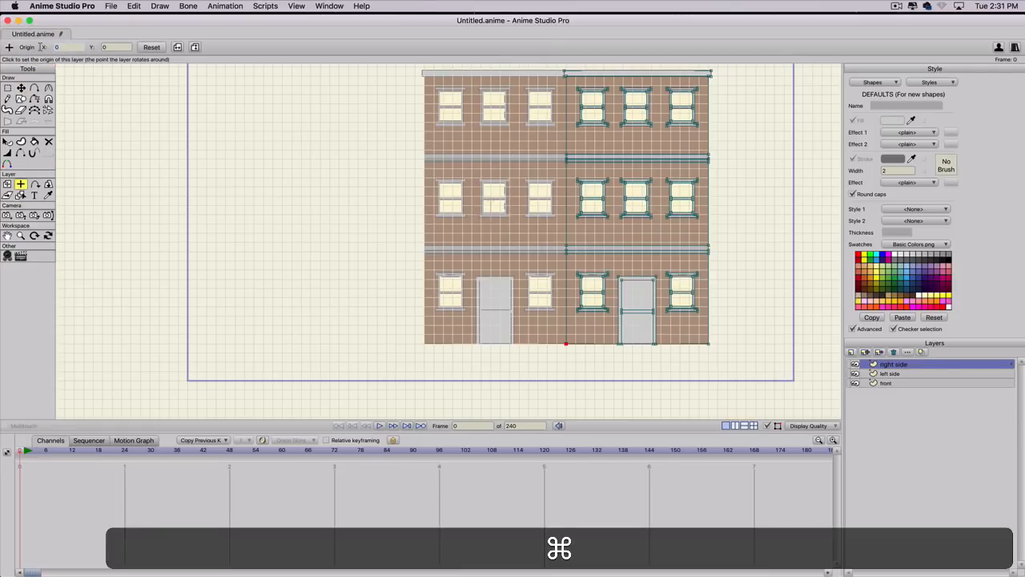
{"action": "key", "text": "super+v"}
{"action": "scroll", "coordinate": [565, 214], "scroll_direction": "up", "scroll_amount": 3}
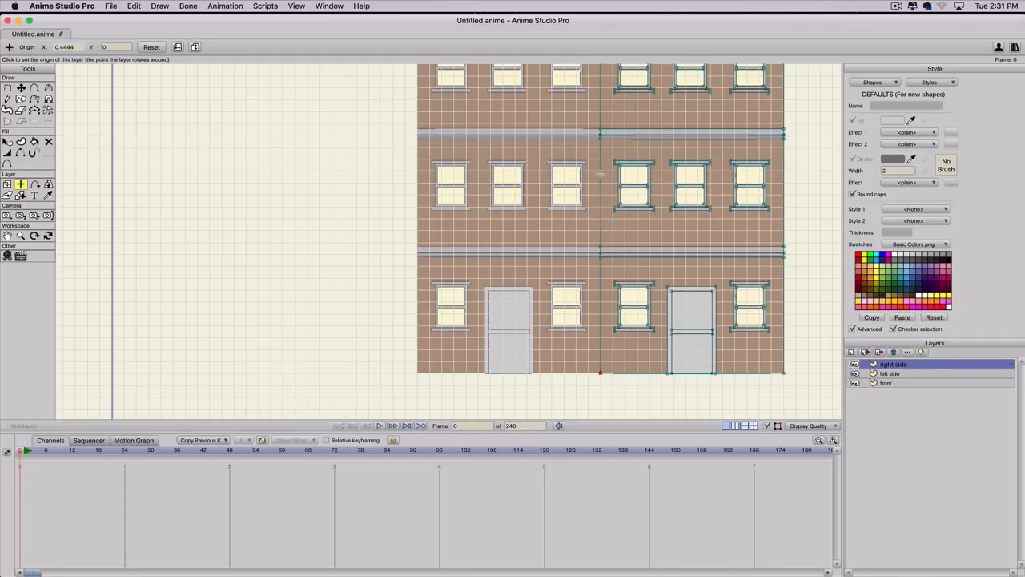
{"action": "scroll", "coordinate": [594, 186], "scroll_direction": "down", "scroll_amount": 2}
{"action": "scroll", "coordinate": [593, 185], "scroll_direction": "down", "scroll_amount": 1}
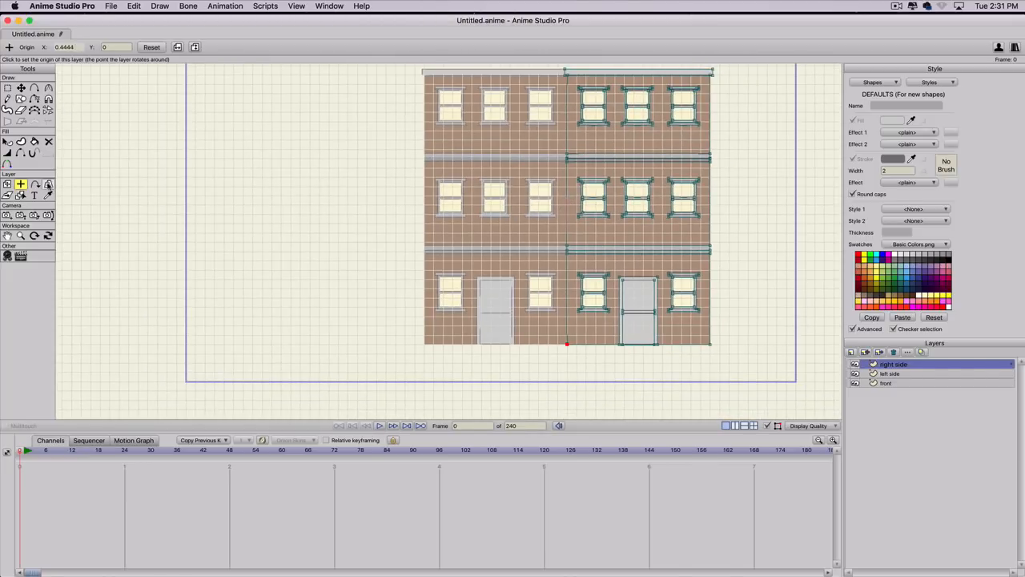
Step: Set the right side layer's Y rotation to 90 degrees
{"action": "left_click", "coordinate": [48, 185]}
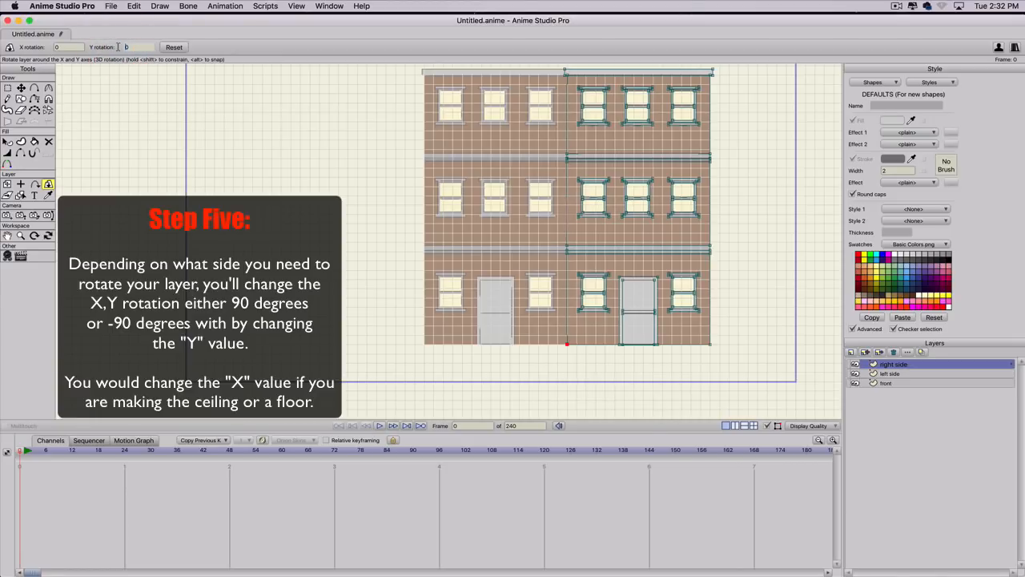
{"action": "type", "text": "90"}
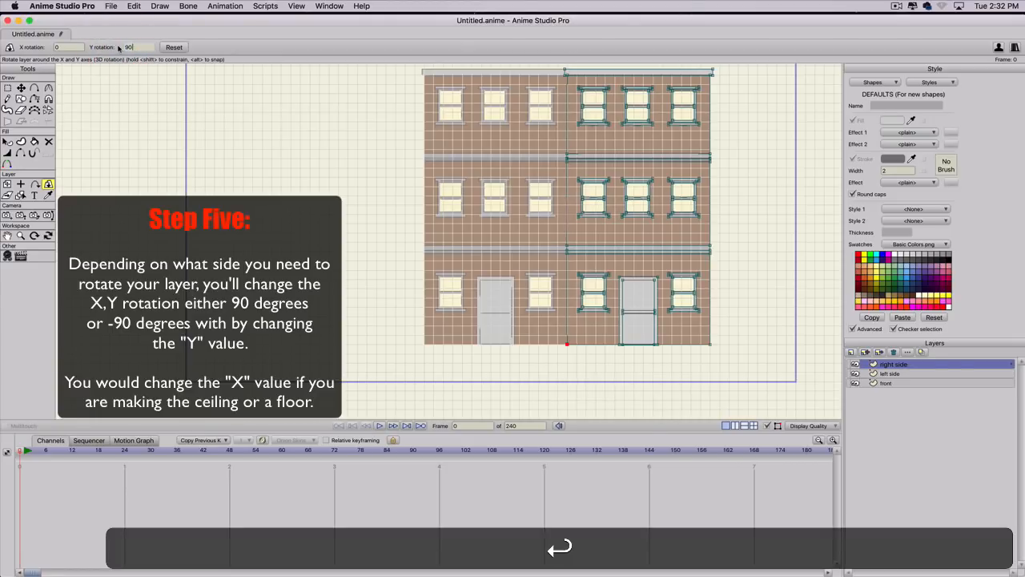
{"action": "key", "text": "Return"}
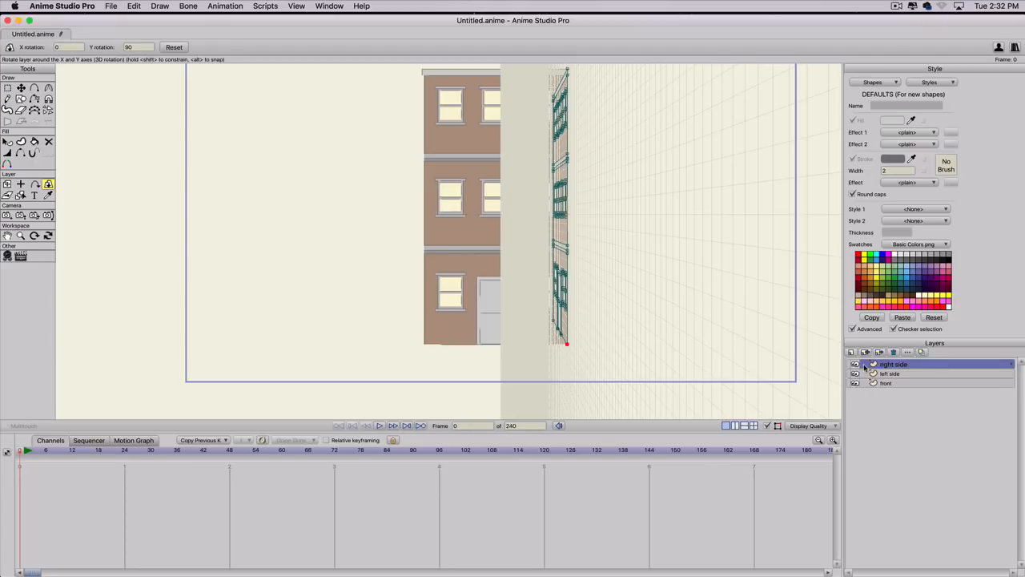
Step: Hide the grid, move the right side layer below the front layer, and show the grid again
{"action": "key", "text": "super+g"}
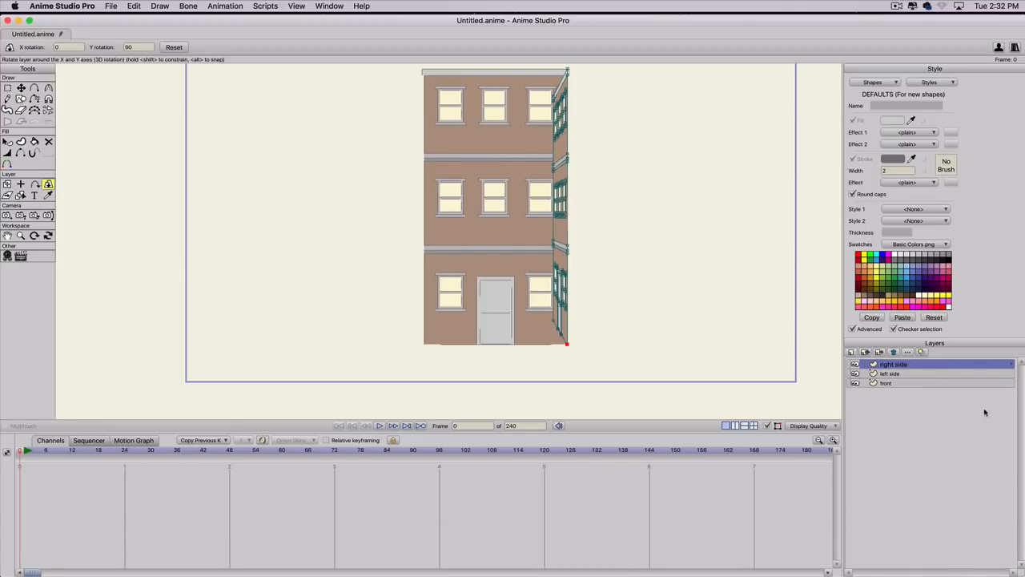
{"action": "left_click_drag", "start_coordinate": [921, 366], "coordinate": [922, 389]}
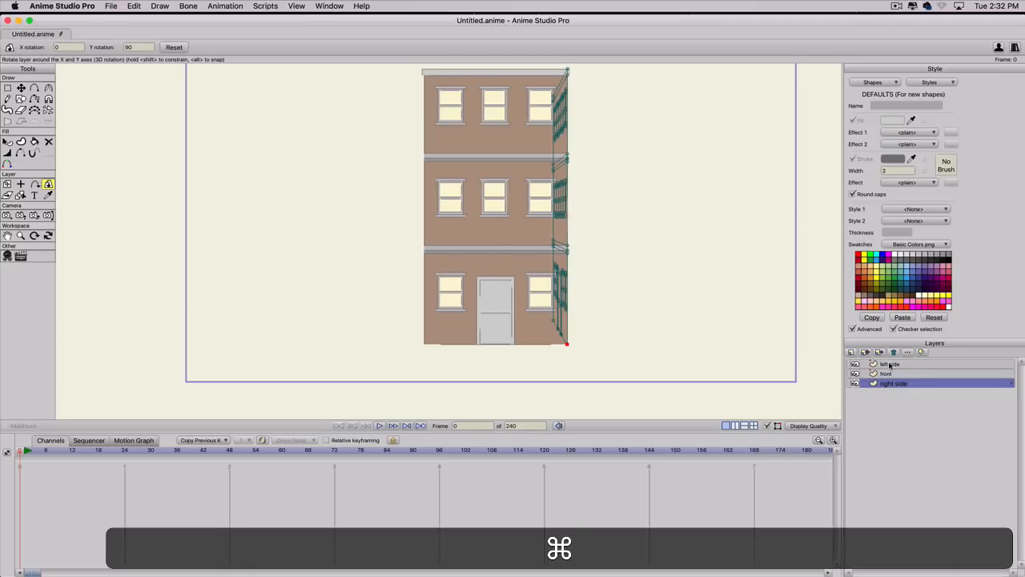
{"action": "key", "text": "super+g"}
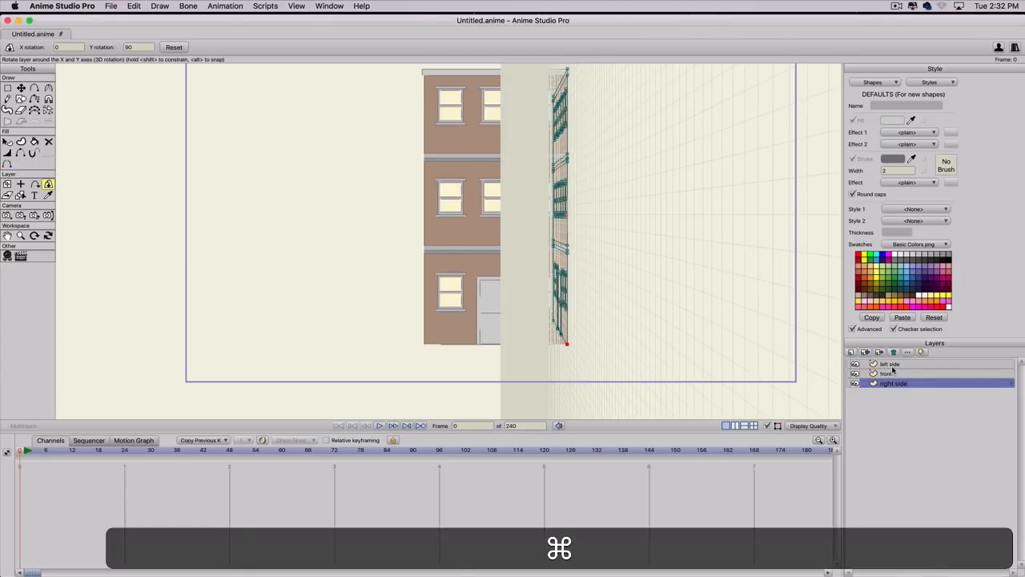
Step: Move all of the left side layer's artwork to X -0.8045, Y 0.0443, so its right edge meets the front wall's left edge
{"action": "left_click", "coordinate": [894, 365]}
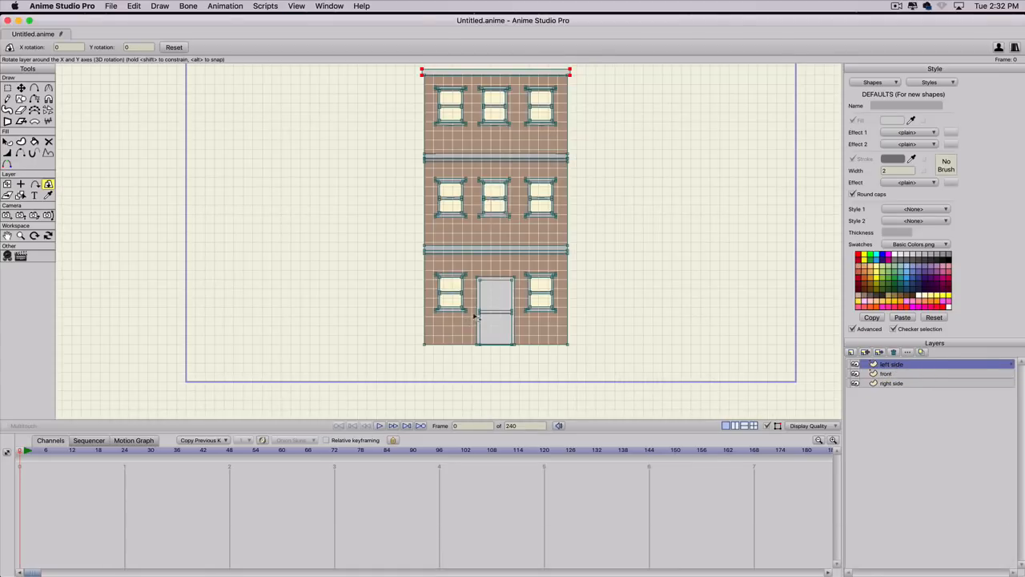
{"action": "key", "text": "g"}
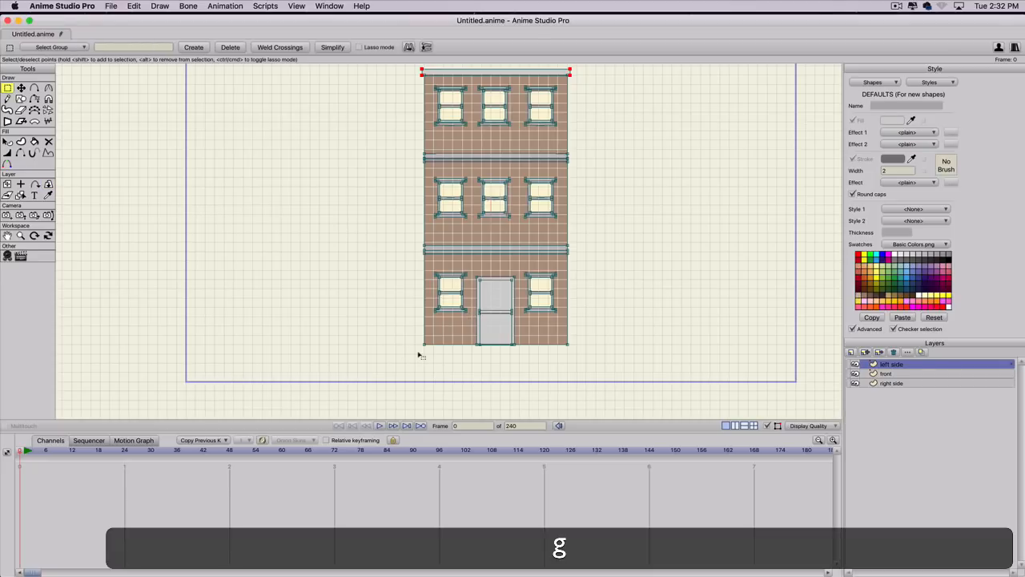
{"action": "key", "text": "super+a"}
{"action": "key", "text": "t"}
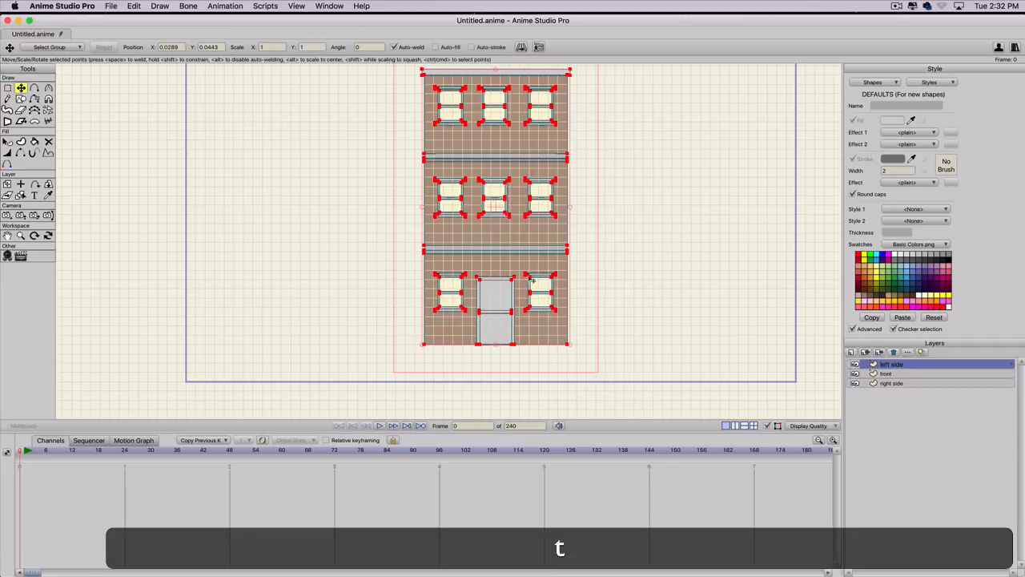
{"action": "left_click_drag", "start_coordinate": [545, 346], "coordinate": [426, 350]}
{"action": "key", "text": "shift"}
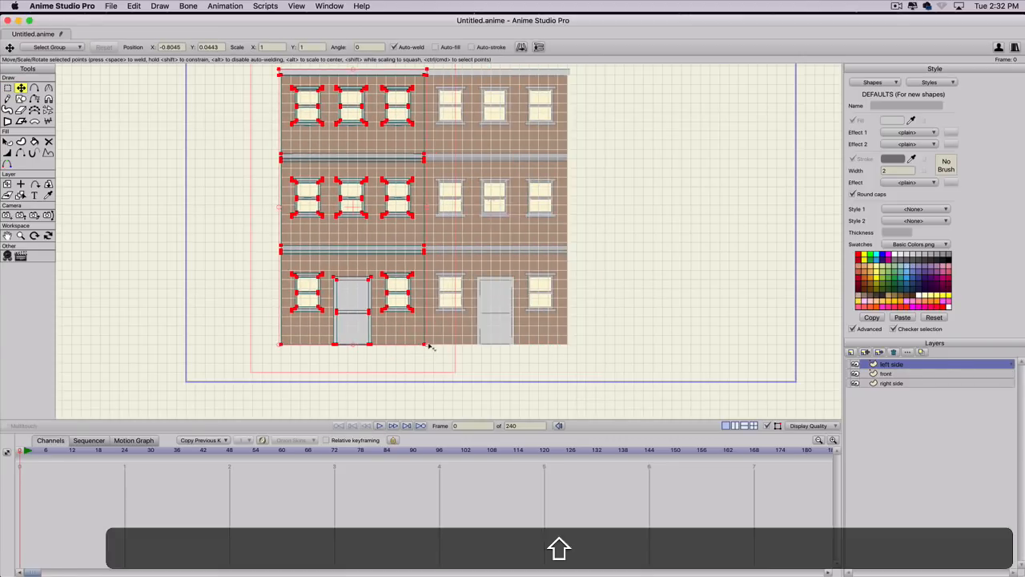
Step: Select only the left side artwork's bottom-right corner point and copy its X position
{"action": "key", "text": "g"}
{"action": "left_click", "coordinate": [415, 361]}
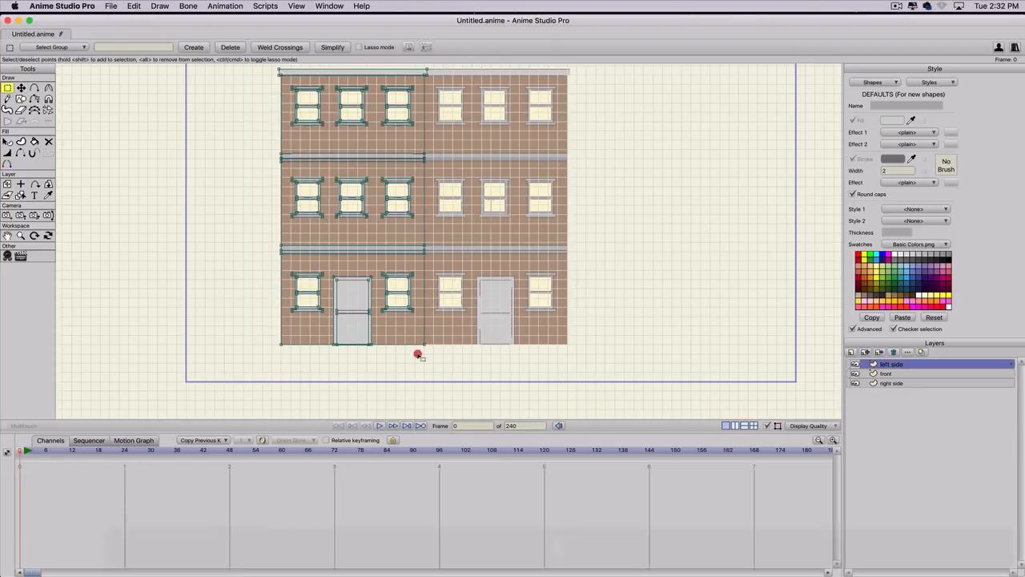
{"action": "left_click", "coordinate": [425, 345]}
{"action": "key", "text": "t"}
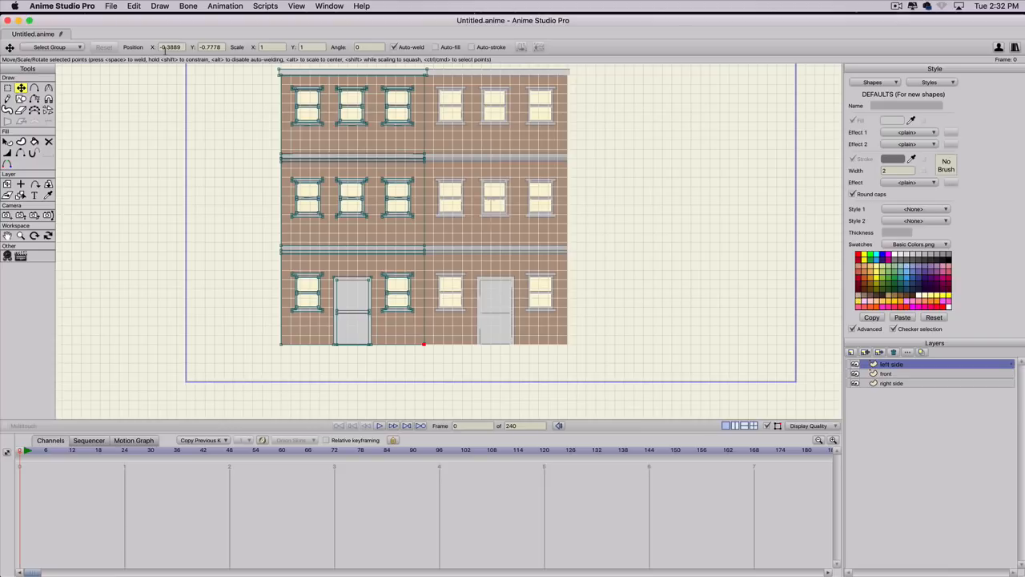
{"action": "left_click_drag", "start_coordinate": [185, 47], "coordinate": [115, 47]}
{"action": "key", "text": "super+c"}
Step: Set the left side layer's origin X to the copied value, -0.3889
{"action": "left_click", "coordinate": [22, 184]}
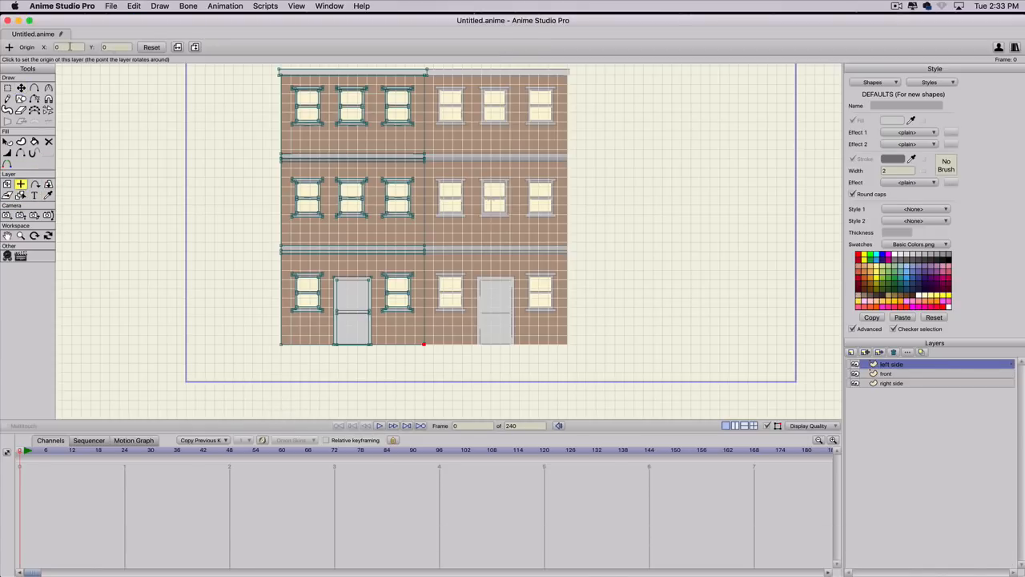
{"action": "left_click_drag", "start_coordinate": [67, 47], "coordinate": [50, 47]}
{"action": "key", "text": "super+v"}
Step: Set the left side layer's Y rotation to -90 degrees
{"action": "left_click", "coordinate": [49, 185]}
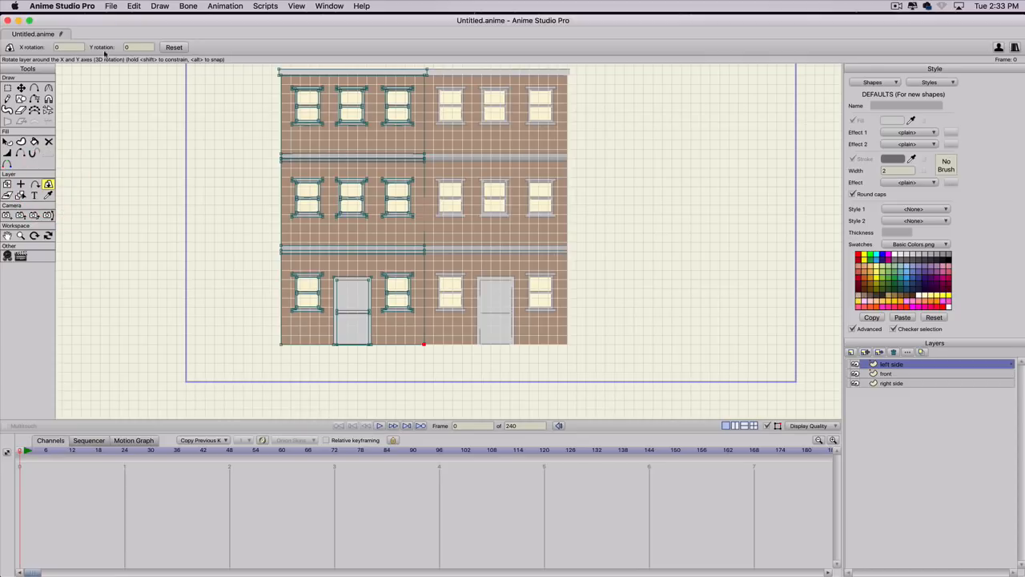
{"action": "left_click", "coordinate": [131, 49]}
{"action": "type", "text": "90"}
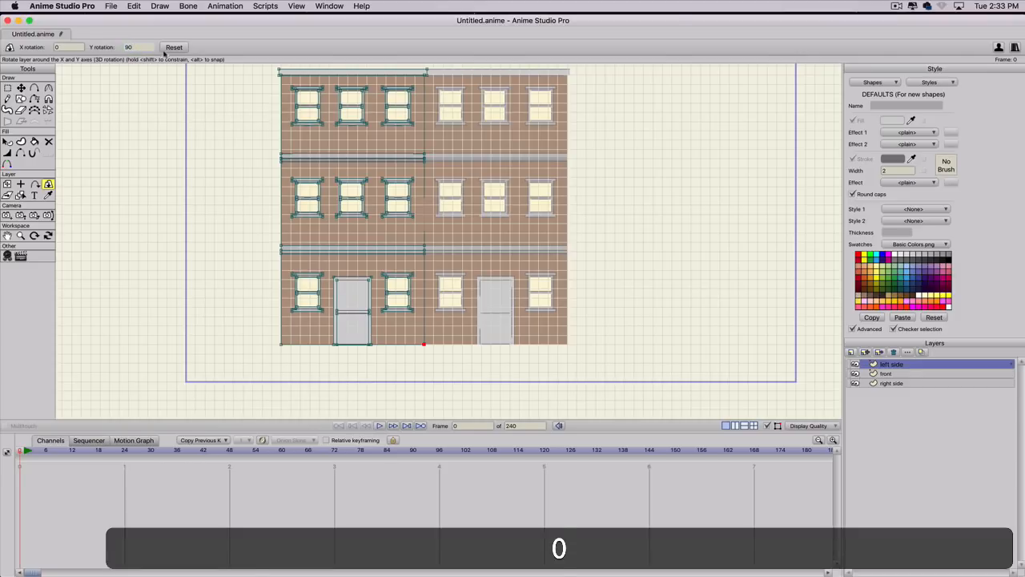
{"action": "key", "text": "Return"}
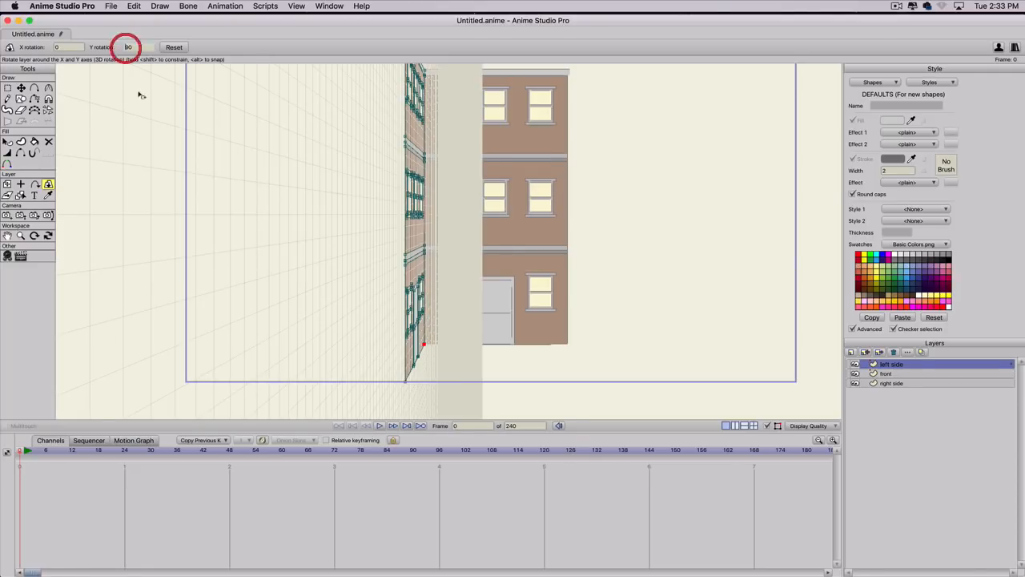
{"action": "type", "text": "-"}
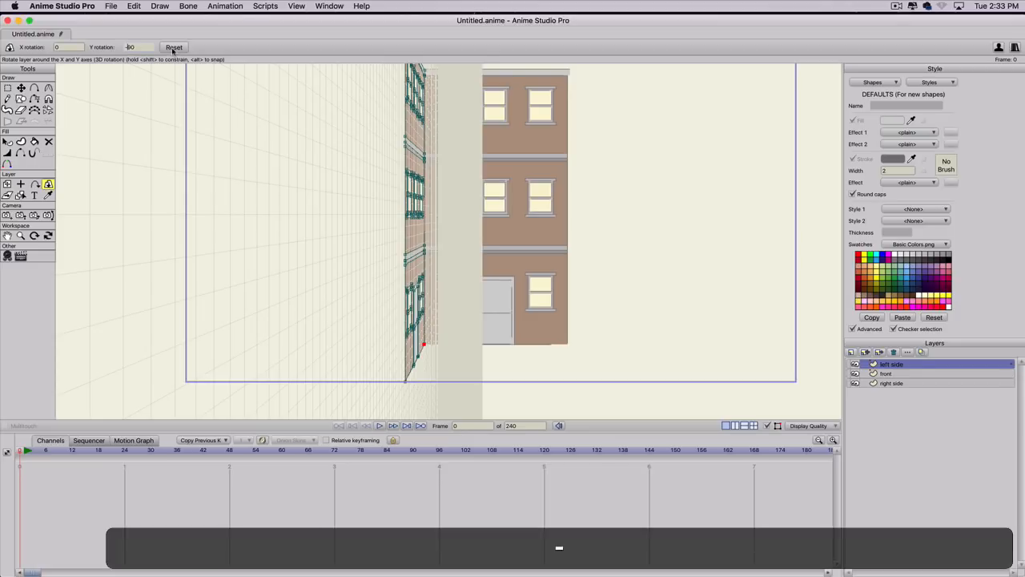
{"action": "key", "text": "Return"}
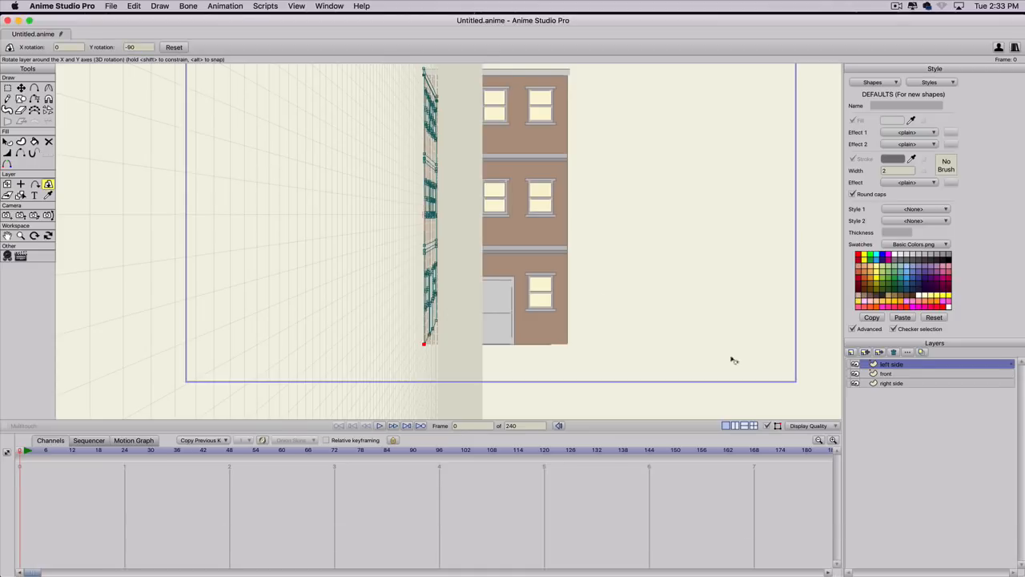
Step: Move the left side layer to the bottom of the layer stack, below the front and right side layers
{"action": "left_click", "coordinate": [916, 367]}
{"action": "left_click_drag", "start_coordinate": [916, 367], "coordinate": [916, 390]}
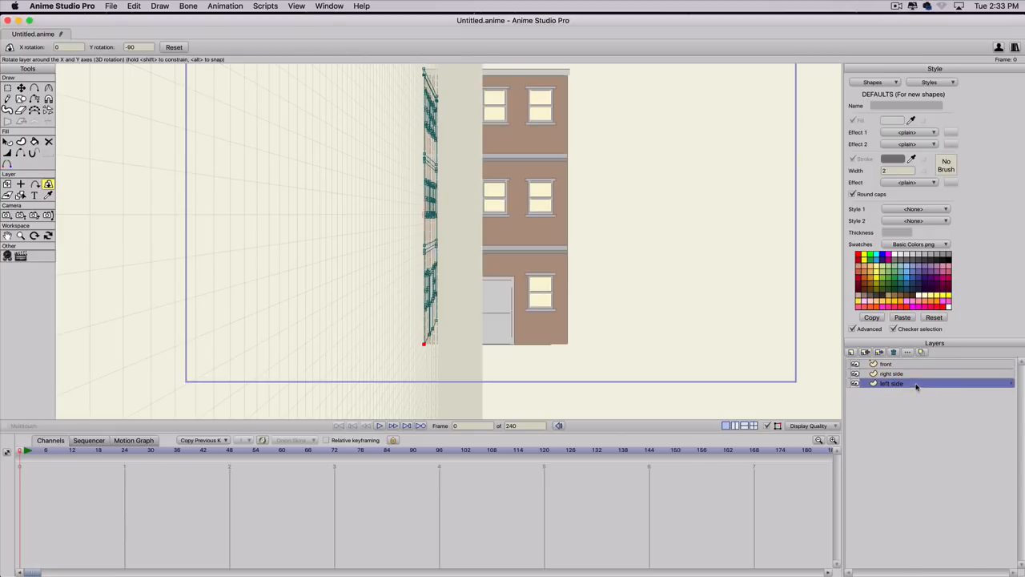
{"action": "key", "text": "super+g"}
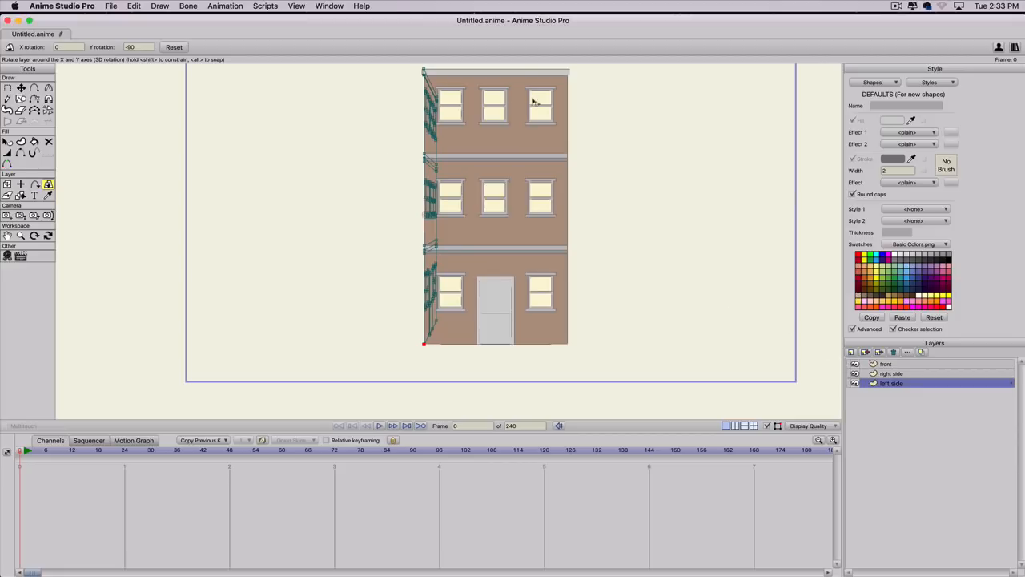
Step: Create a new group layer and name it building
{"action": "left_click", "coordinate": [851, 353]}
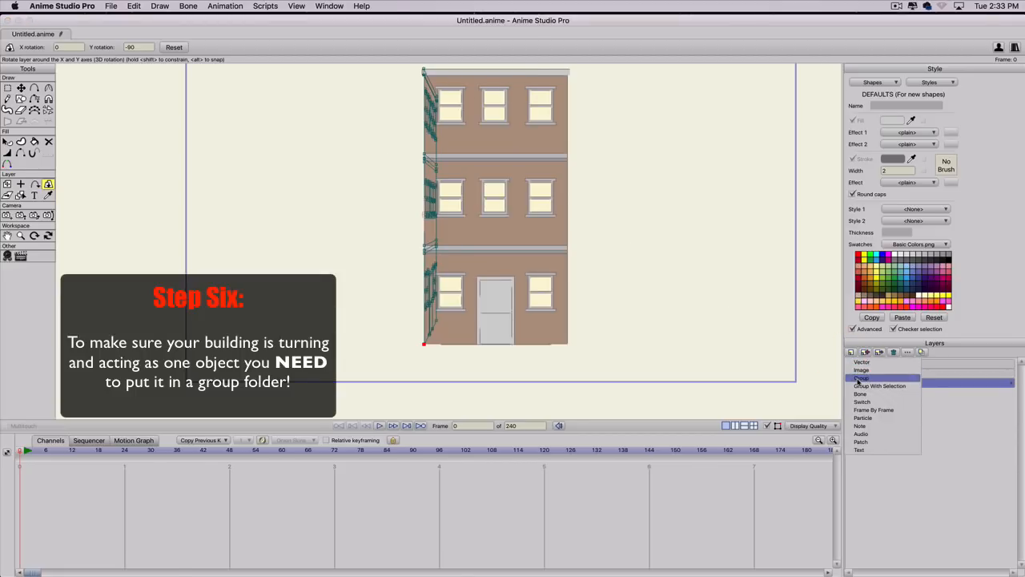
{"action": "left_click", "coordinate": [860, 380]}
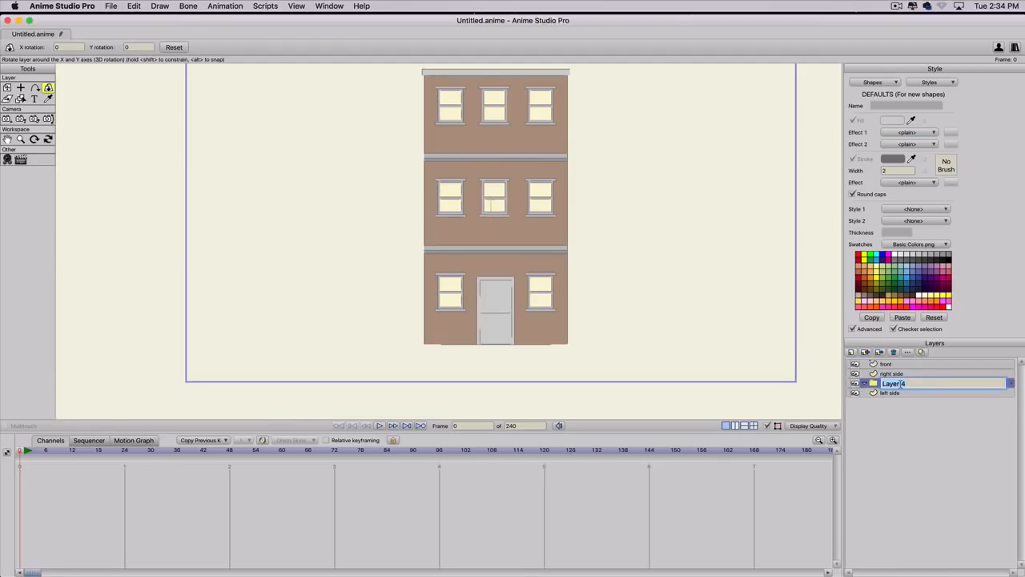
{"action": "type", "text": "building"}
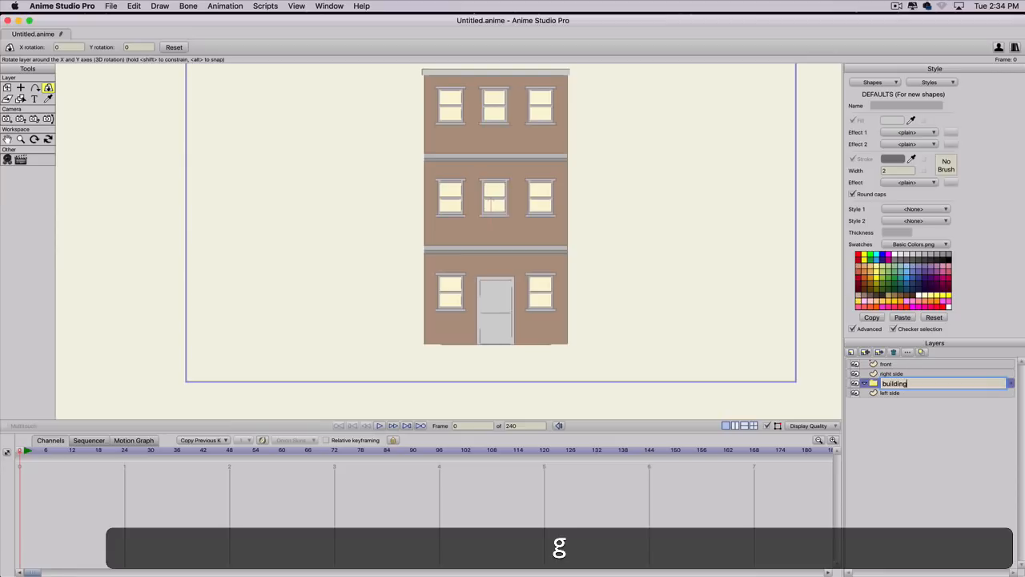
{"action": "key", "text": "Return"}
Step: Place the building group at the top of the layer stack and put the front, right side and left side layers inside it
{"action": "left_click_drag", "start_coordinate": [878, 385], "coordinate": [893, 366]}
{"action": "left_click", "coordinate": [885, 375]}
{"action": "left_click", "coordinate": [893, 392], "text": "shift"}
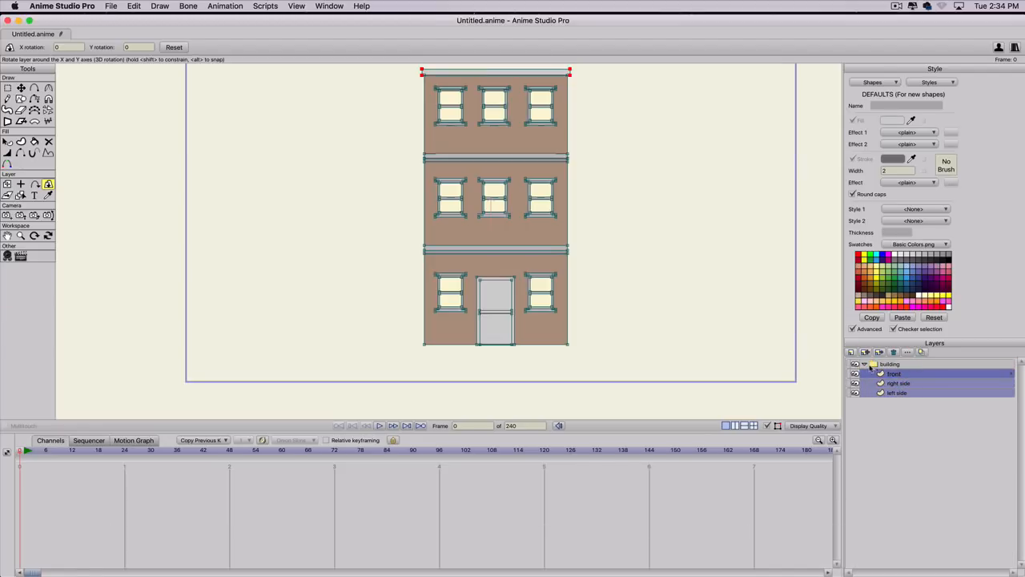
Step: Rotate the building group in 3D to about X 1.6, Y 56.6 degrees to test how its walls turn together
{"action": "left_click", "coordinate": [889, 366]}
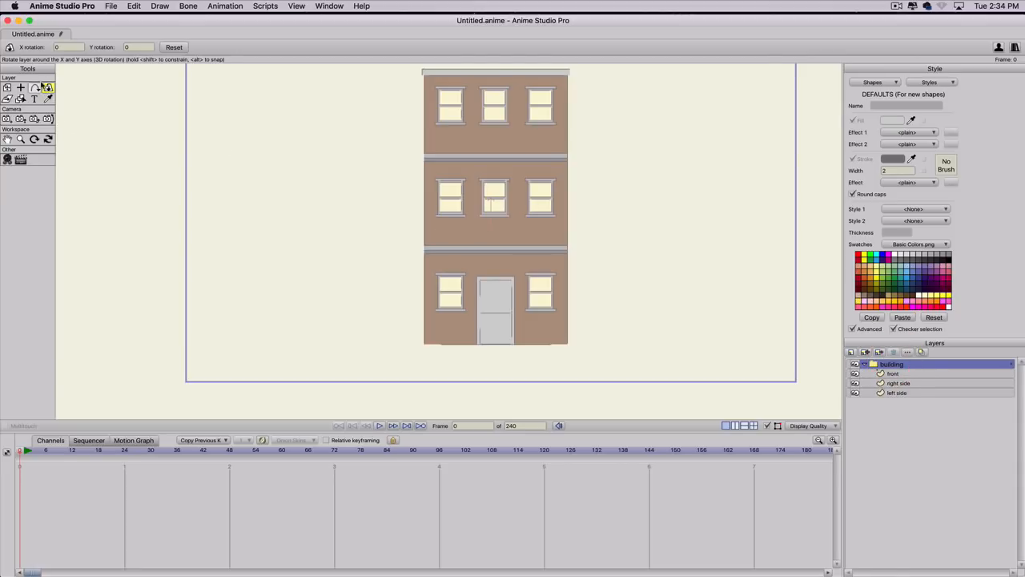
{"action": "left_click_drag", "start_coordinate": [482, 225], "coordinate": [508, 246]}
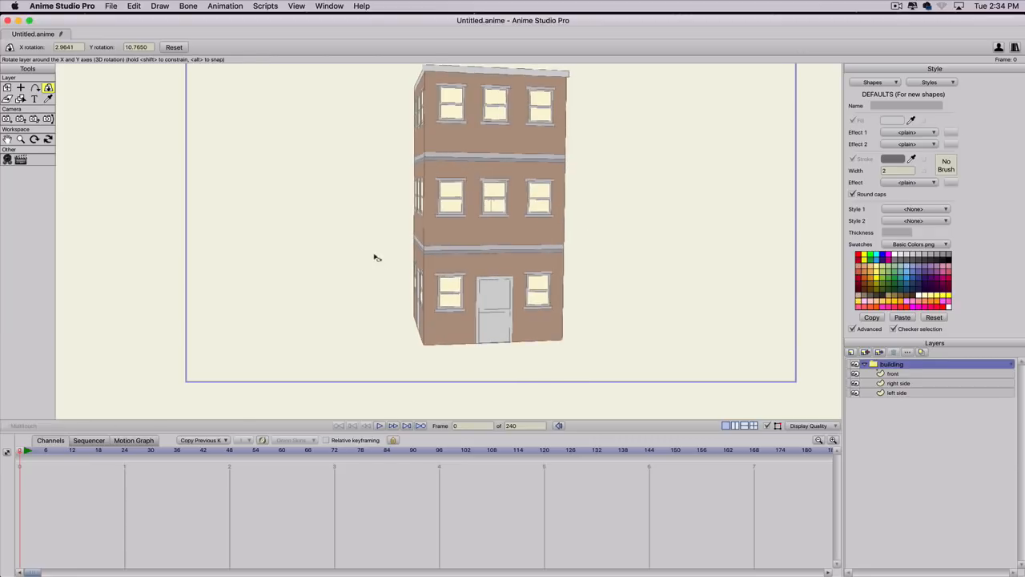
{"action": "left_click_drag", "start_coordinate": [377, 257], "coordinate": [385, 258]}
{"action": "left_click_drag", "start_coordinate": [444, 241], "coordinate": [676, 198]}
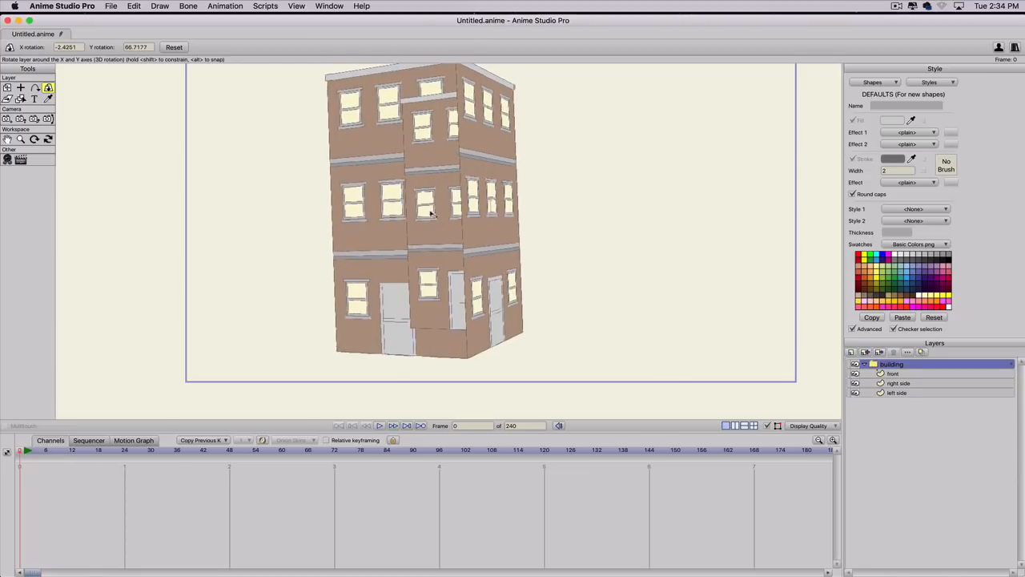
{"action": "left_click_drag", "start_coordinate": [454, 211], "coordinate": [659, 251]}
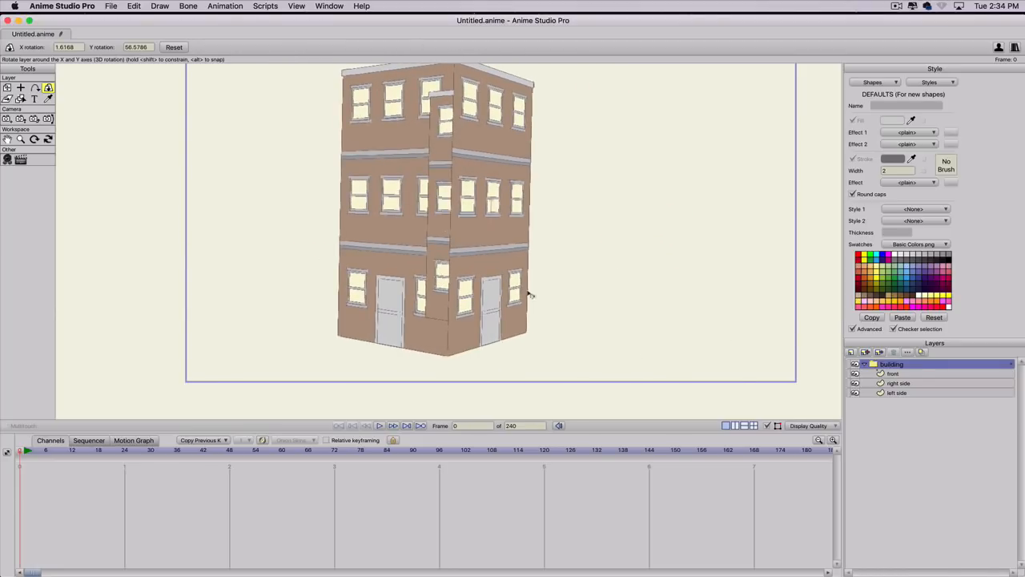
Step: Enable sorting layers by depth and sorting by true distance for the building group
{"action": "double_click", "coordinate": [912, 365]}
{"action": "left_click", "coordinate": [990, 120]}
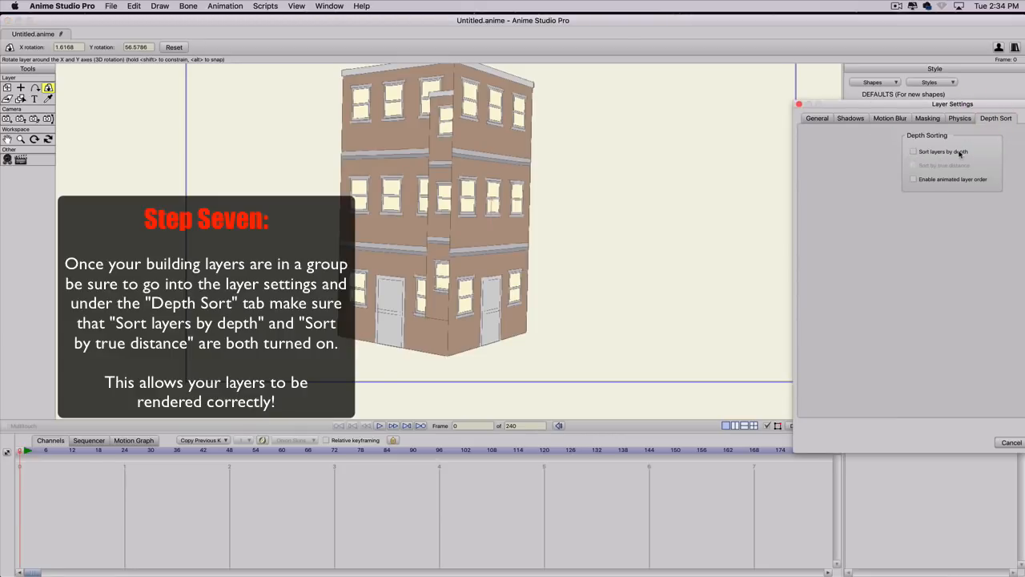
{"action": "left_click", "coordinate": [914, 152]}
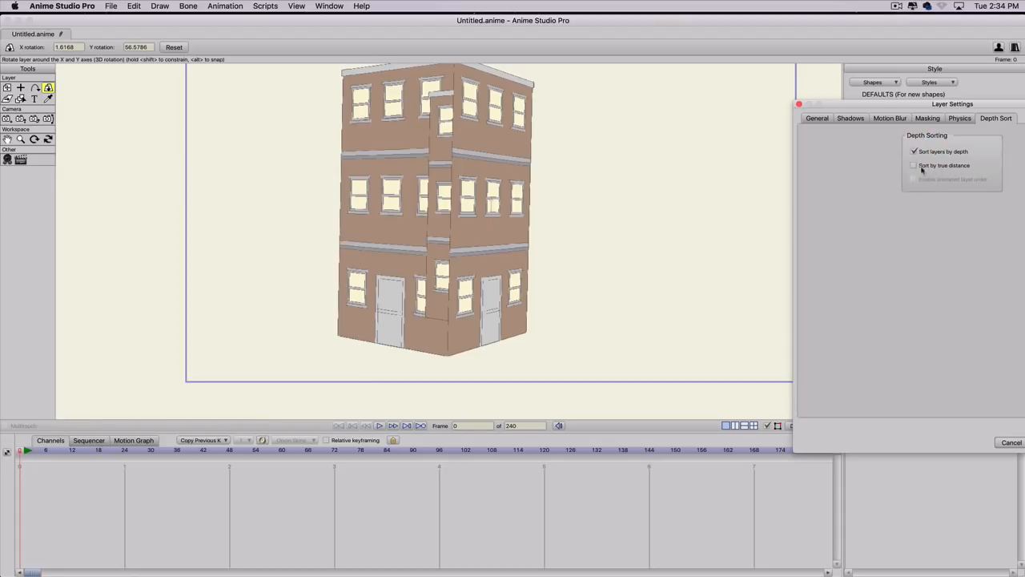
{"action": "left_click", "coordinate": [913, 166]}
{"action": "left_click", "coordinate": [1024, 442]}
{"action": "left_click", "coordinate": [1024, 442]}
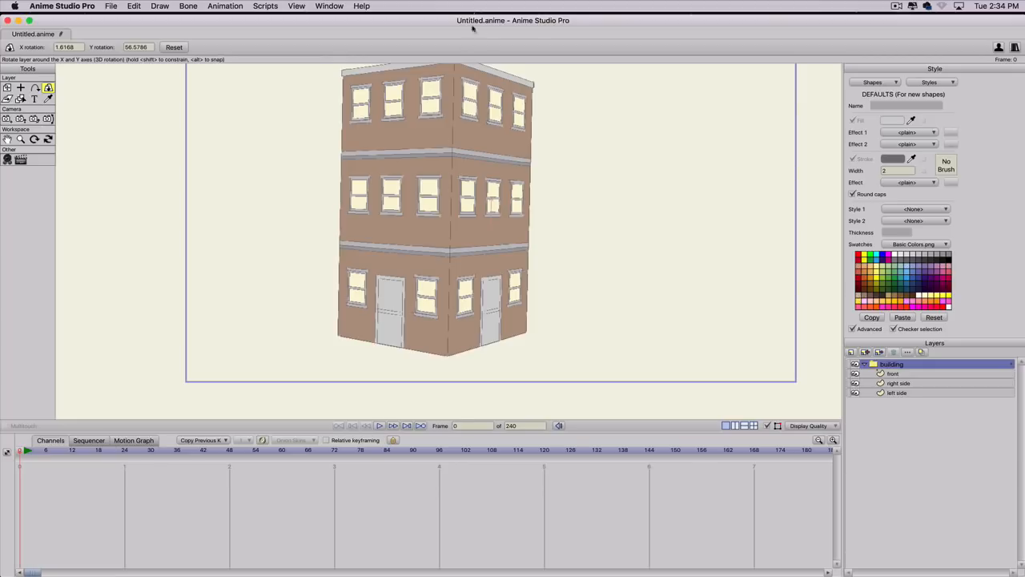
Step: Test-rotate the building group in 3D and reset its X and Y rotation to 0
{"action": "left_click_drag", "start_coordinate": [410, 231], "coordinate": [733, 273]}
{"action": "key", "text": "super+z"}
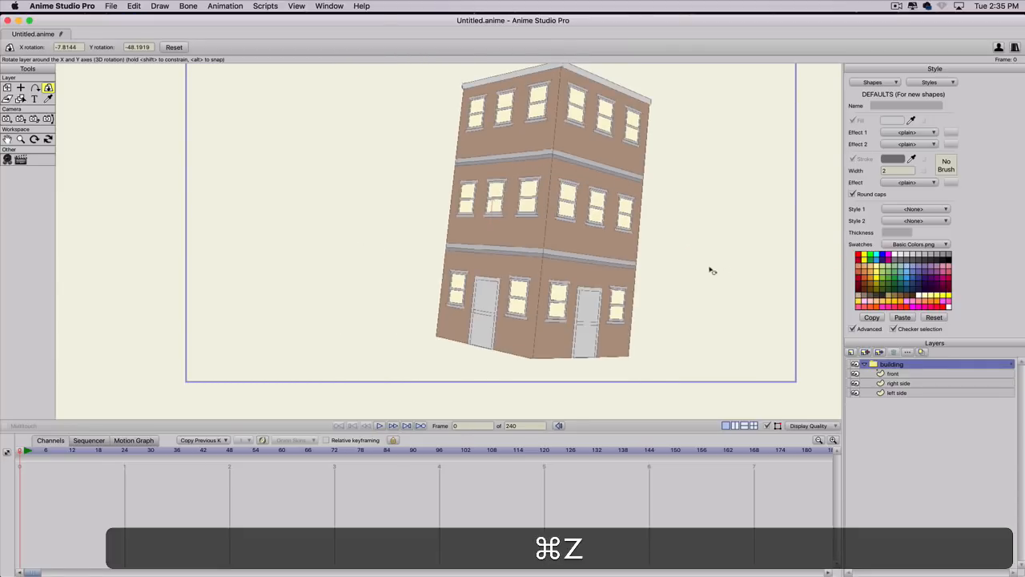
{"action": "left_click", "coordinate": [171, 47]}
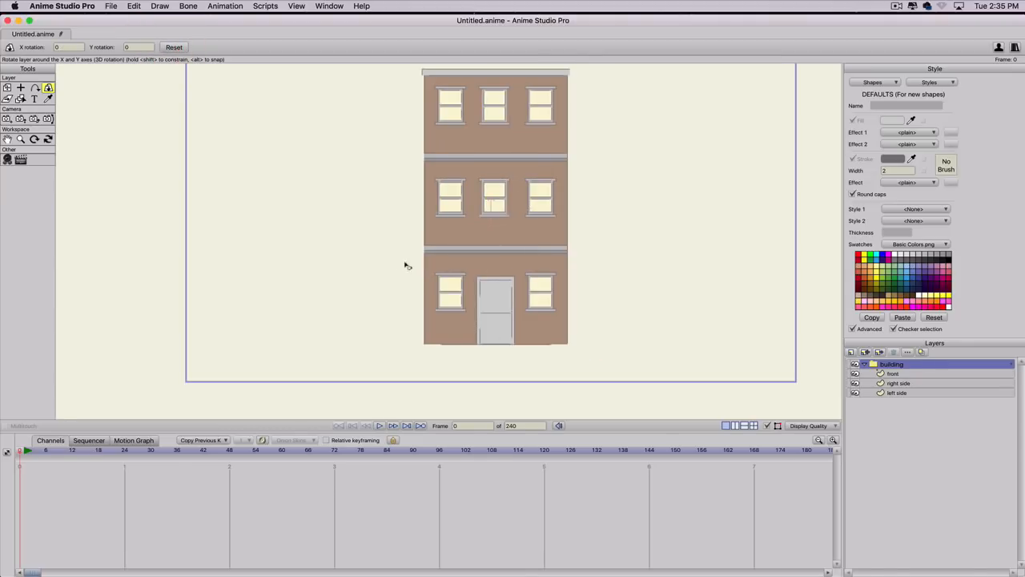
Step: Reset the right side layer's rotation to 0 and delete the door from that wall, including its panel line
{"action": "left_click", "coordinate": [895, 383]}
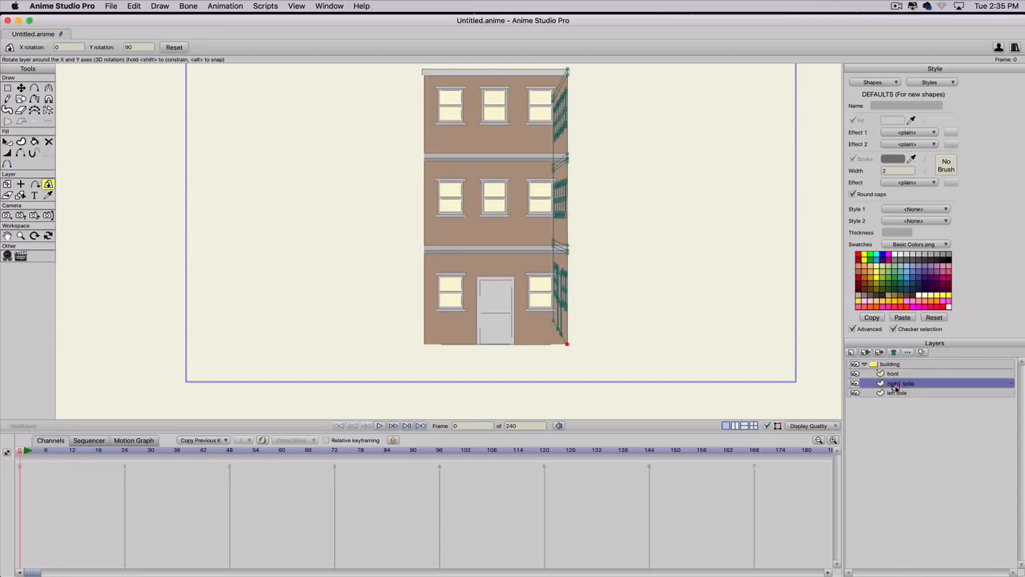
{"action": "left_click", "coordinate": [174, 48]}
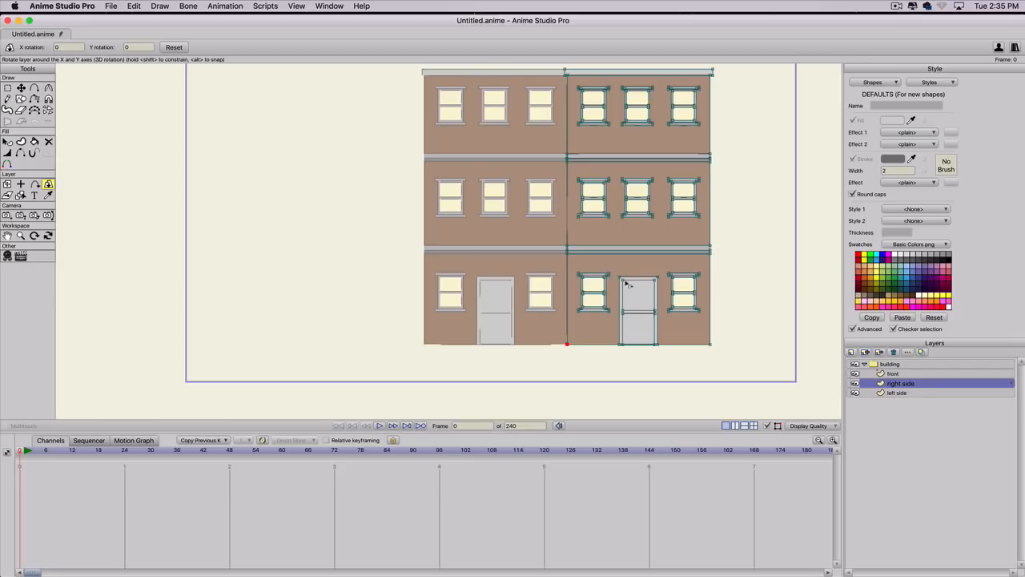
{"action": "key", "text": "g"}
{"action": "left_click", "coordinate": [616, 269]}
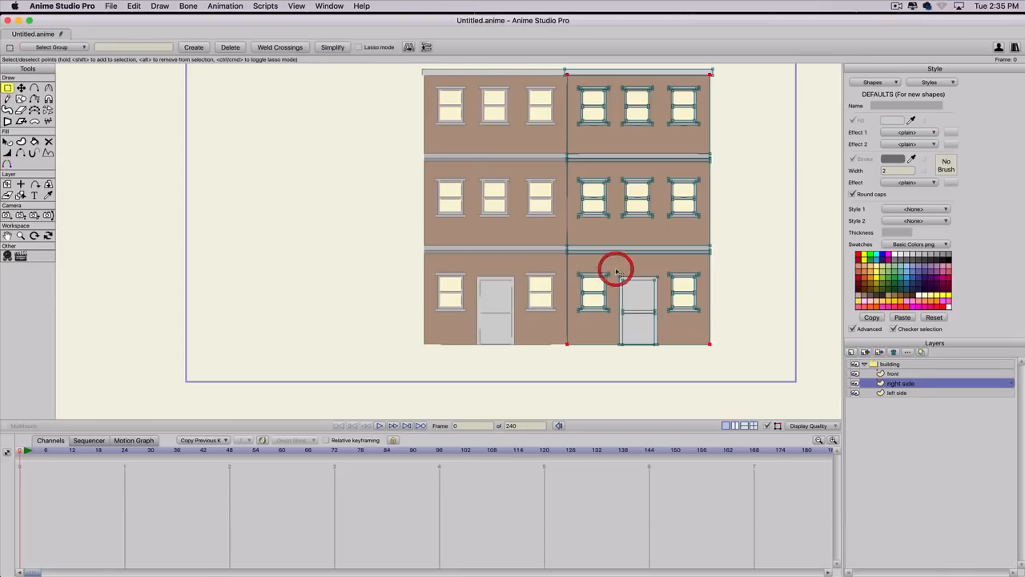
{"action": "key", "text": "g"}
{"action": "left_click", "coordinate": [630, 287]}
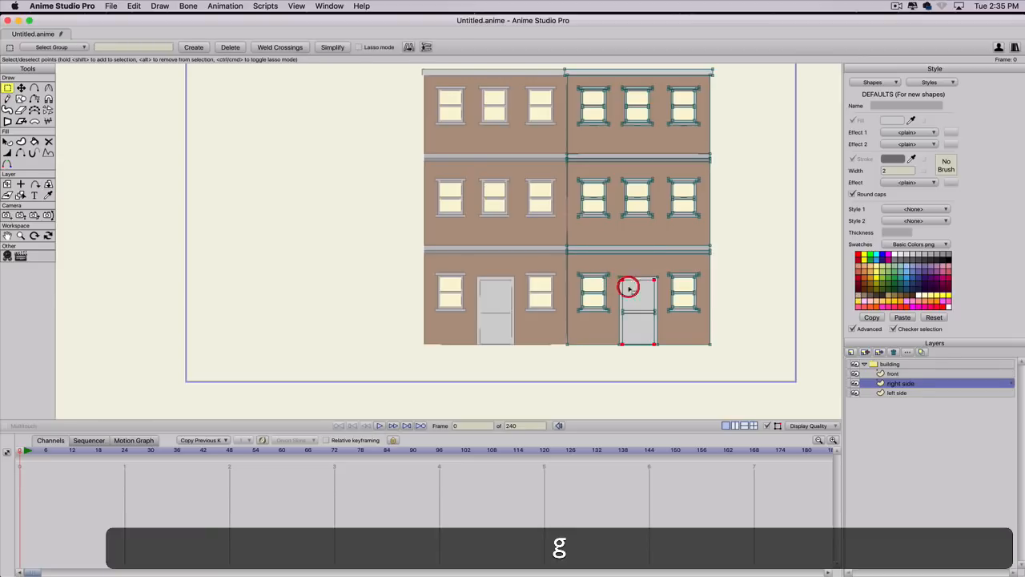
{"action": "key", "text": "BackSpace"}
{"action": "left_click", "coordinate": [632, 294]}
{"action": "left_click", "coordinate": [634, 312]}
{"action": "key", "text": "BackSpace"}
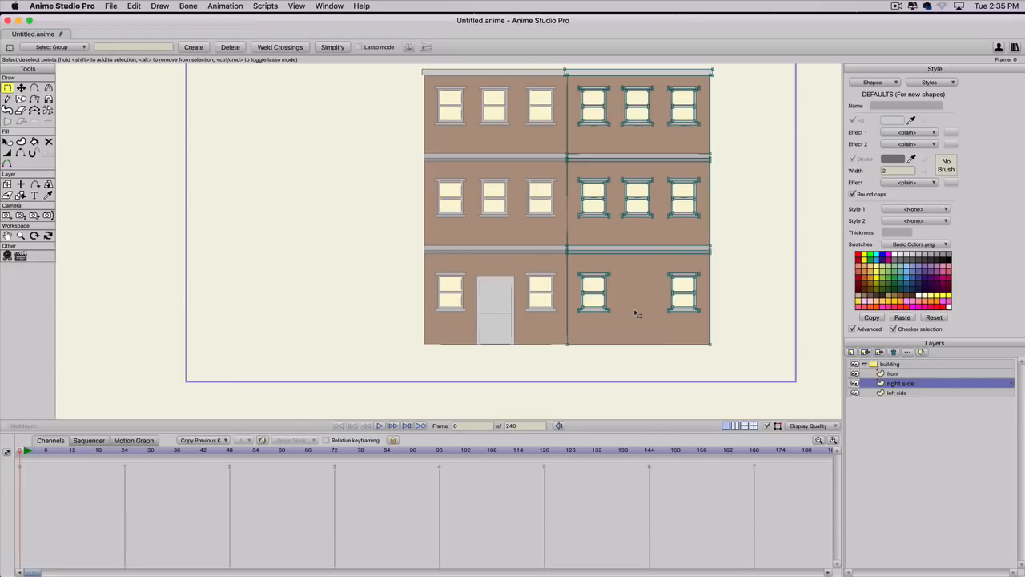
Step: Copy the right side wall's middle second-floor window and place the copy in the ground-floor gap at X 0.8530, Y -0.4649
{"action": "key", "text": "g"}
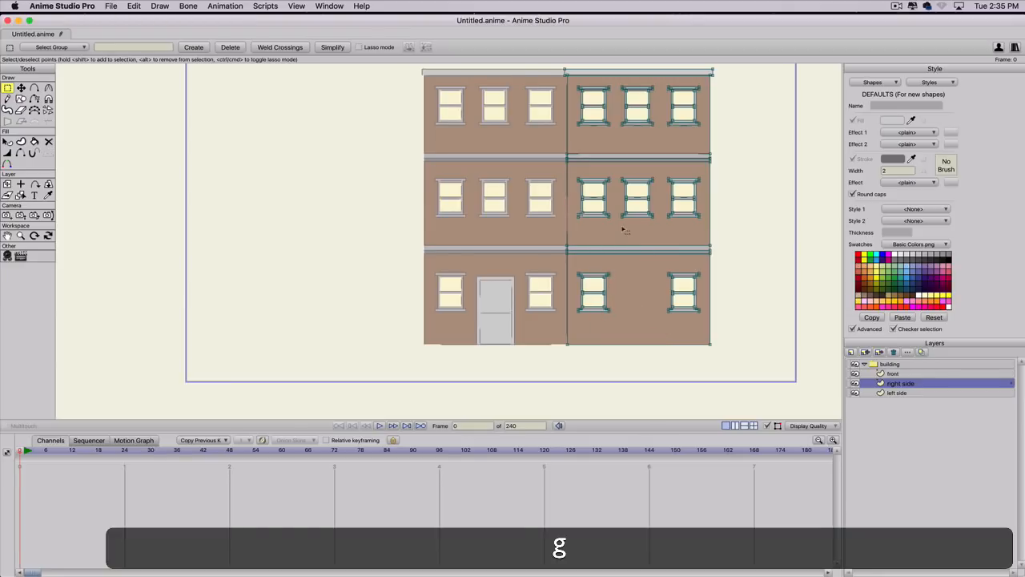
{"action": "key", "text": "g"}
{"action": "left_click", "coordinate": [661, 165]}
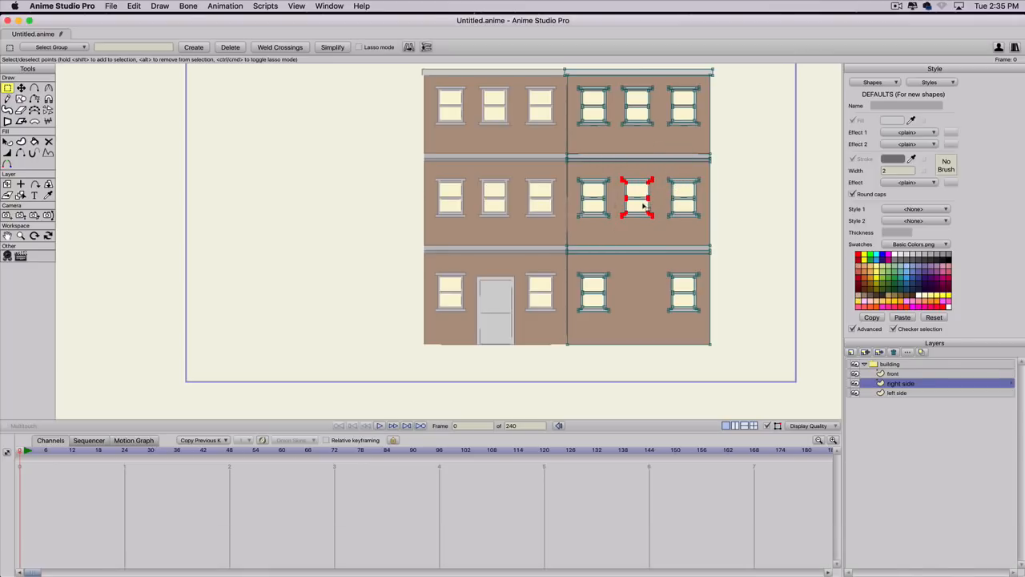
{"action": "key", "text": "super+c"}
{"action": "key", "text": "super+v"}
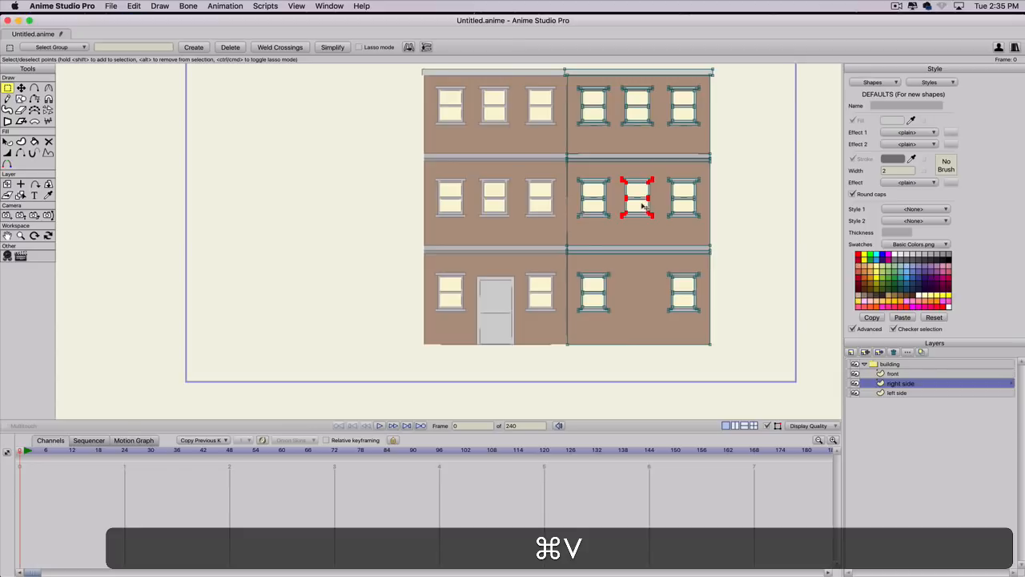
{"action": "left_click_drag", "start_coordinate": [640, 203], "coordinate": [635, 298]}
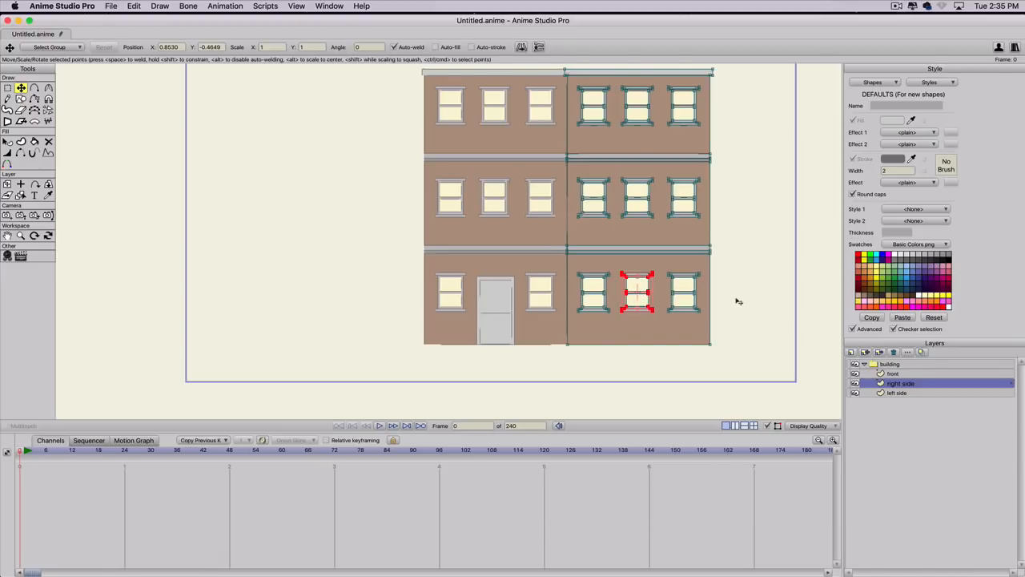
Step: Widen the right side wall by moving all its outer-edge points outward, making room for one more window column
{"action": "scroll", "coordinate": [741, 299], "scroll_direction": "down", "scroll_amount": 2}
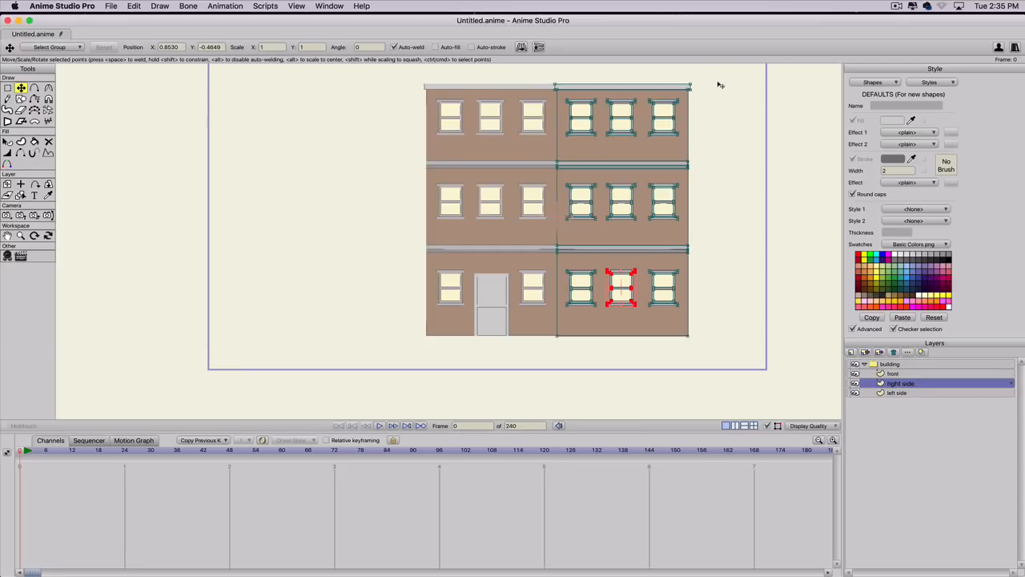
{"action": "key", "text": "g"}
{"action": "left_click_drag", "start_coordinate": [719, 69], "coordinate": [680, 340]}
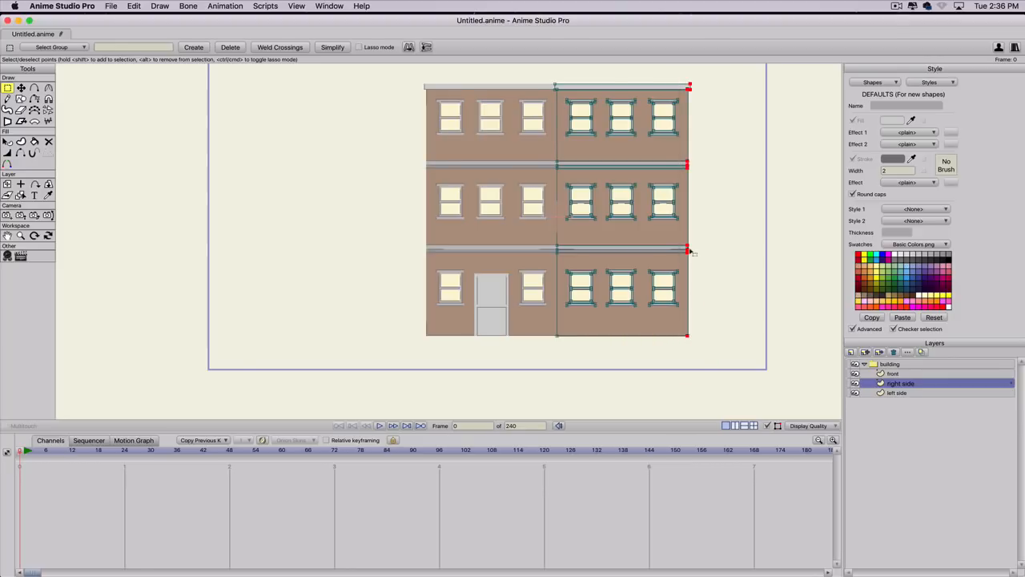
{"action": "key", "text": "t"}
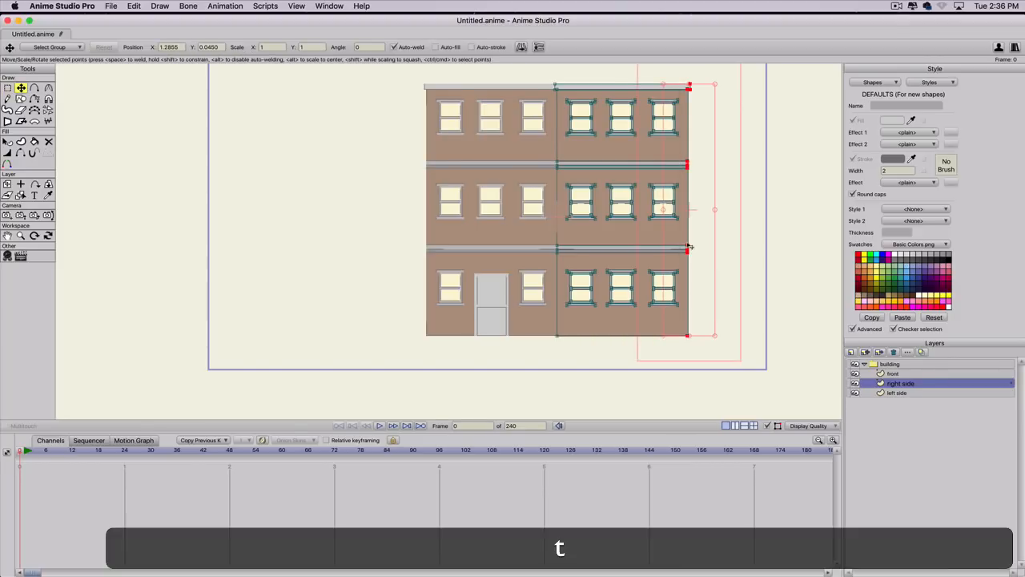
{"action": "left_click_drag", "start_coordinate": [699, 217], "coordinate": [753, 218]}
Step: Duplicate the right side wall's outermost column of three windows into the widened area at X 1.4049, Y 0.0920
{"action": "key", "text": "g"}
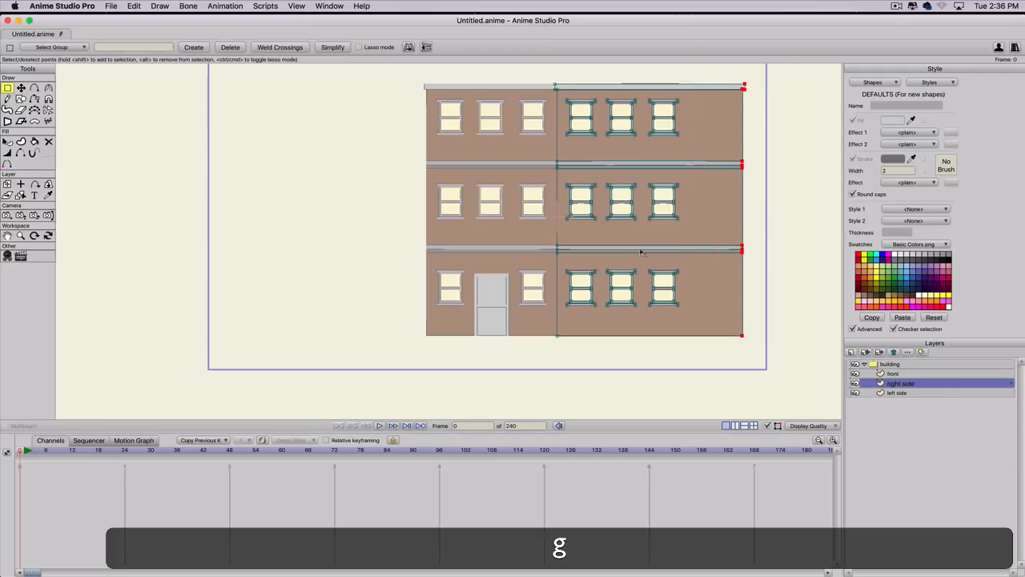
{"action": "left_click_drag", "start_coordinate": [638, 313], "coordinate": [691, 259]}
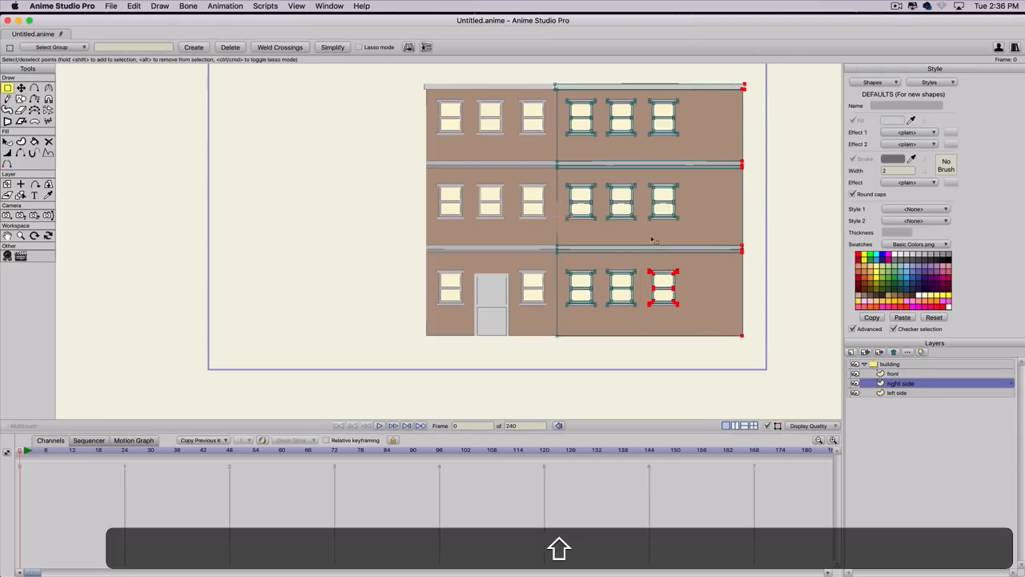
{"action": "left_click", "coordinate": [790, 224]}
{"action": "left_click_drag", "start_coordinate": [639, 314], "coordinate": [690, 260]}
{"action": "mouse_move", "coordinate": [647, 232]}
{"action": "left_mouse_down"}
{"action": "mouse_move", "coordinate": [681, 176]}
{"action": "mouse_move", "coordinate": [672, 101]}
{"action": "mouse_move", "coordinate": [708, 126]}
{"action": "left_mouse_up"}
{"action": "key", "text": "super+v"}
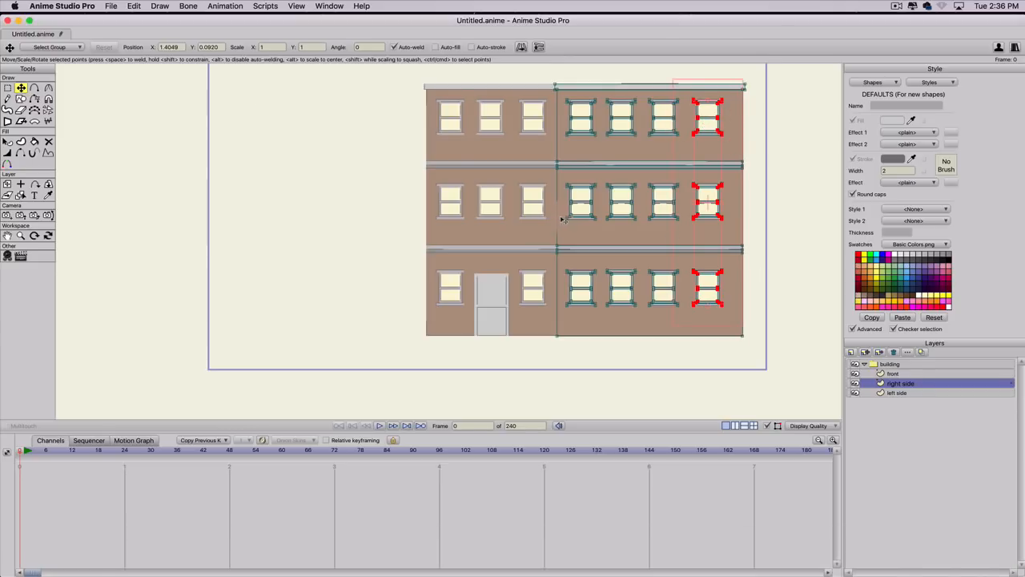
Step: Try a Y rotation of 90 degrees on the right side layer and undo it
{"action": "left_click", "coordinate": [48, 184]}
{"action": "left_click", "coordinate": [110, 45]}
{"action": "type", "text": "90"}
{"action": "key", "text": "Return"}
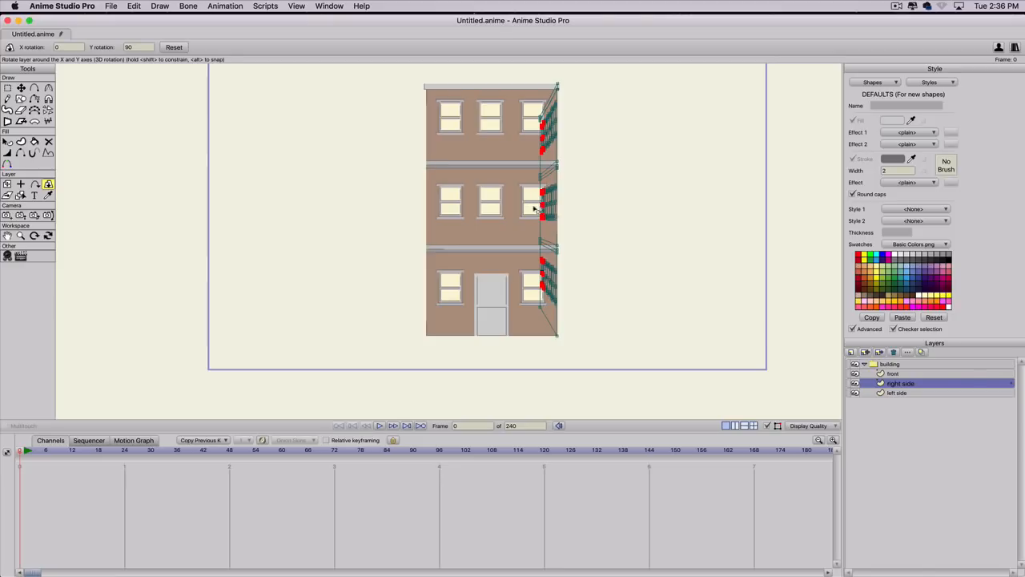
{"action": "key", "text": "super+z"}
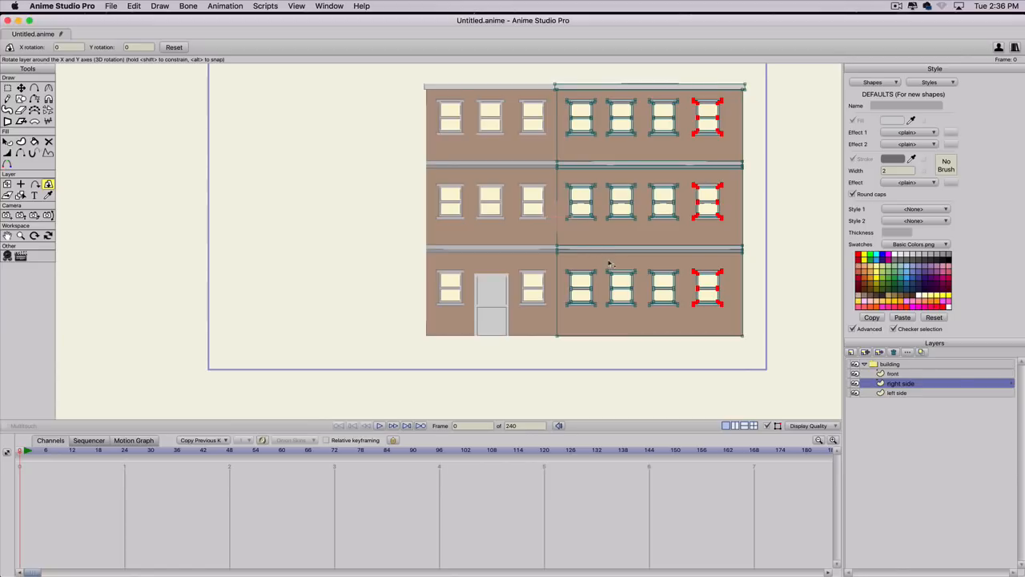
Step: Delete the old left side layer and duplicate the edited right side layer as its replacement
{"action": "left_click", "coordinate": [896, 392]}
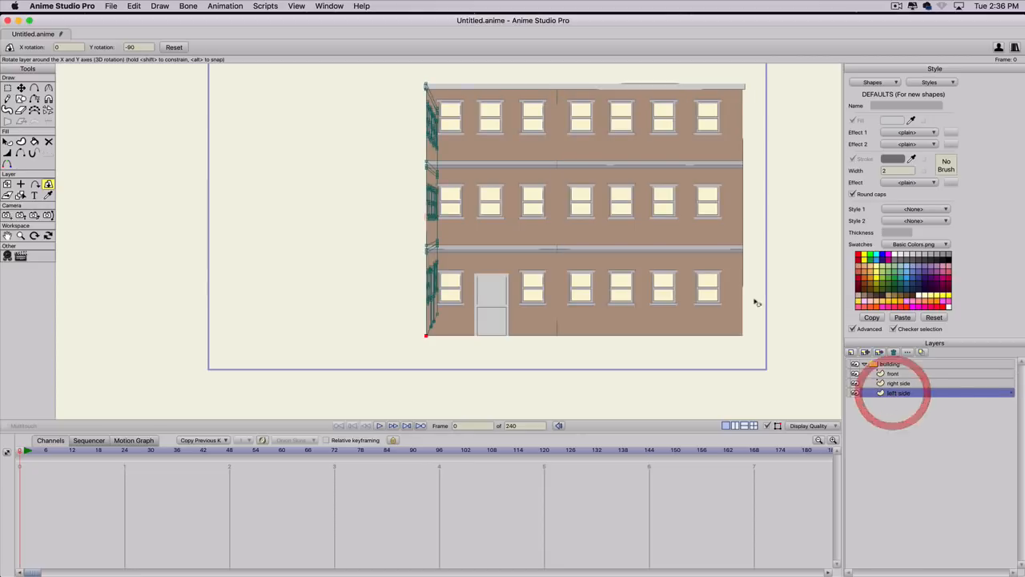
{"action": "left_click", "coordinate": [173, 47]}
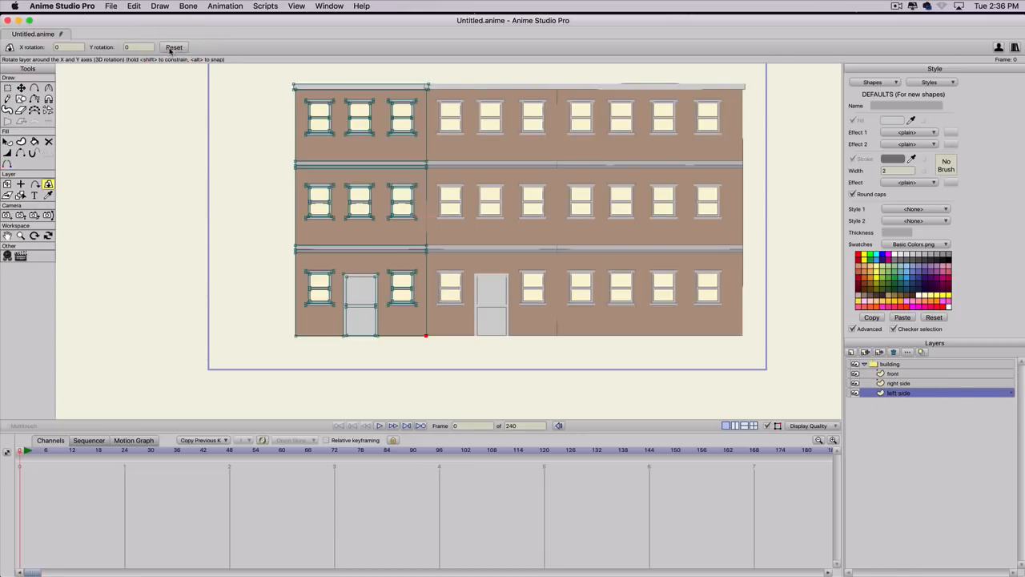
{"action": "left_click", "coordinate": [893, 353]}
{"action": "left_click", "coordinate": [900, 386]}
{"action": "left_click", "coordinate": [865, 351]}
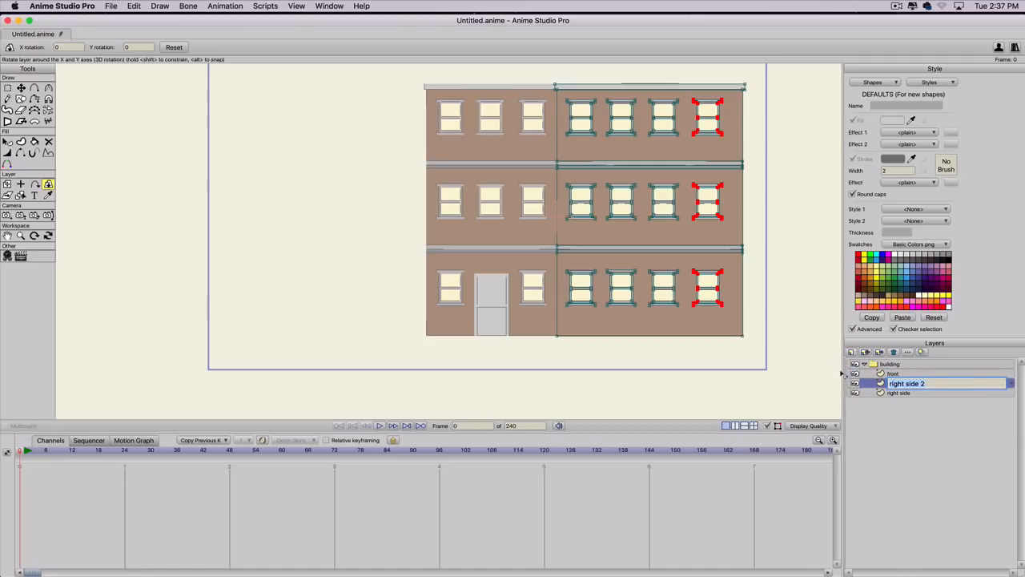
Step: Rename the duplicated right side layer as "left side"
{"action": "type", "text": "left side"}
{"action": "key", "text": "super+a"}
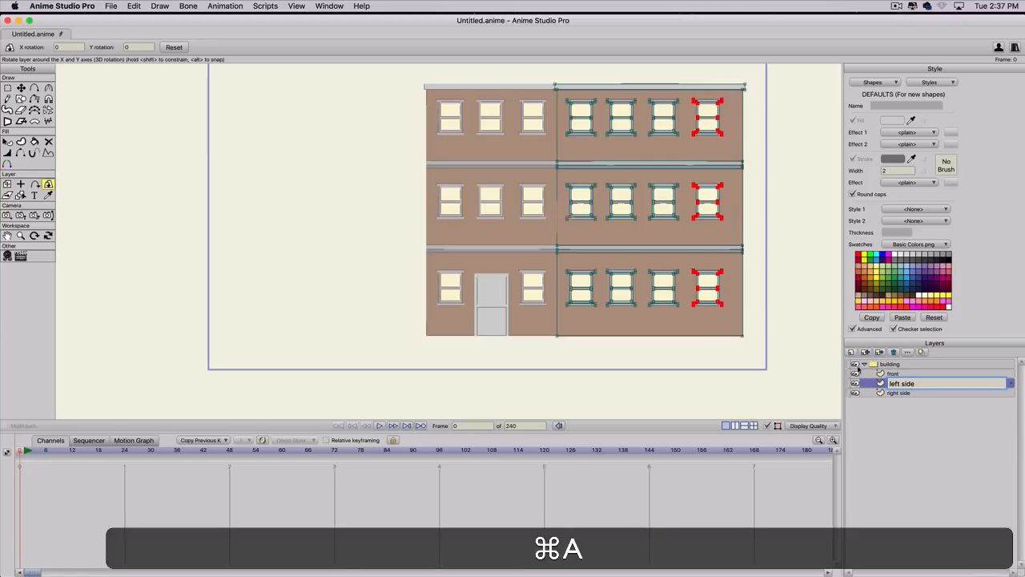
{"action": "key", "text": "Return"}
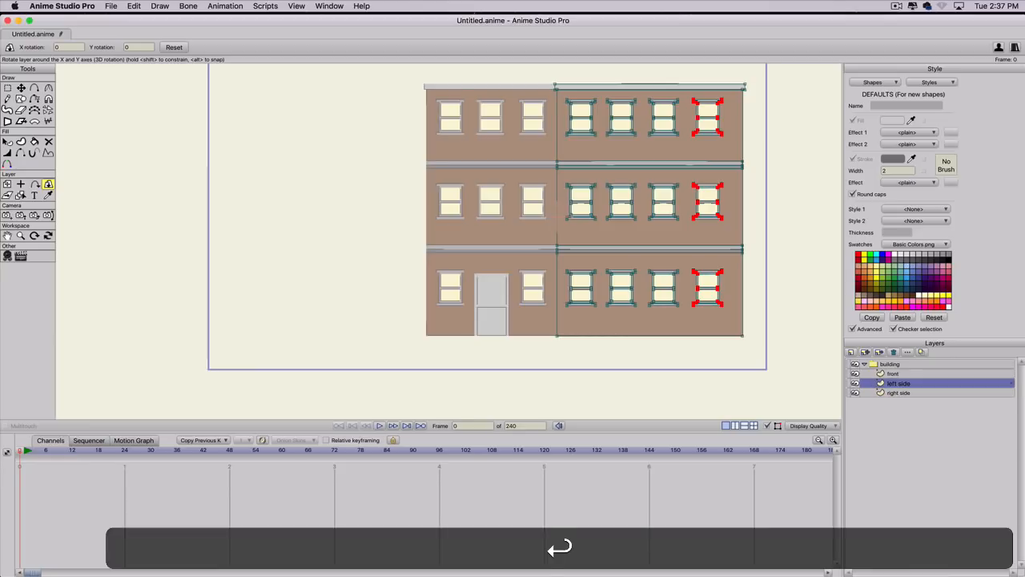
Step: Move all points of the left side wall horizontally against the front wall's left edge, at X -0.9785, Y 0.0450
{"action": "key", "text": "super+a"}
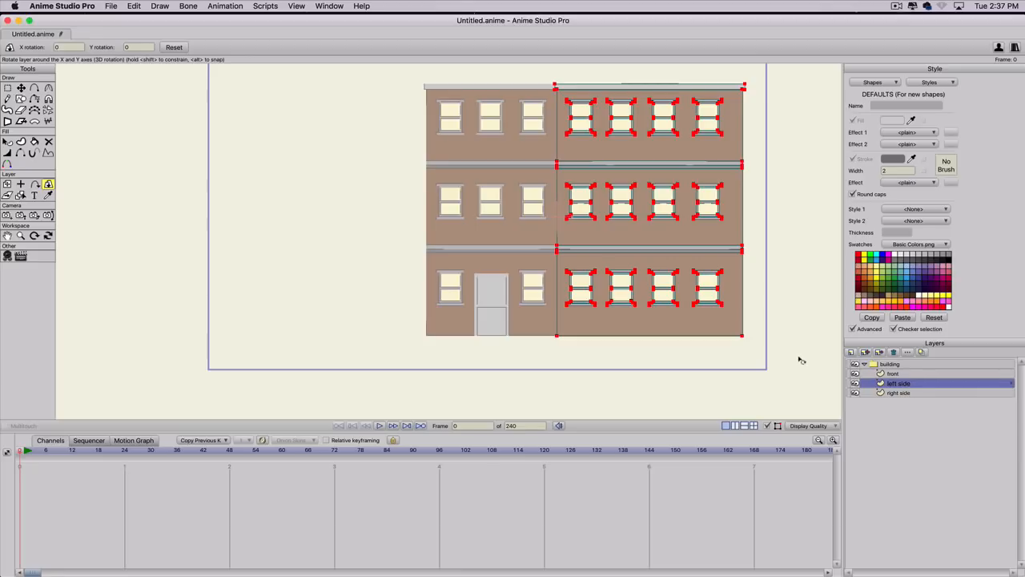
{"action": "key", "text": "super+g"}
{"action": "key", "text": "super+t"}
{"action": "key", "text": "t"}
{"action": "left_click_drag", "start_coordinate": [729, 351], "coordinate": [422, 336]}
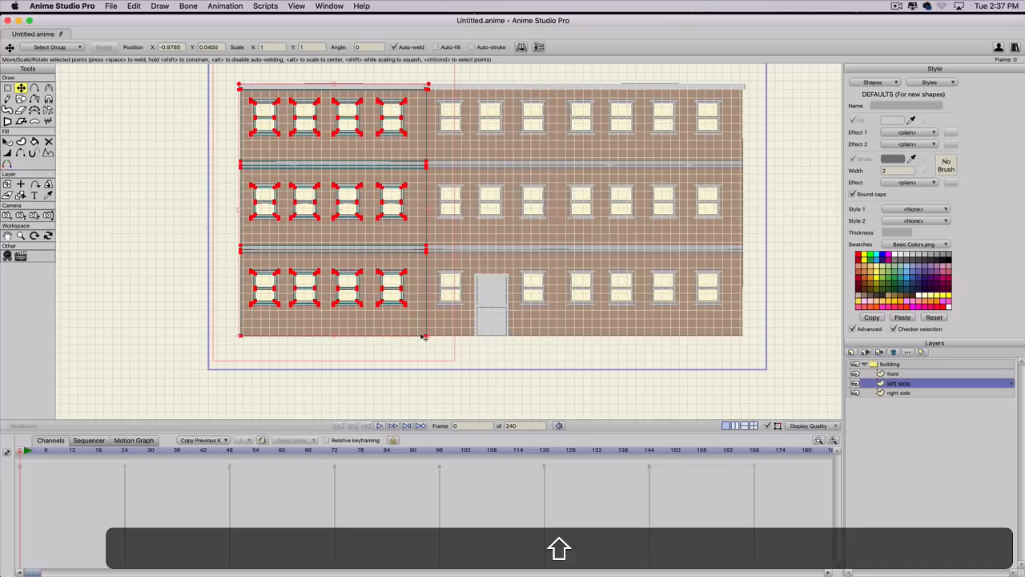
Step: Set the left side layer's origin X to -0.3889, copied from the X position of the wall's bottom inner corner point
{"action": "key", "text": "g"}
{"action": "left_click", "coordinate": [421, 353]}
{"action": "left_click_drag", "start_coordinate": [421, 344], "coordinate": [432, 329]}
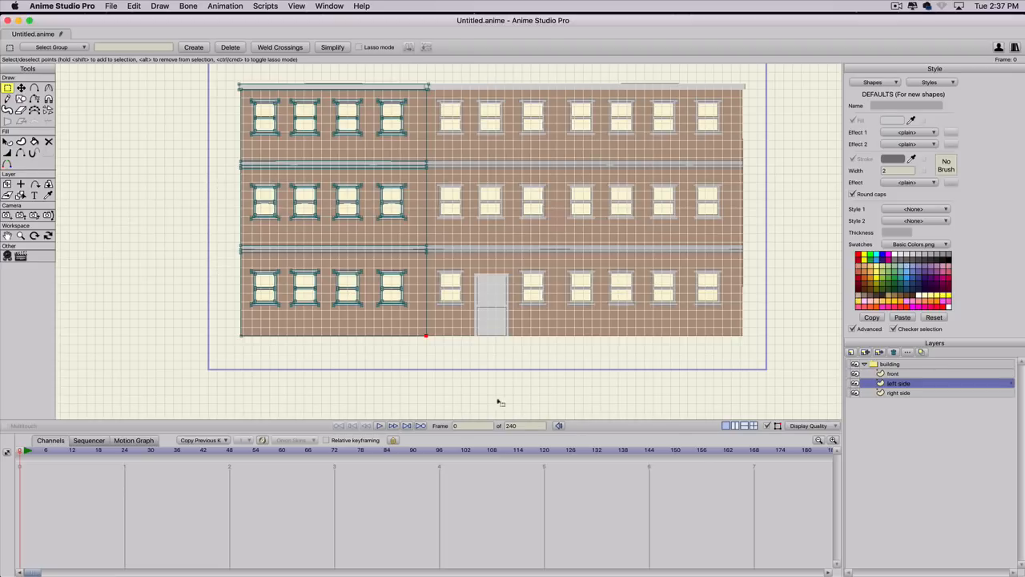
{"action": "key", "text": "t"}
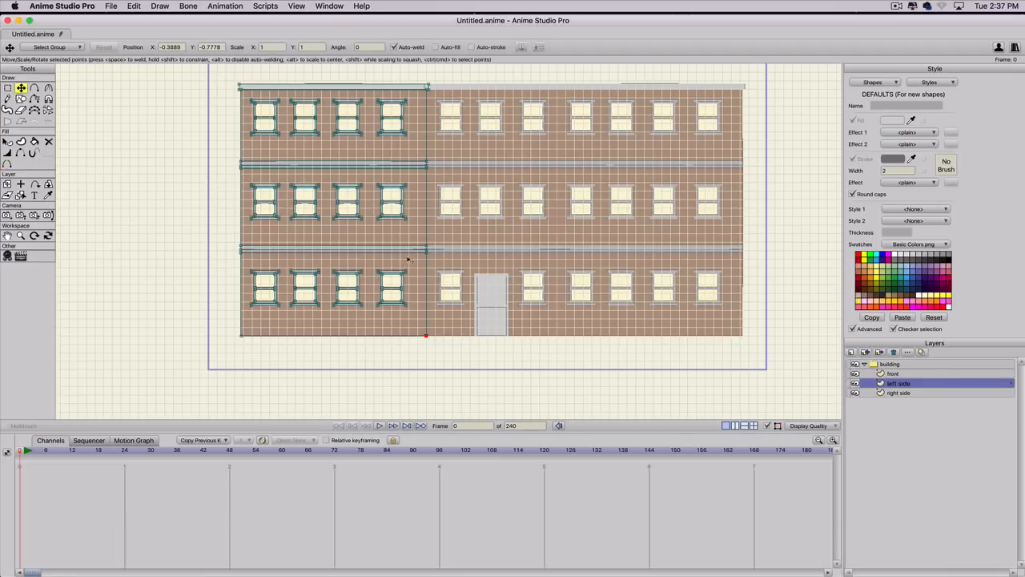
{"action": "double_click", "coordinate": [170, 47]}
{"action": "key", "text": "super+c"}
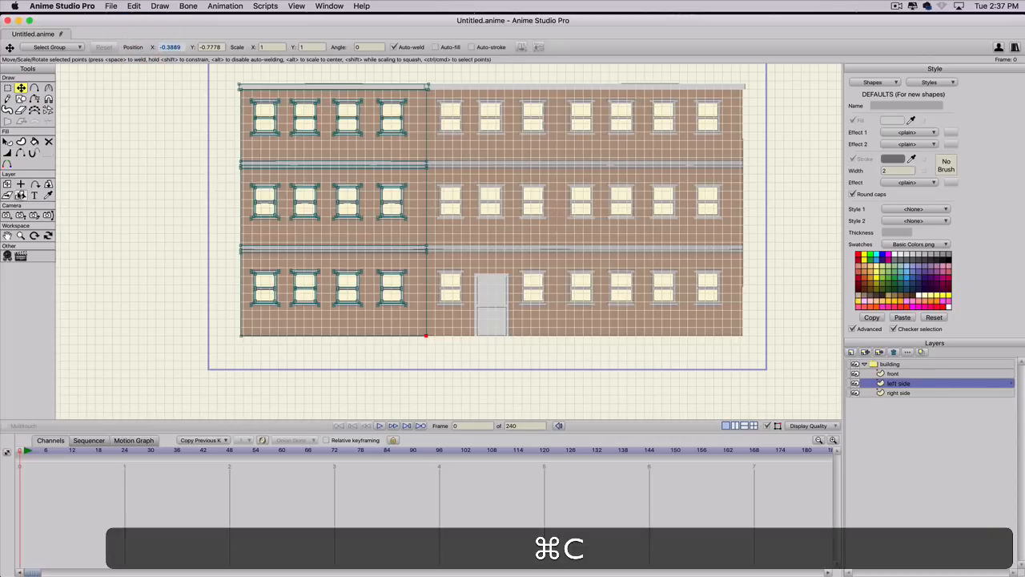
{"action": "left_click", "coordinate": [20, 183]}
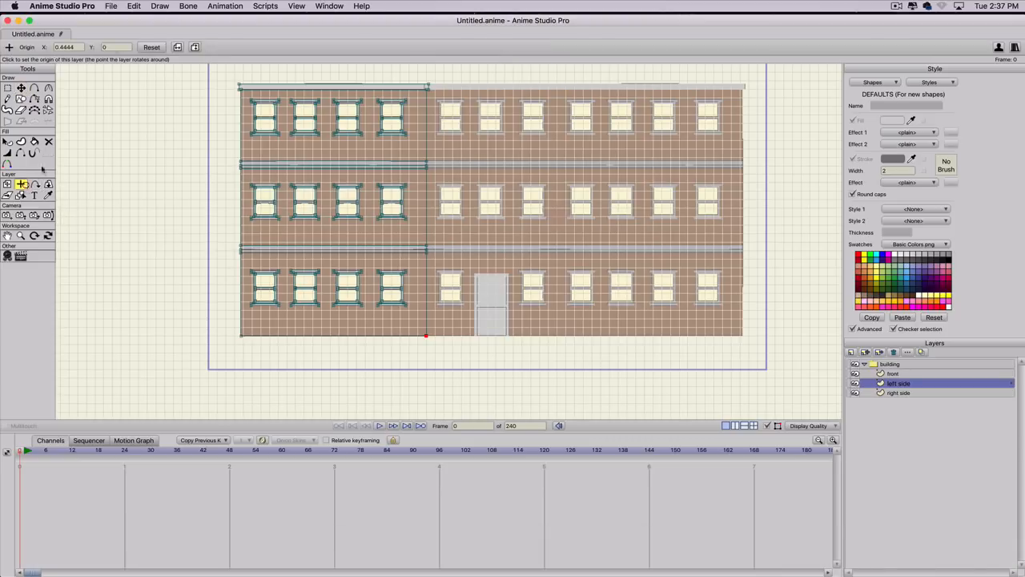
{"action": "left_click", "coordinate": [81, 46]}
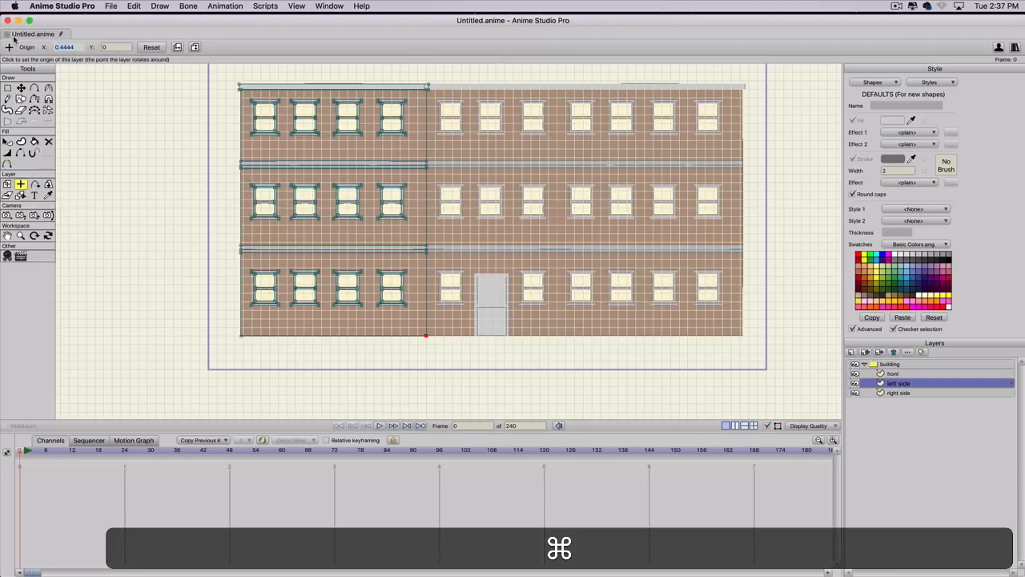
{"action": "key", "text": "super+v"}
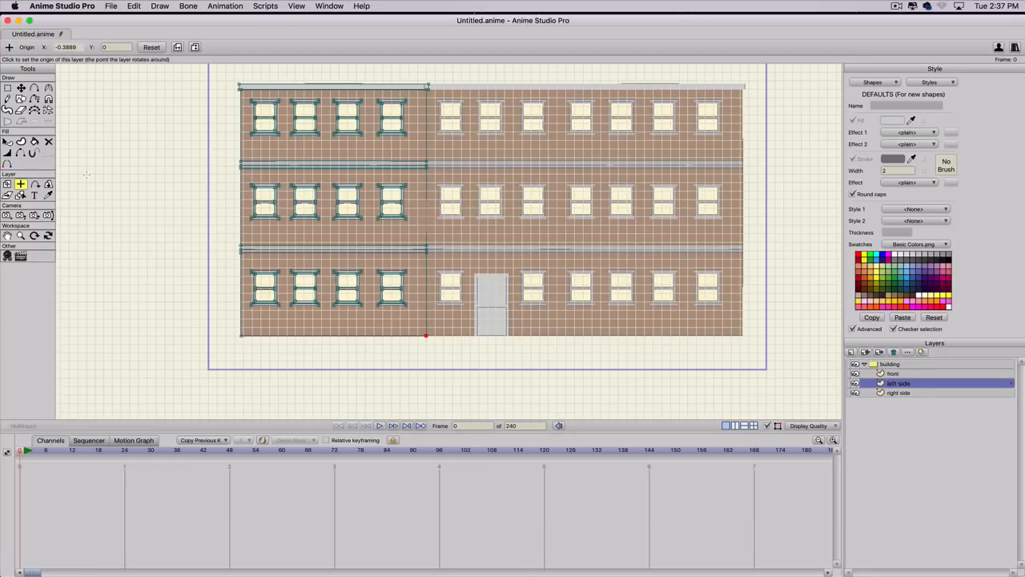
Step: Set the left side layer's Y rotation to -90 degrees
{"action": "left_click", "coordinate": [48, 184]}
{"action": "left_click", "coordinate": [92, 35]}
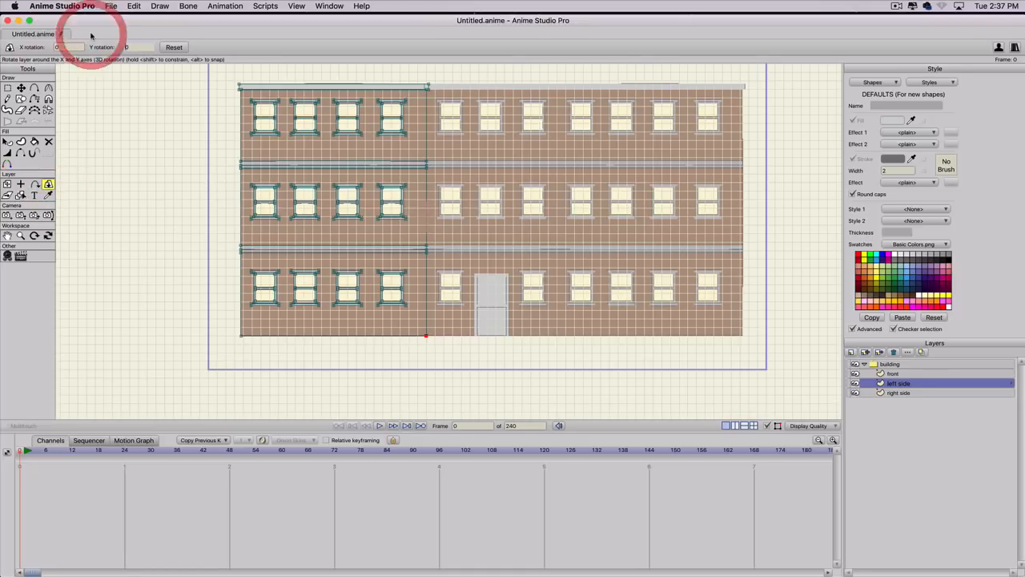
{"action": "type", "text": "-90"}
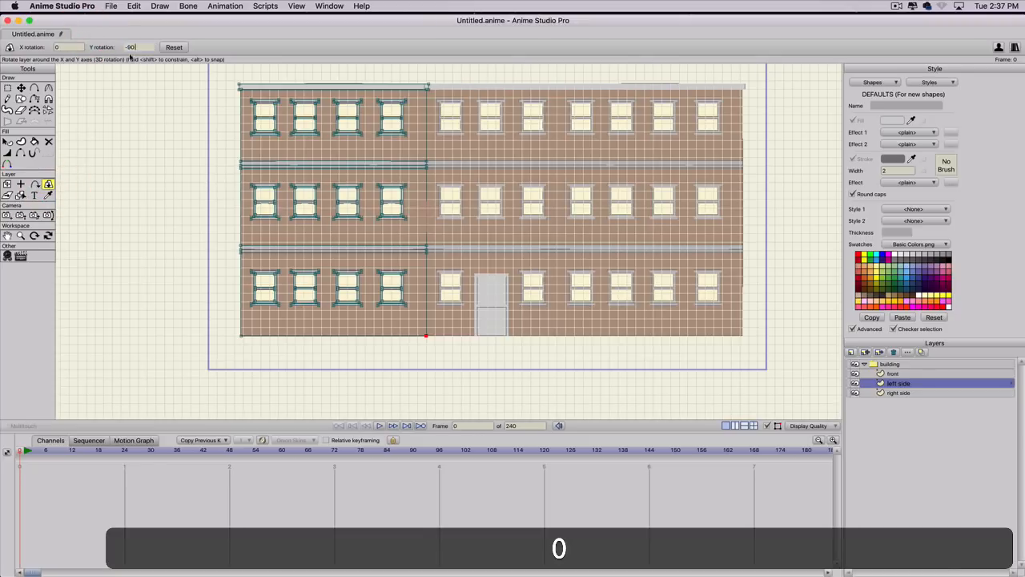
{"action": "key", "text": "Return"}
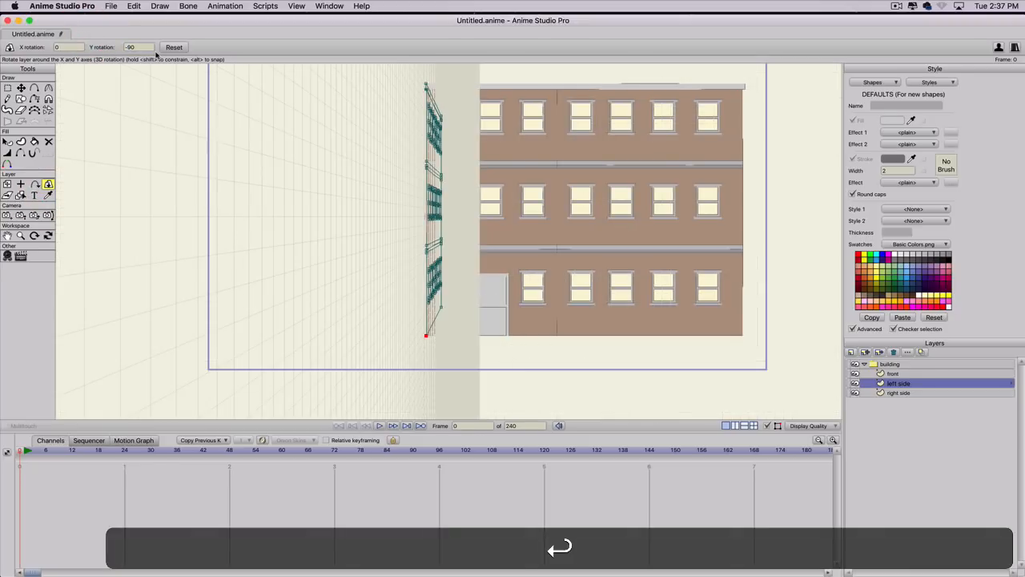
Step: Set the right side layer's Y rotation to 90 degrees
{"action": "left_click", "coordinate": [898, 394]}
{"action": "left_click", "coordinate": [138, 47]}
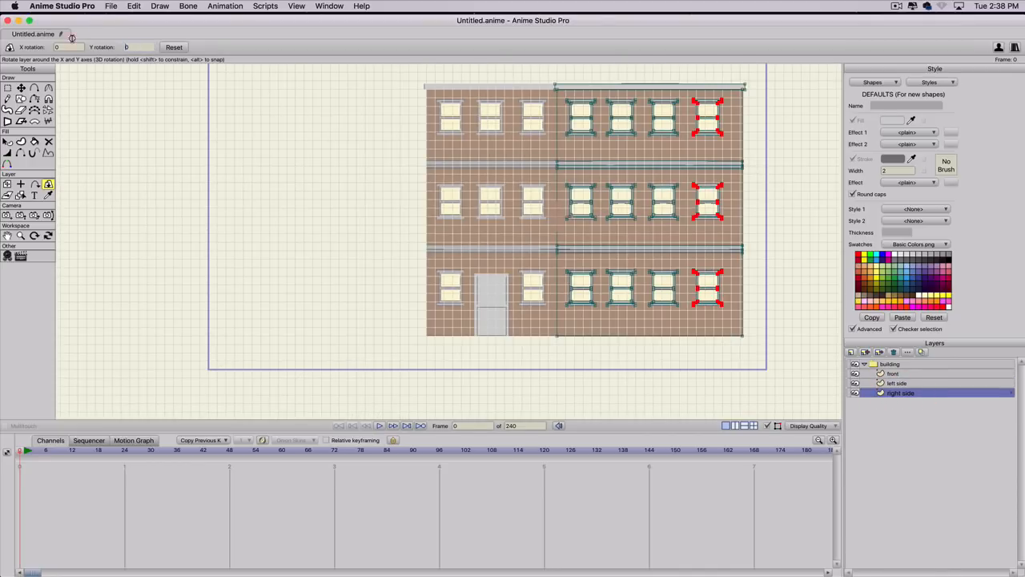
{"action": "type", "text": "90"}
{"action": "key", "text": "Return"}
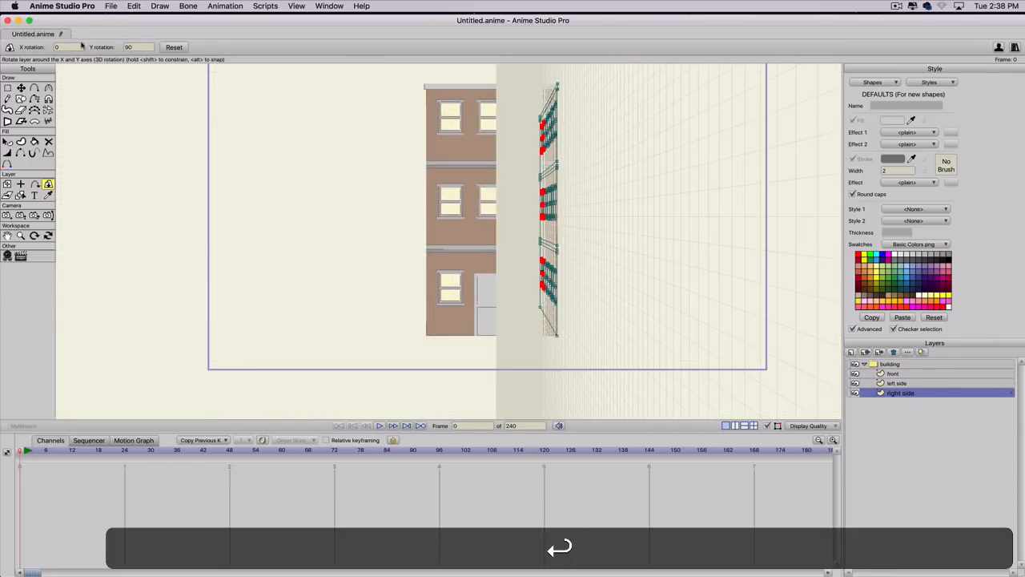
Step: Try rotating the whole building group in 3D to check its walls, and undo the rotation
{"action": "left_click", "coordinate": [892, 364]}
{"action": "key", "text": "super+g"}
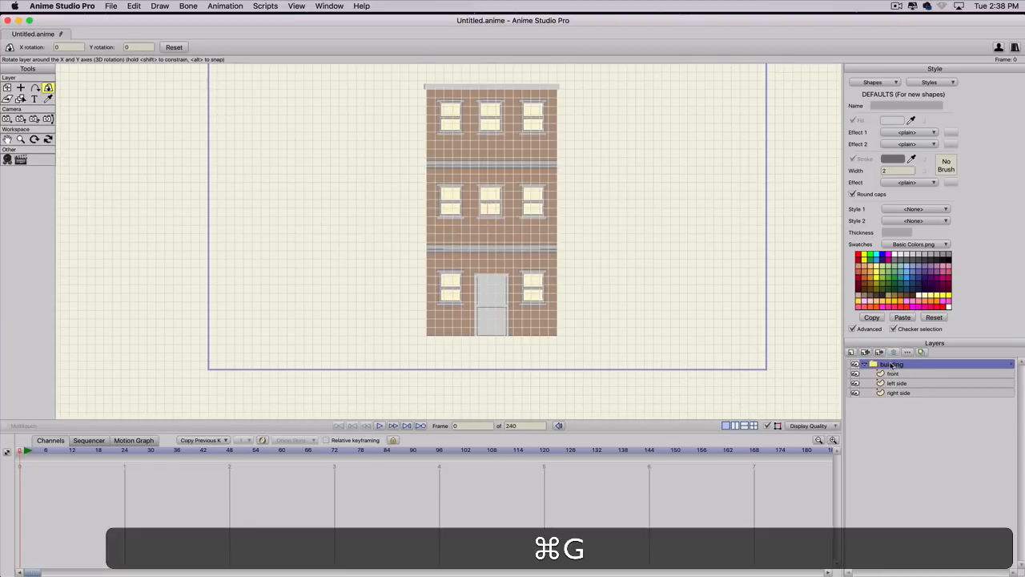
{"action": "left_click_drag", "start_coordinate": [503, 199], "coordinate": [935, 191]}
{"action": "left_click_drag", "start_coordinate": [897, 206], "coordinate": [577, 224]}
{"action": "key", "text": "super+z"}
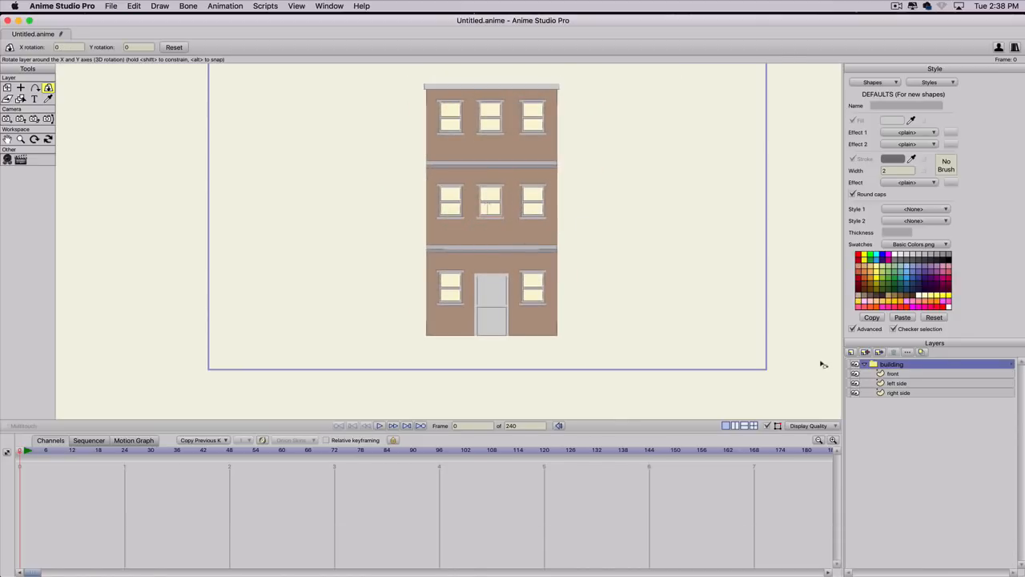
Step: Collapse the building group and duplicate it, keeping the suggested name
{"action": "left_click", "coordinate": [864, 364]}
{"action": "left_click", "coordinate": [864, 365]}
{"action": "left_click", "coordinate": [864, 364]}
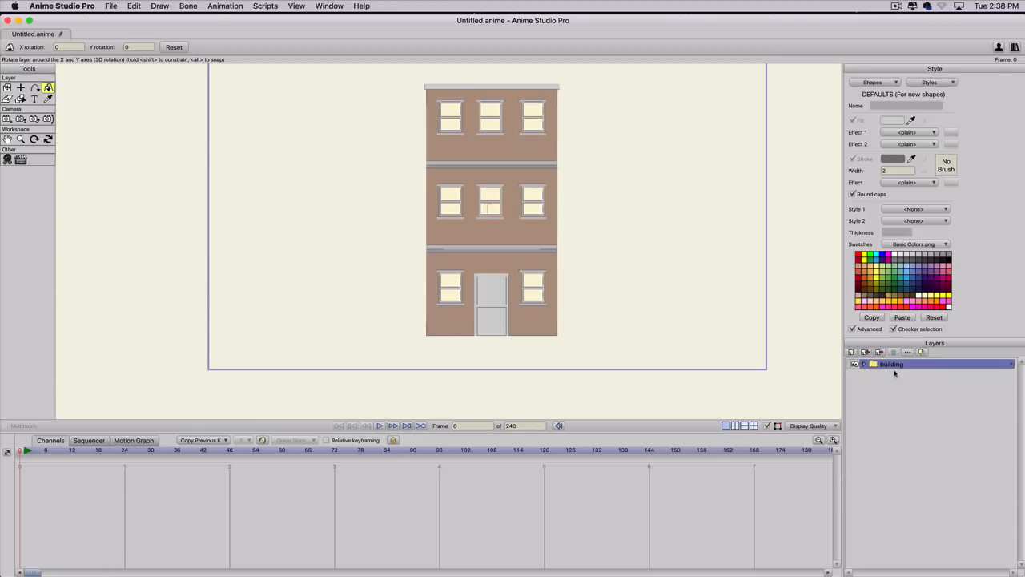
{"action": "left_click", "coordinate": [866, 353]}
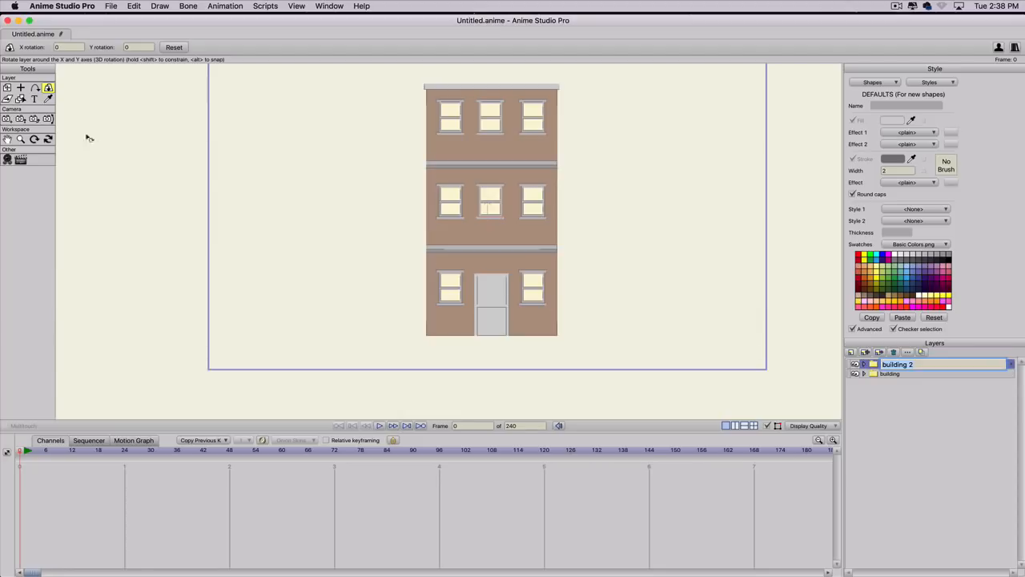
{"action": "key", "text": "Return"}
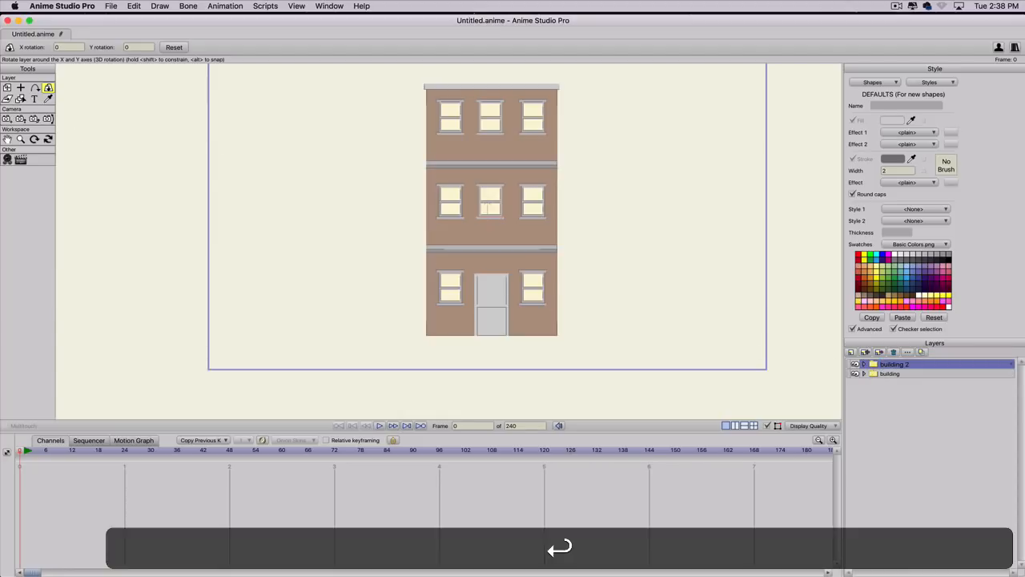
Step: Move the duplicated building group horizontally to the right of the original, at about X 1.0341
{"action": "left_click", "coordinate": [8, 88]}
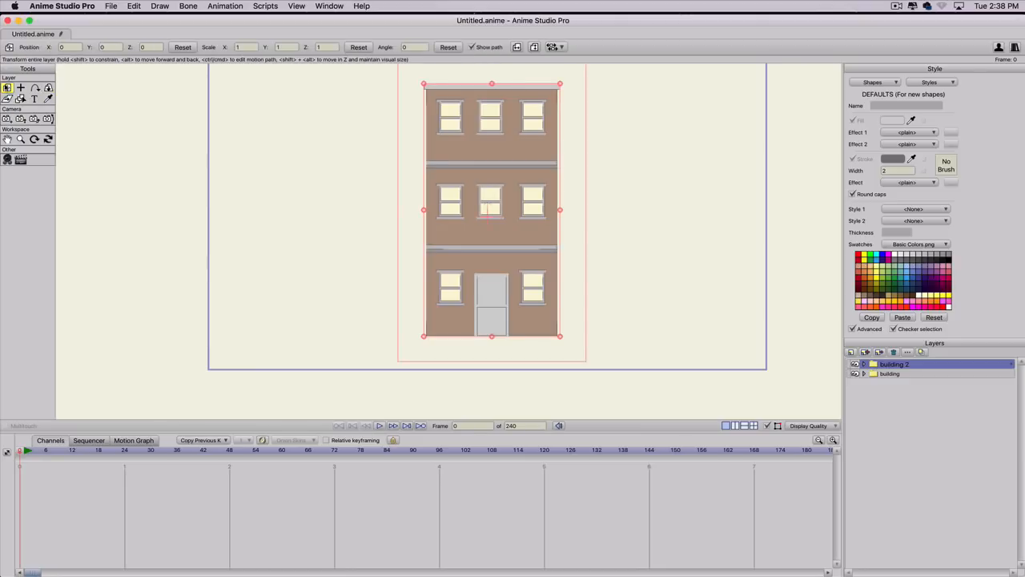
{"action": "left_click_drag", "start_coordinate": [447, 190], "coordinate": [688, 204]}
{"action": "key", "text": "super+shift+z"}
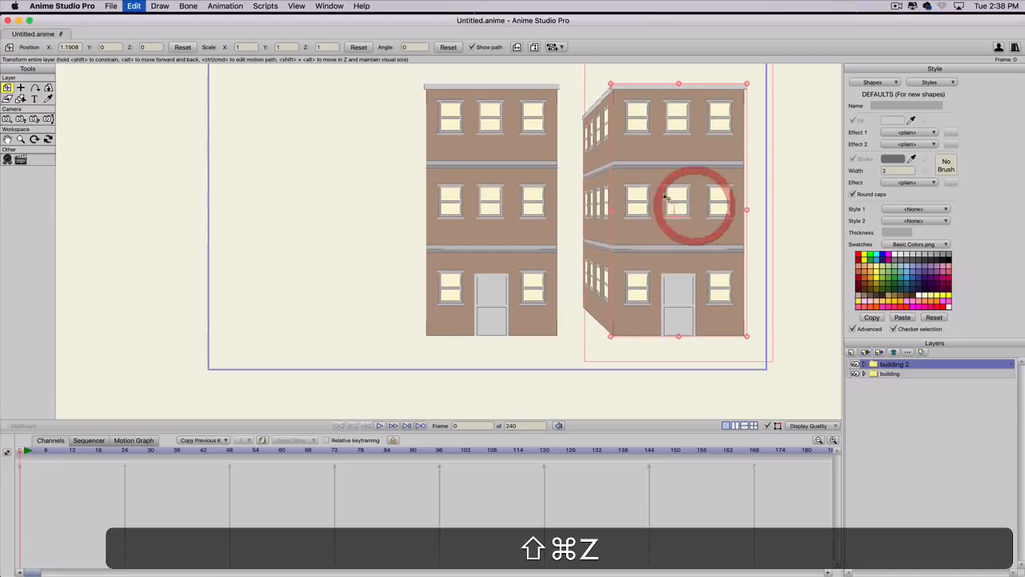
{"action": "key", "text": "super+z"}
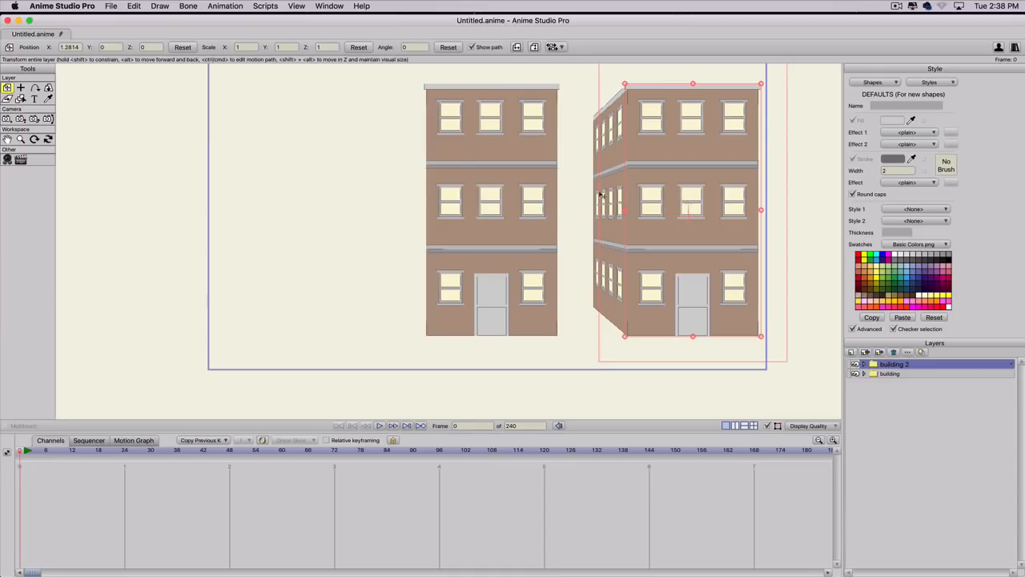
{"action": "left_click_drag", "start_coordinate": [651, 195], "coordinate": [611, 232]}
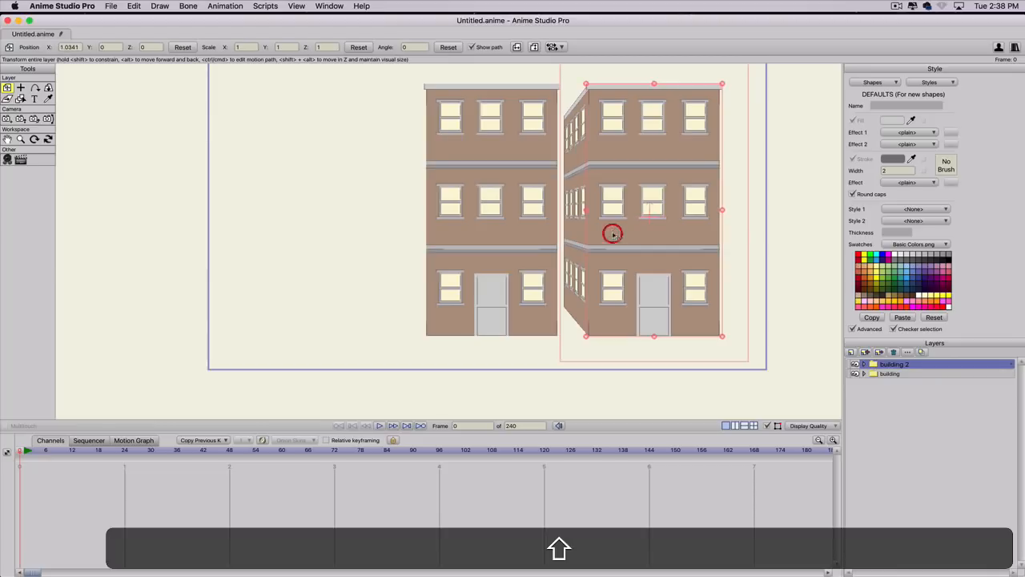
Step: Duplicate the building 2 group and move the copy to the left of the original building, at about X -1.0237
{"action": "left_click", "coordinate": [866, 352]}
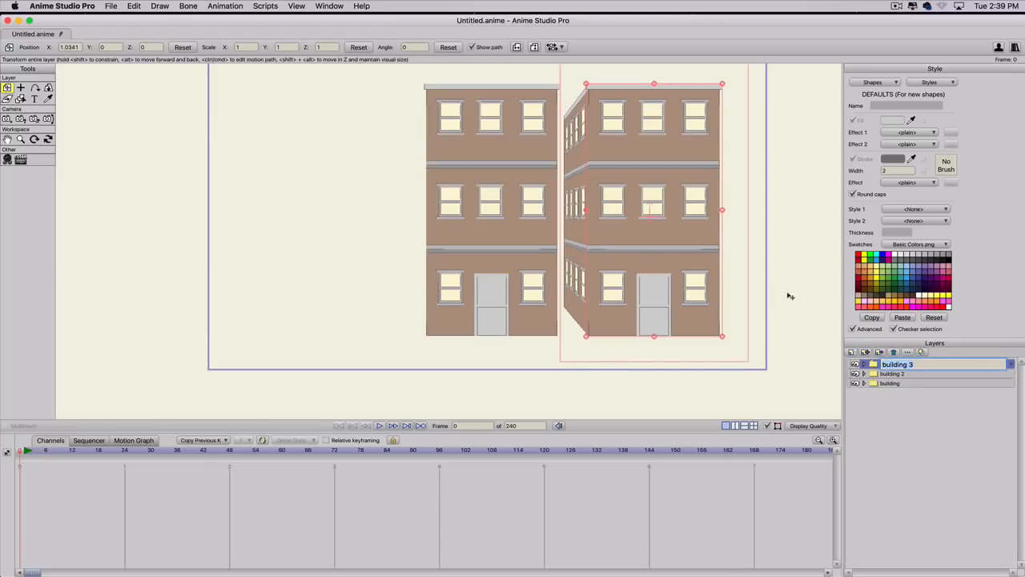
{"action": "key", "text": "Return"}
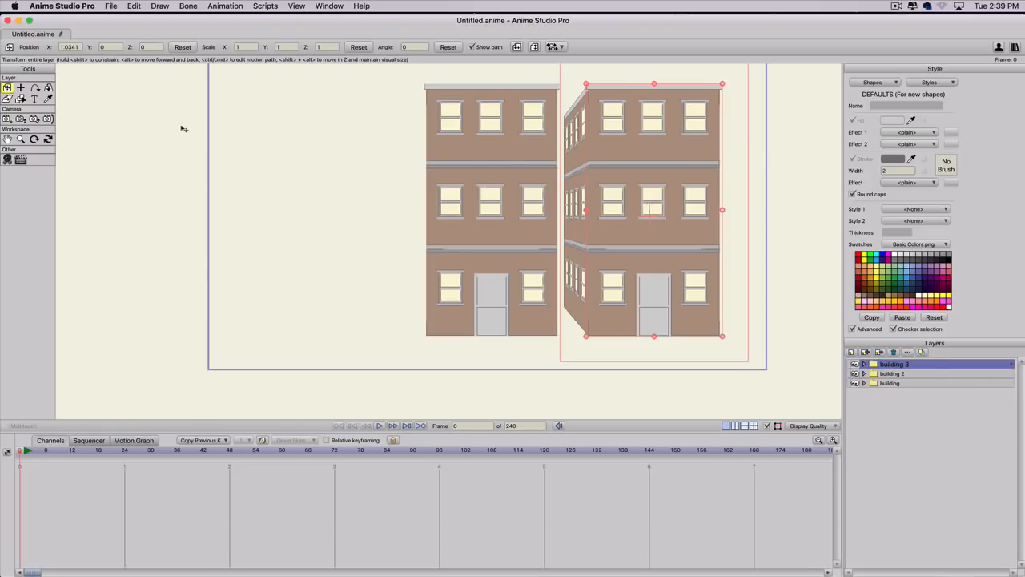
{"action": "left_click_drag", "start_coordinate": [677, 205], "coordinate": [349, 211]}
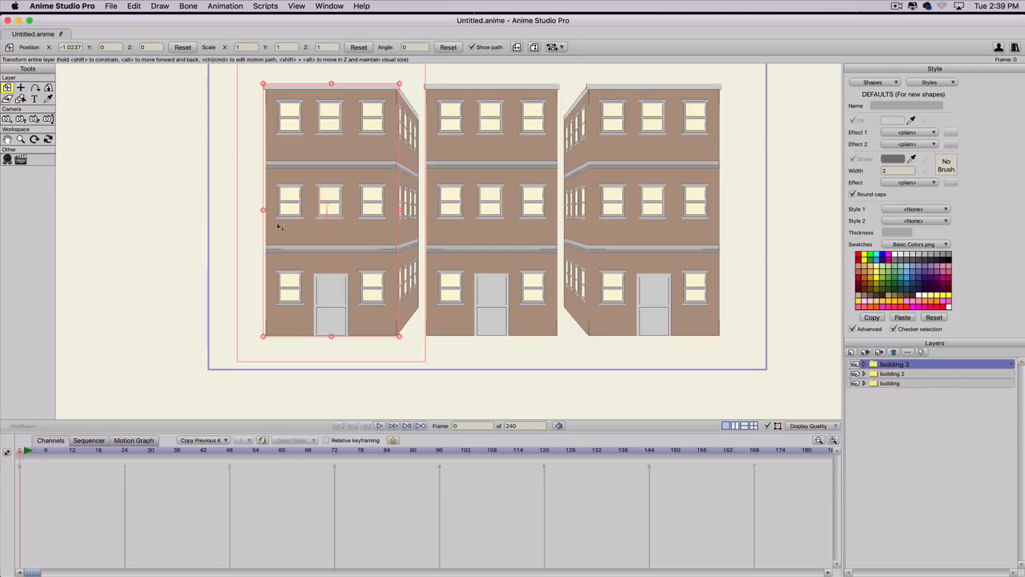
Step: Create a new group layer named "all buildings"
{"action": "left_click", "coordinate": [852, 353]}
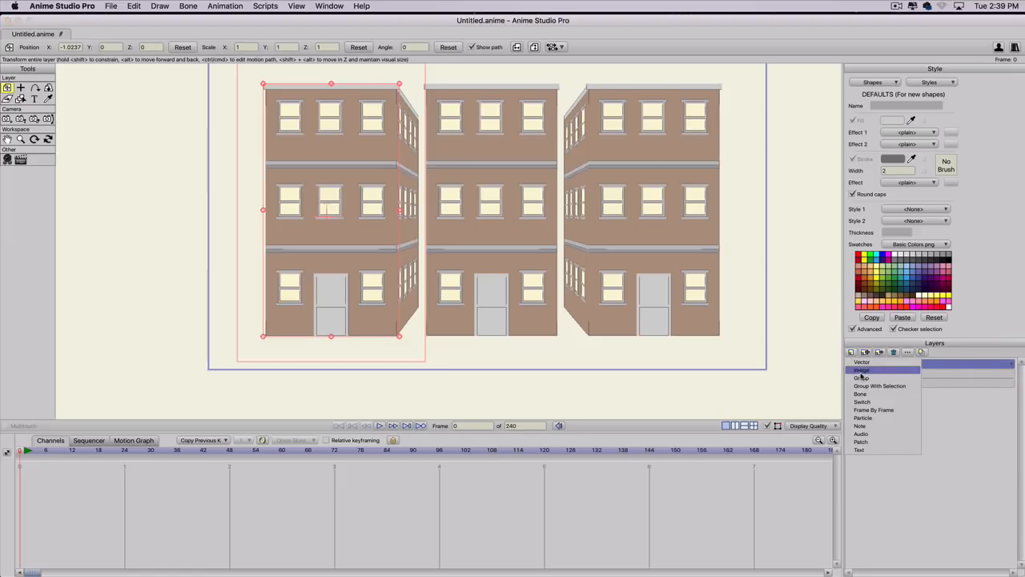
{"action": "left_click", "coordinate": [864, 378]}
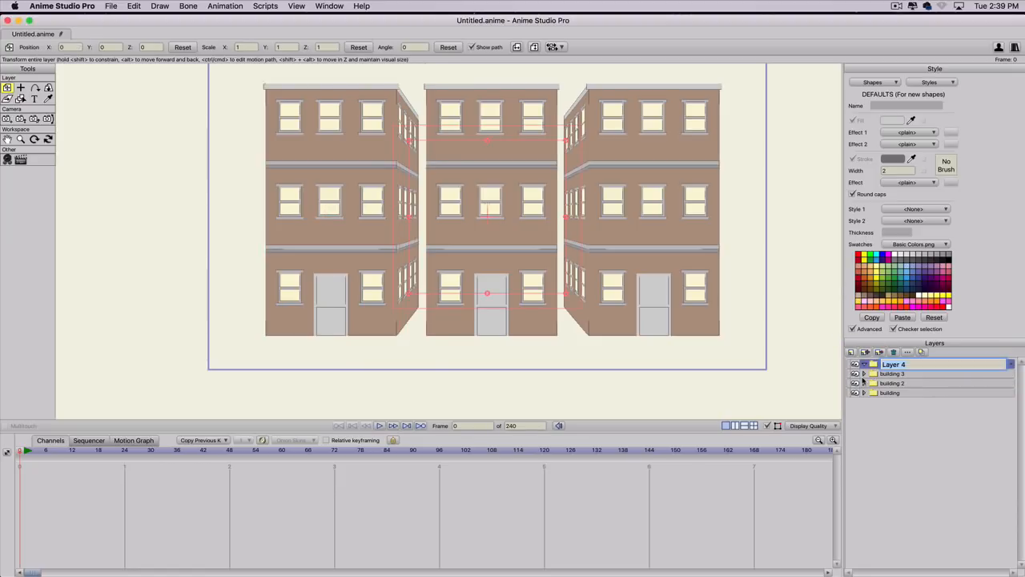
{"action": "type", "text": "all b"}
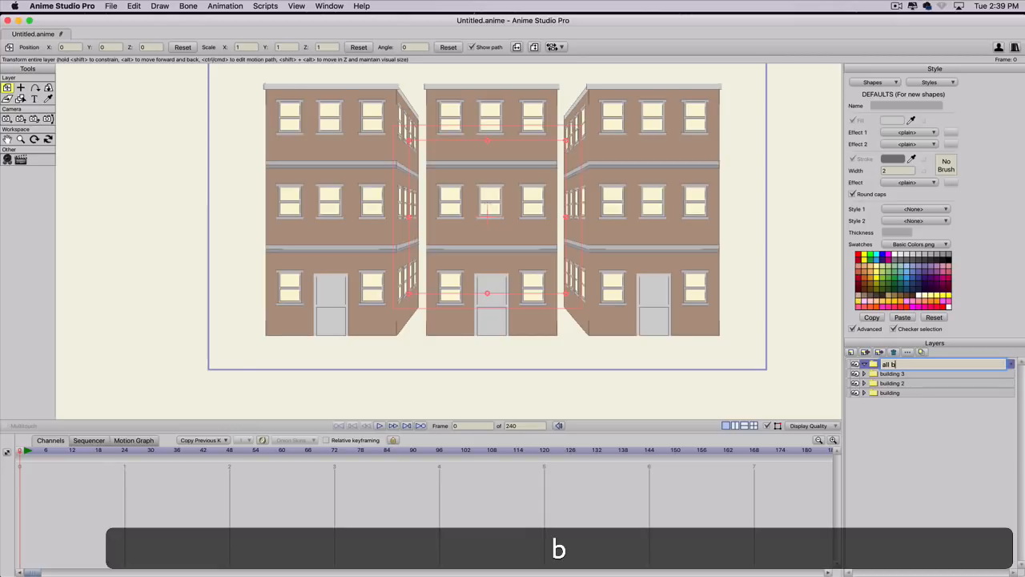
{"action": "type", "text": "uildings"}
{"action": "key", "text": "Return"}
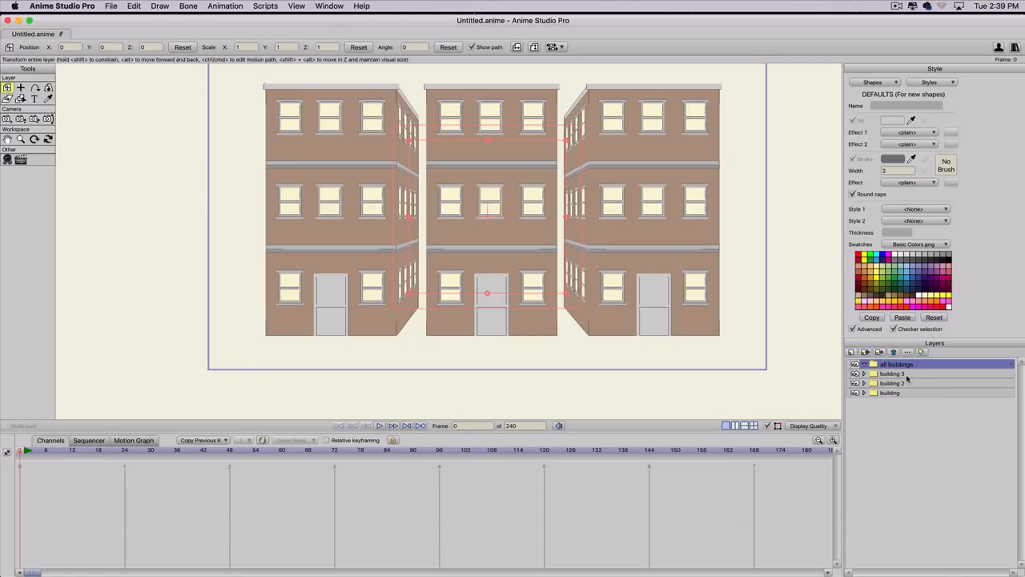
Step: Move the building, building 2 and building 3 groups into the all buildings group
{"action": "left_click", "coordinate": [905, 373]}
{"action": "left_click", "coordinate": [910, 392], "text": "shift"}
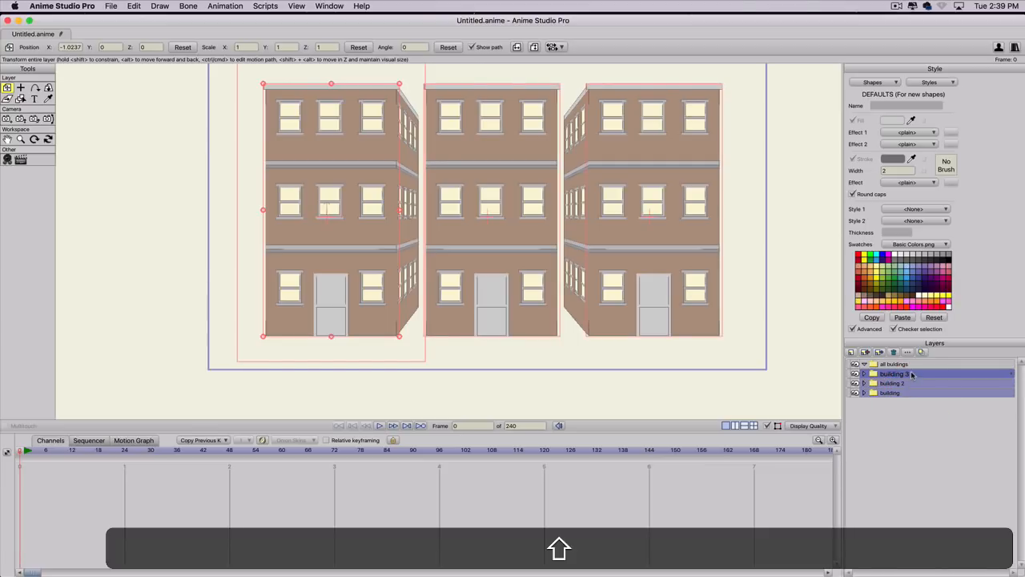
{"action": "left_click_drag", "start_coordinate": [912, 374], "coordinate": [907, 368]}
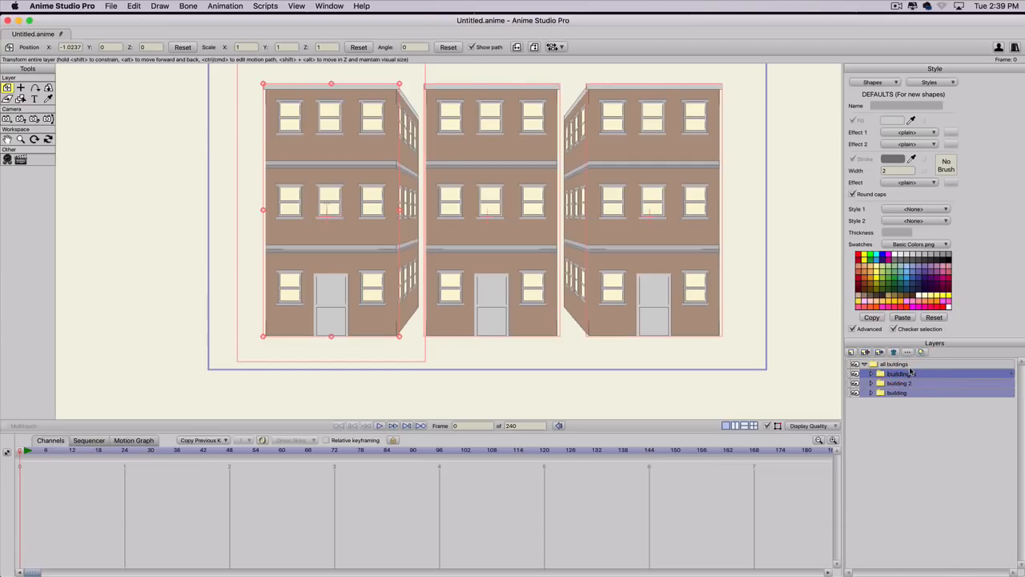
Step: Enable sorting layers by depth and by true distance for the all buildings group
{"action": "double_click", "coordinate": [911, 366]}
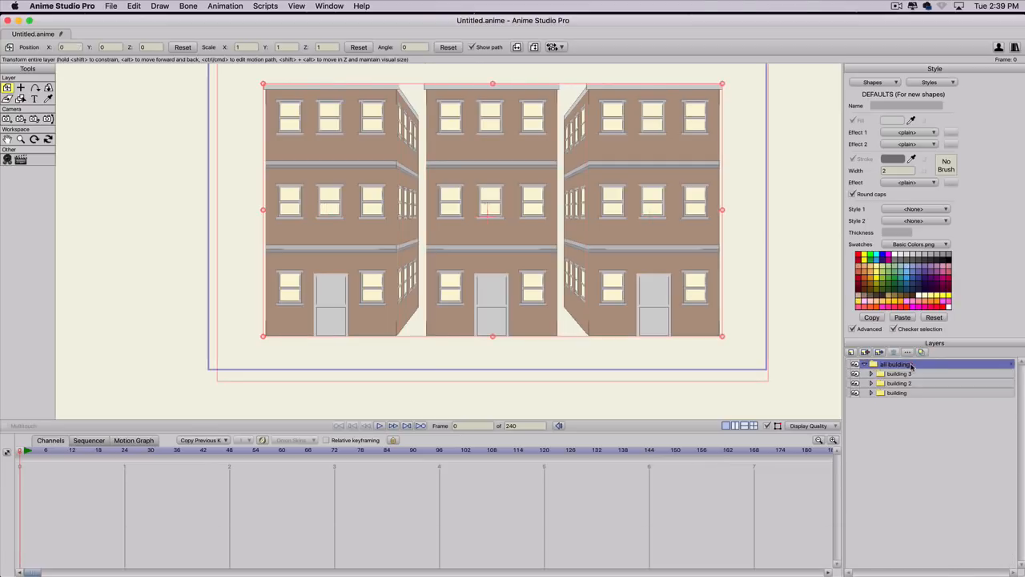
{"action": "left_click", "coordinate": [995, 118]}
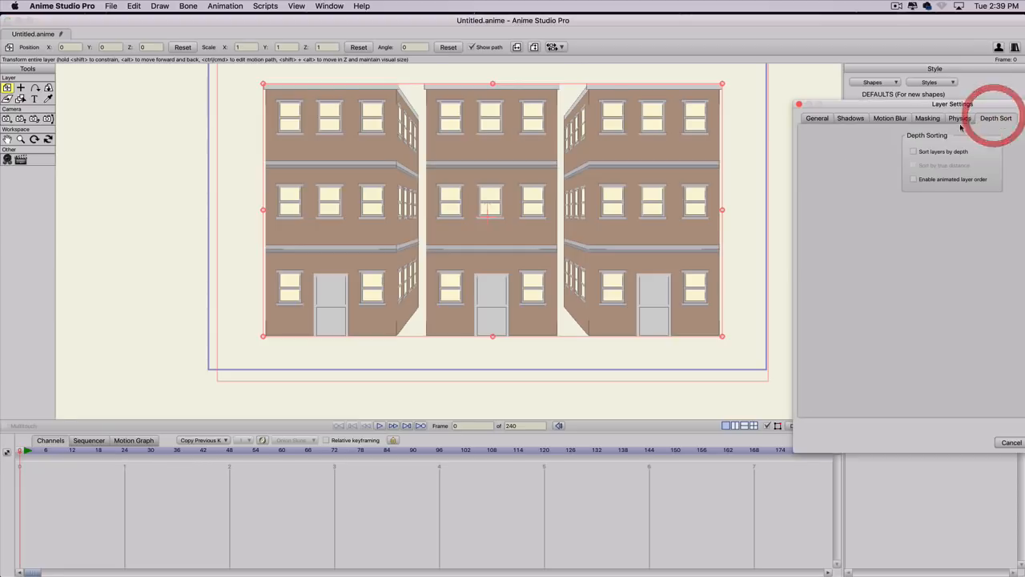
{"action": "left_click", "coordinate": [914, 152]}
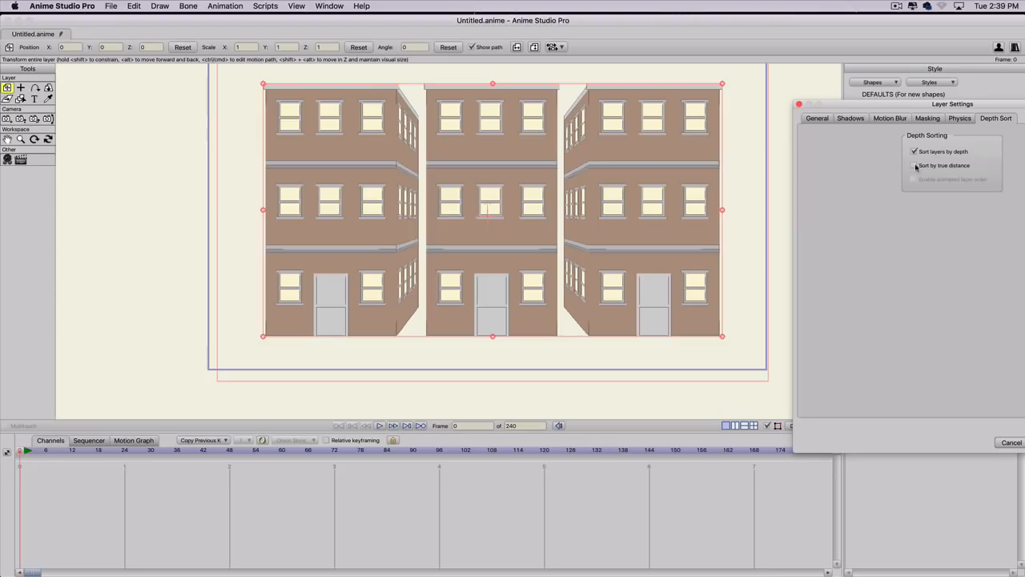
{"action": "left_click", "coordinate": [915, 165]}
{"action": "key", "text": "Return"}
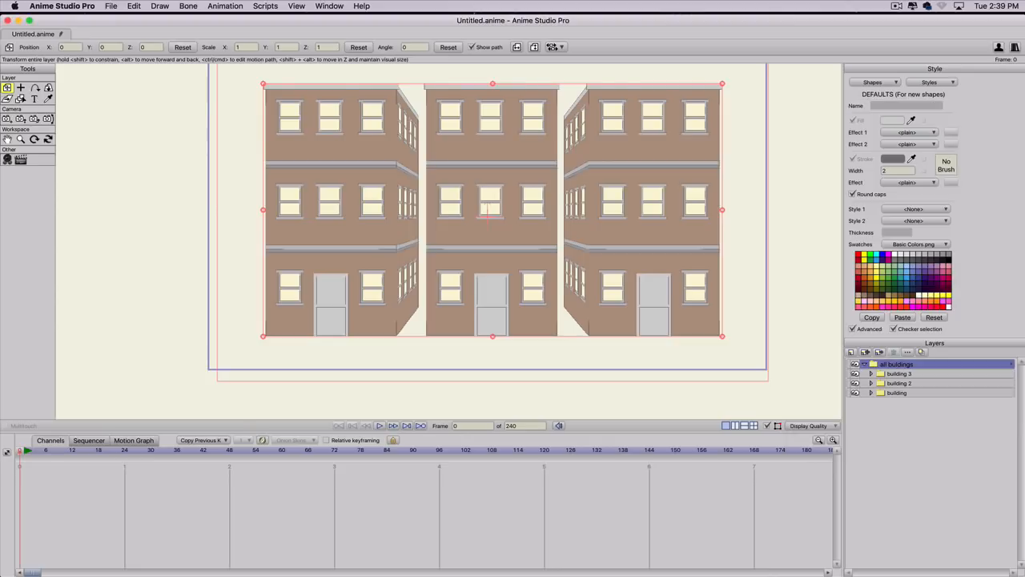
Step: Rotate the all buildings group in 3D around the Y axis to about 38.18 degrees, exposing the left side walls
{"action": "left_click", "coordinate": [46, 86]}
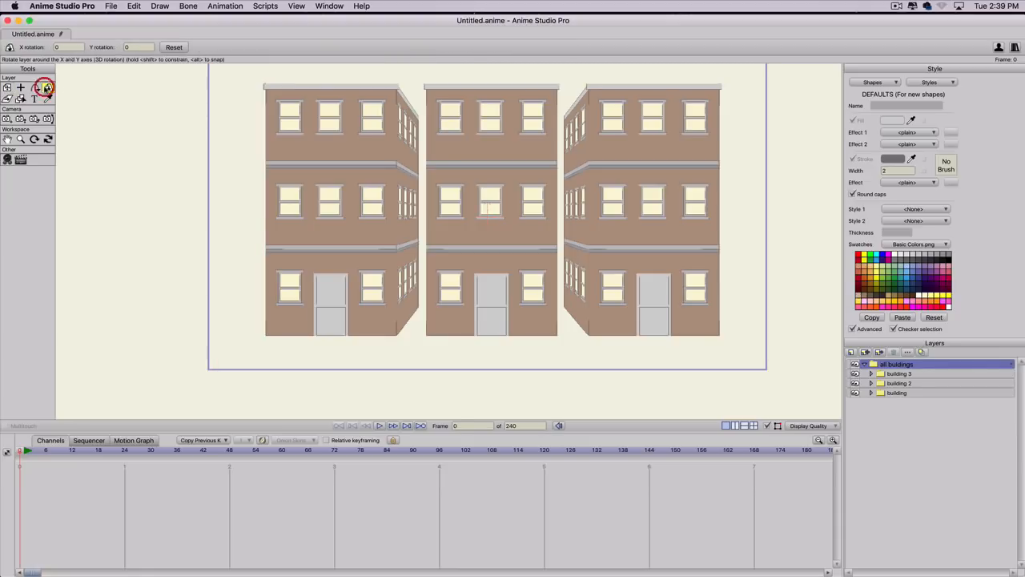
{"action": "left_click_drag", "start_coordinate": [542, 239], "coordinate": [698, 254]}
{"action": "key", "text": "super+z"}
{"action": "key", "text": "shift+super+z"}
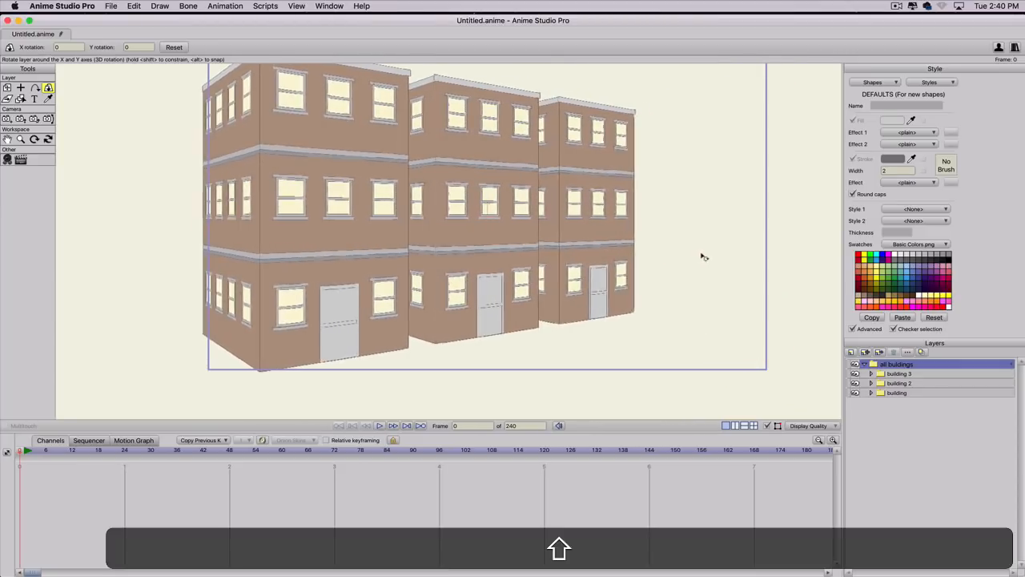
{"action": "left_click", "coordinate": [702, 255], "text": "shift"}
{"action": "left_click_drag", "start_coordinate": [591, 277], "coordinate": [483, 264]}
{"action": "key", "text": "shift+super+z"}
{"action": "key", "text": "super+z"}
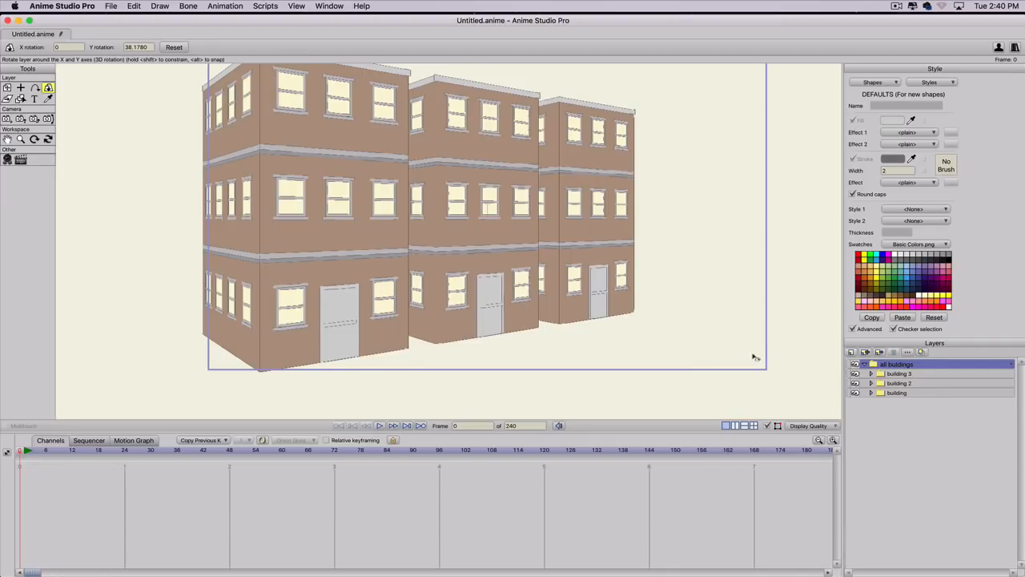
Step: Change the fill of building 3's front wall to a redder brown, B19689
{"action": "left_click", "coordinate": [855, 373]}
{"action": "left_click", "coordinate": [855, 373]}
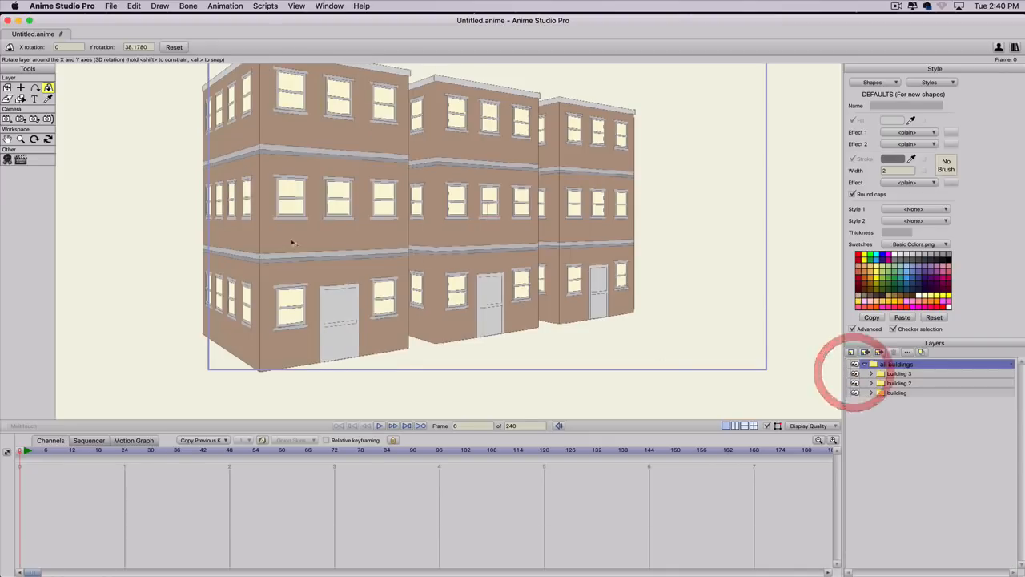
{"action": "left_click", "coordinate": [871, 375]}
{"action": "left_click", "coordinate": [899, 384]}
{"action": "key", "text": "q"}
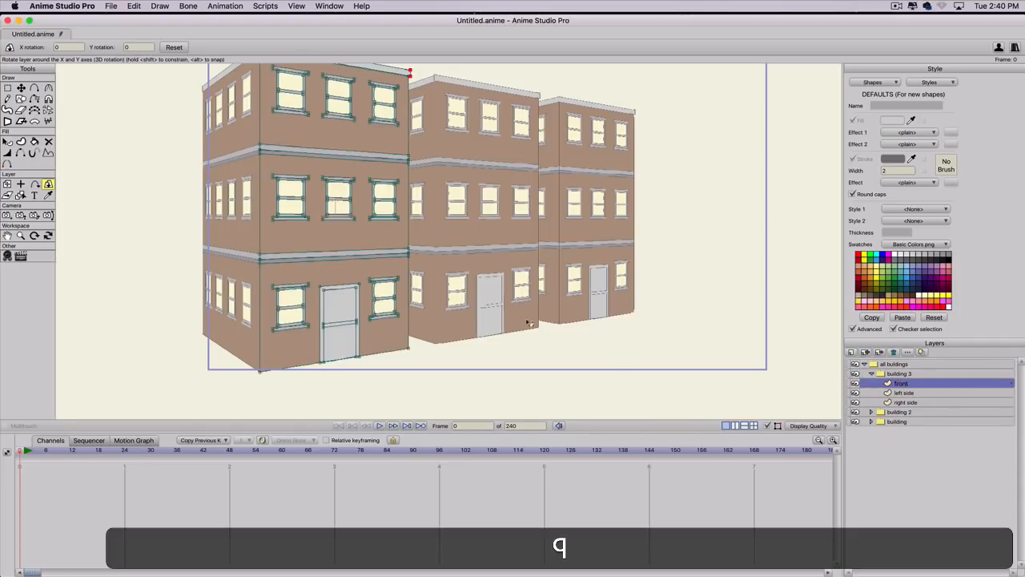
{"action": "left_click", "coordinate": [351, 234]}
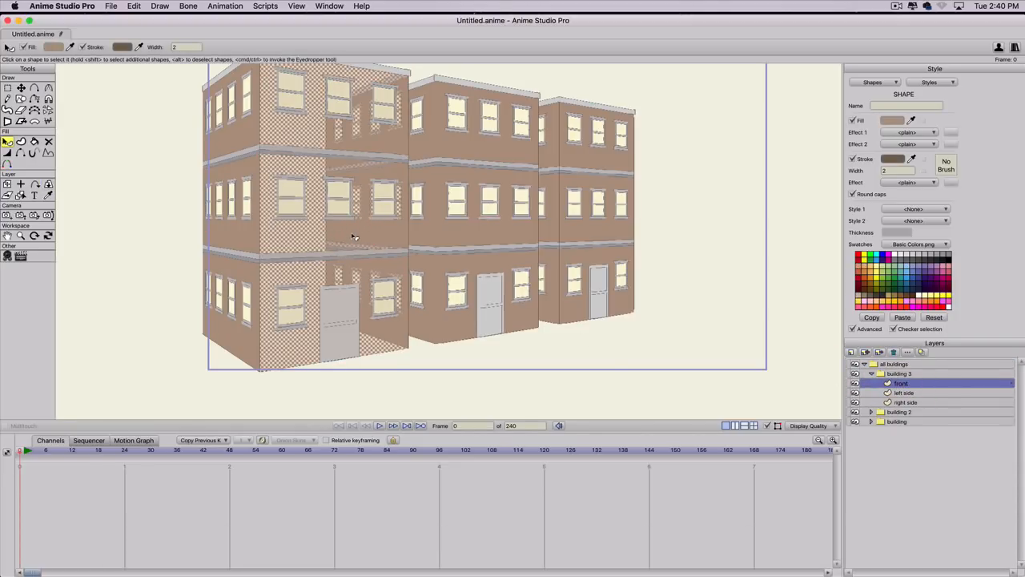
{"action": "left_click", "coordinate": [893, 120]}
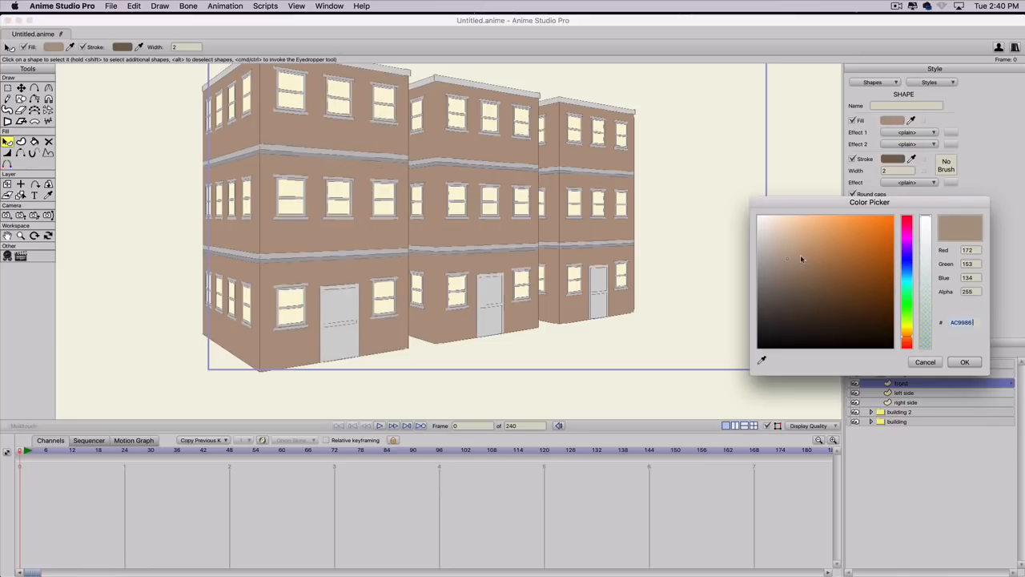
{"action": "left_click", "coordinate": [791, 256]}
{"action": "left_click_drag", "start_coordinate": [791, 255], "coordinate": [789, 256]}
{"action": "left_click", "coordinate": [908, 342]}
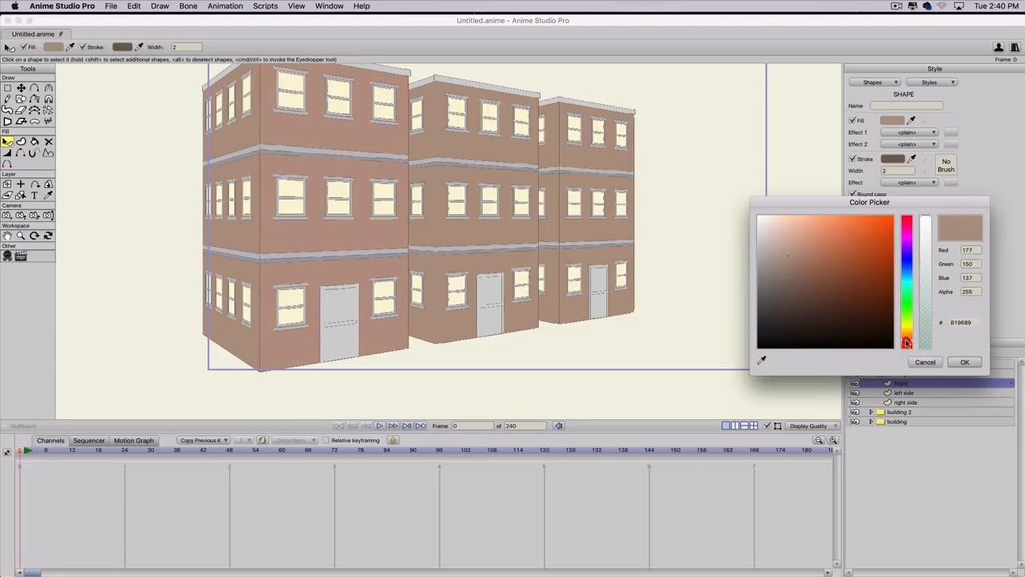
{"action": "left_click", "coordinate": [965, 361]}
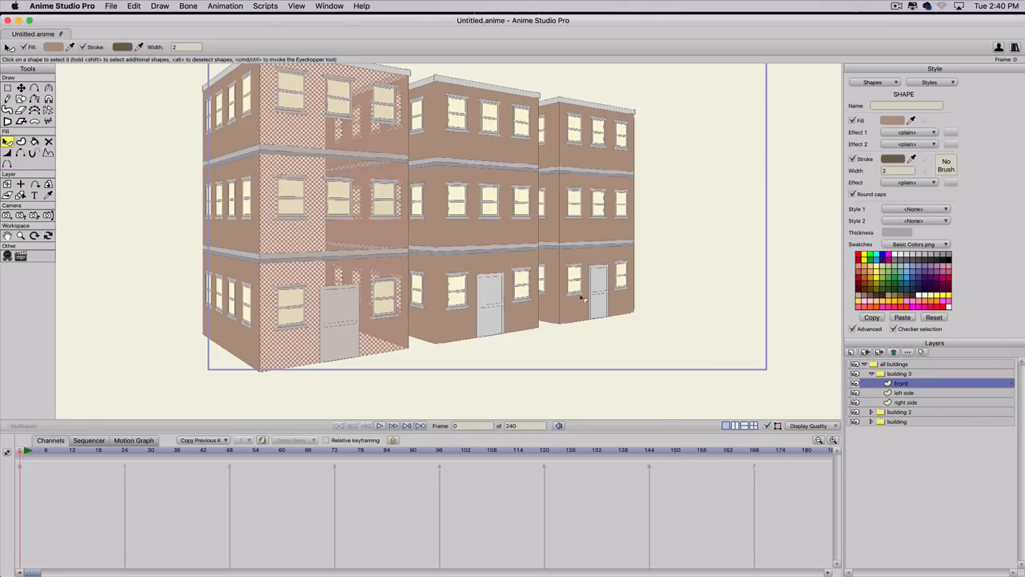
Step: Copy the front wall's style and paste it onto the wall shape of building 3's left side layer
{"action": "left_click", "coordinate": [870, 315]}
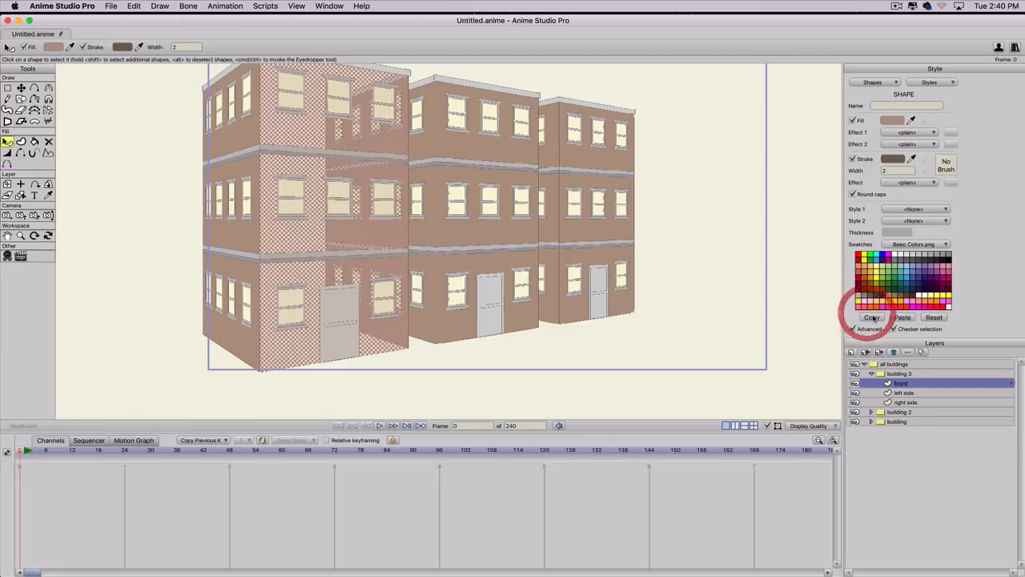
{"action": "left_click", "coordinate": [873, 318]}
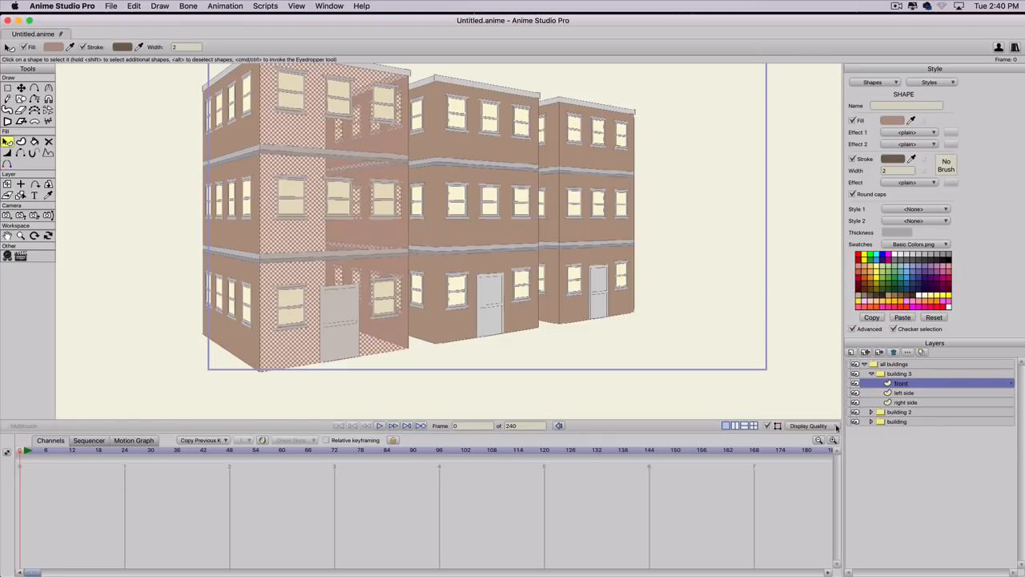
{"action": "left_click", "coordinate": [896, 394]}
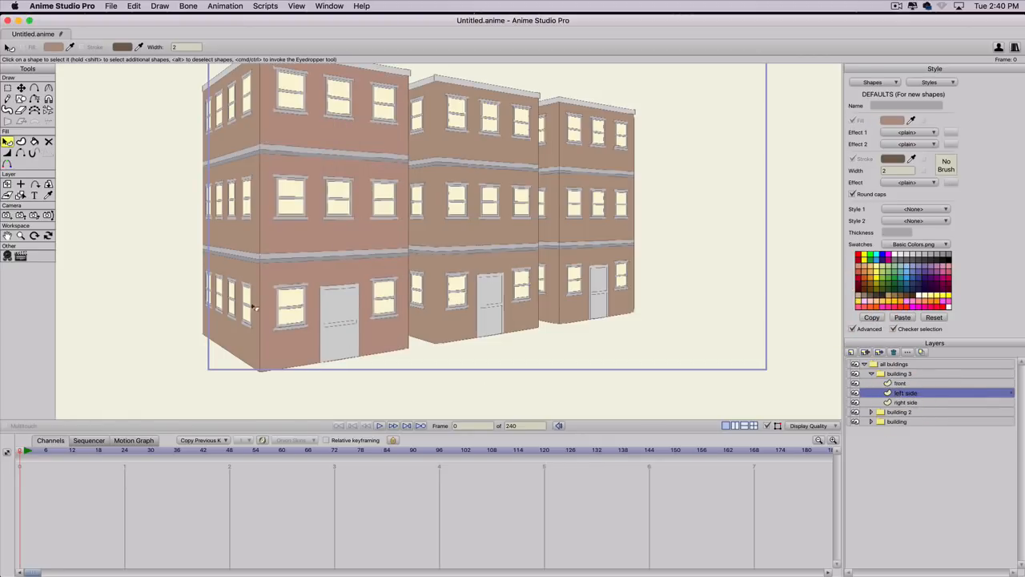
{"action": "left_click", "coordinate": [247, 275]}
{"action": "left_click", "coordinate": [903, 317]}
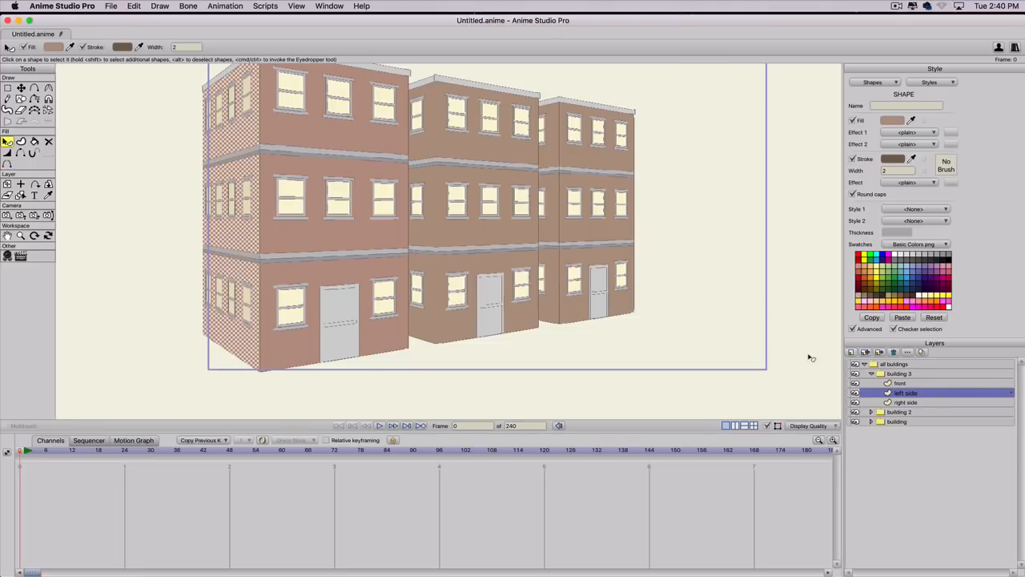
{"action": "left_click", "coordinate": [673, 308]}
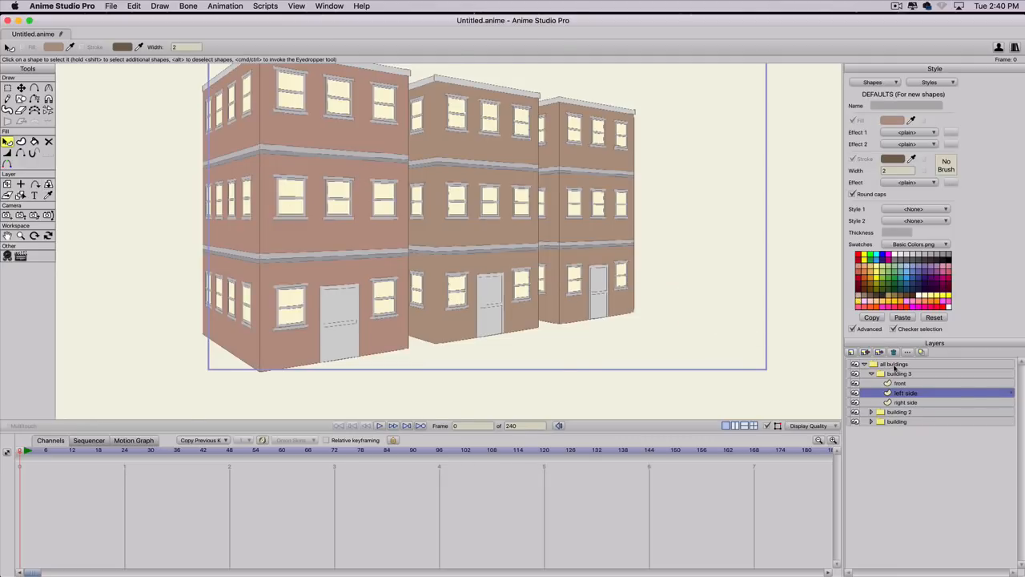
Step: Rotate the all buildings group around the Y axis to about -9.76 degrees, exposing building 3's right side
{"action": "left_click", "coordinate": [895, 364]}
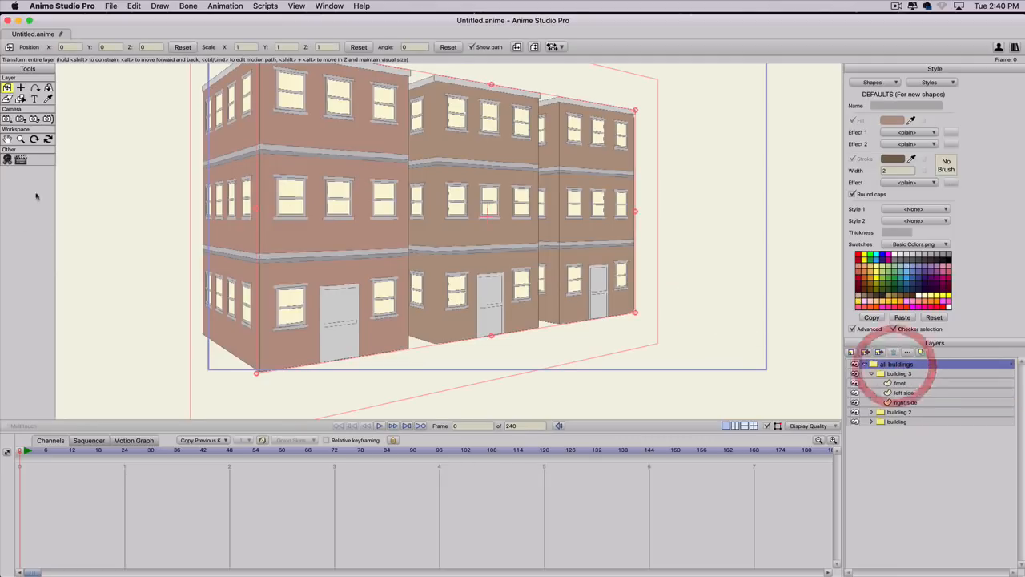
{"action": "left_click", "coordinate": [48, 87]}
{"action": "left_click_drag", "start_coordinate": [549, 261], "coordinate": [348, 262]}
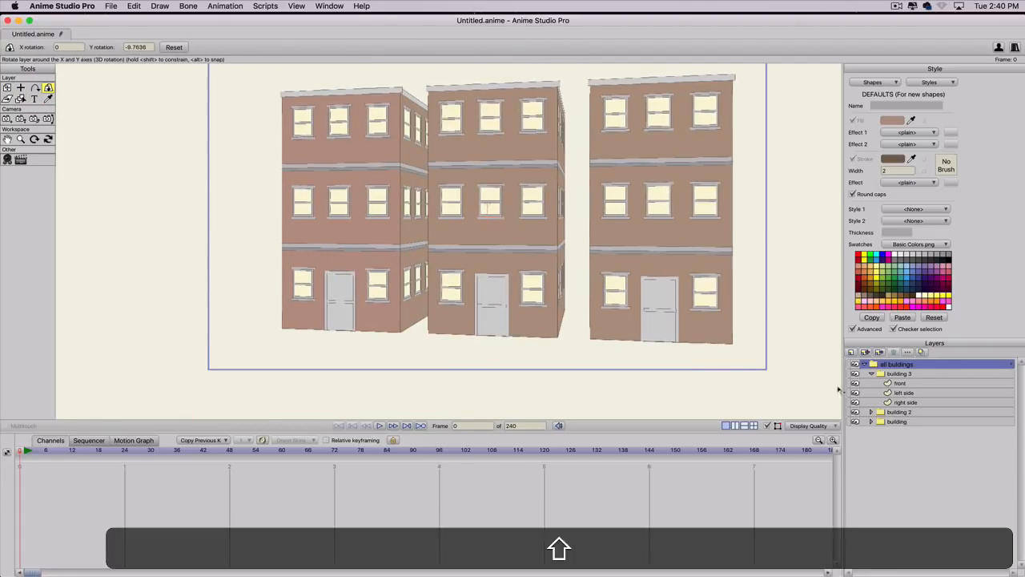
Step: Paste the copied reddish style onto the wall shape of building 3's right side layer
{"action": "left_click", "coordinate": [899, 402]}
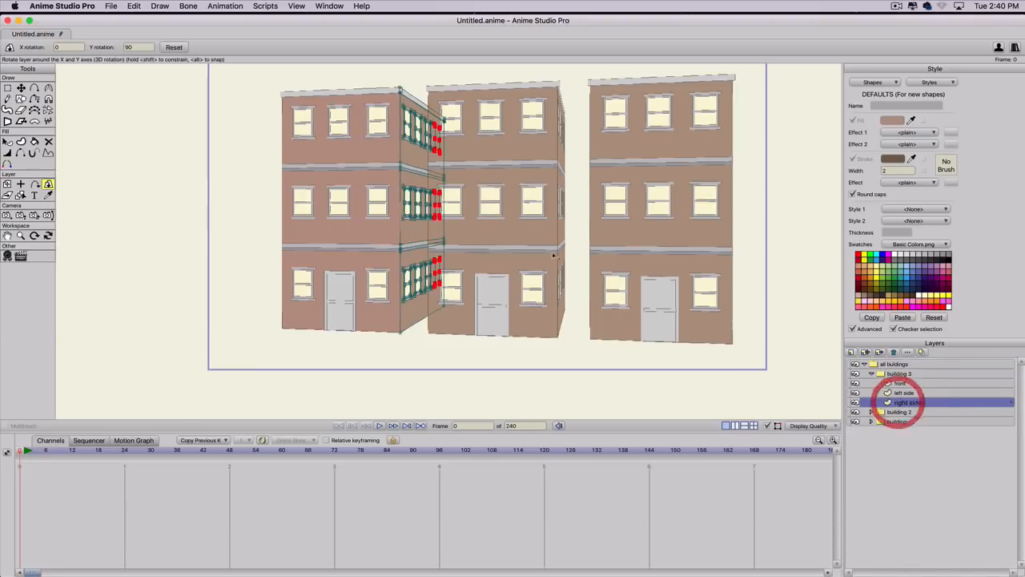
{"action": "key", "text": "q"}
{"action": "left_click", "coordinate": [414, 227]}
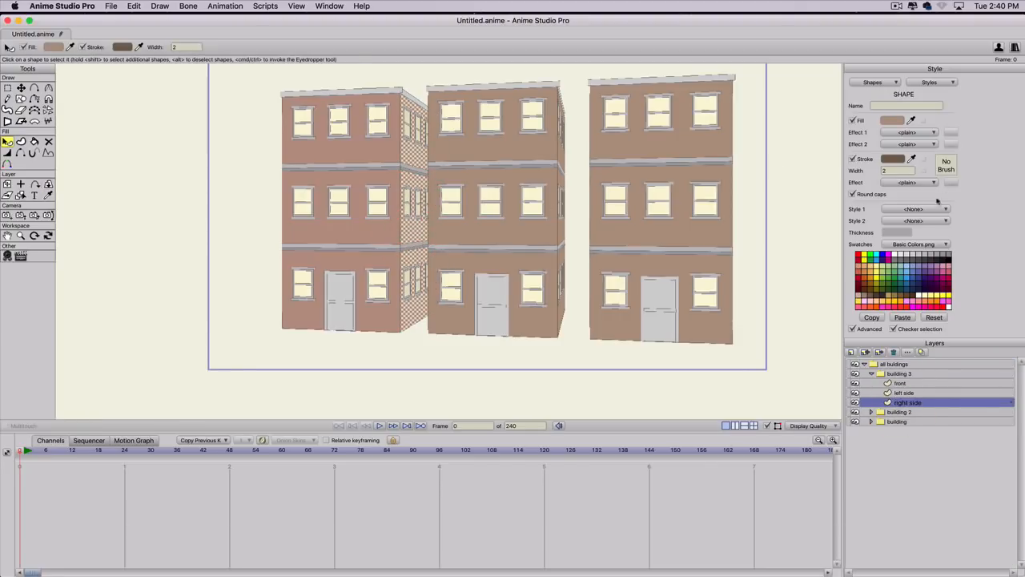
{"action": "left_click", "coordinate": [902, 317]}
{"action": "left_click", "coordinate": [244, 215]}
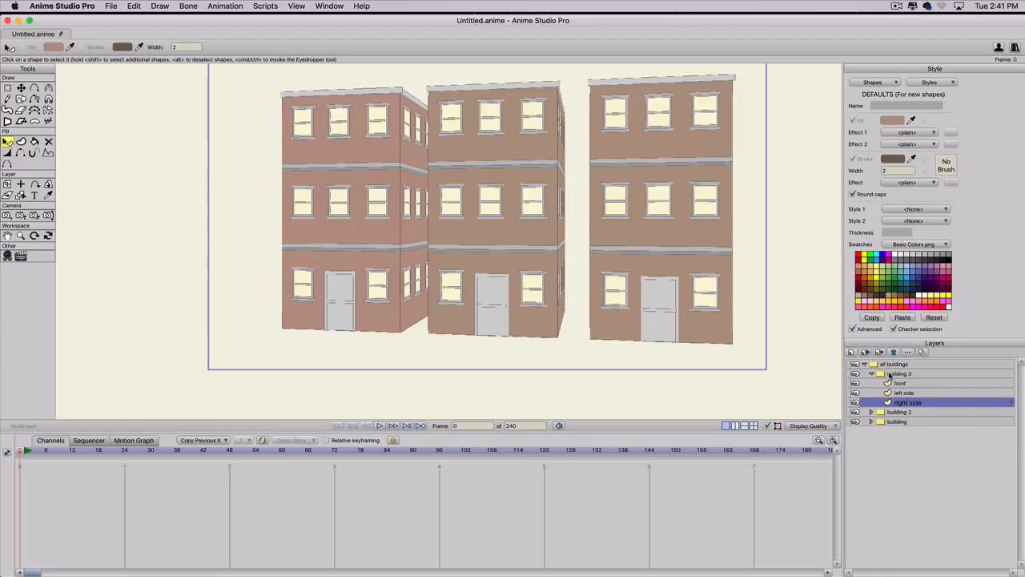
Step: Stretch the building 3 group vertically to a Y scale of about 1.105 and raise it to about Y 0.0729
{"action": "left_click", "coordinate": [889, 375]}
{"action": "left_click_drag", "start_coordinate": [340, 90], "coordinate": [338, 77]}
{"action": "left_click_drag", "start_coordinate": [354, 286], "coordinate": [354, 275]}
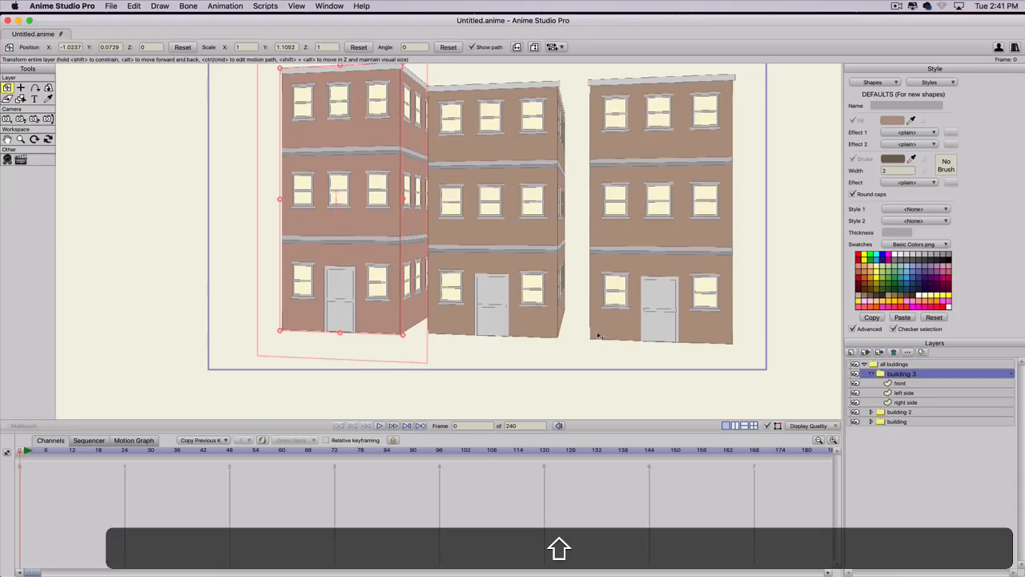
{"action": "left_click", "coordinate": [621, 270]}
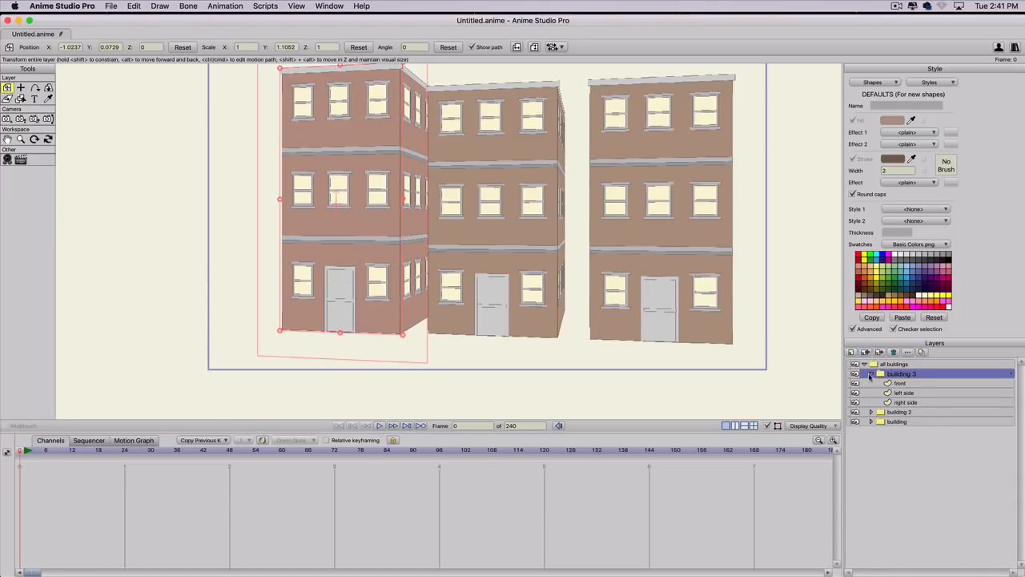
Step: Collapse the building 3 group and rotate the all buildings group around the Y axis to about 55.08 degrees
{"action": "left_click", "coordinate": [870, 377]}
{"action": "left_click", "coordinate": [891, 364]}
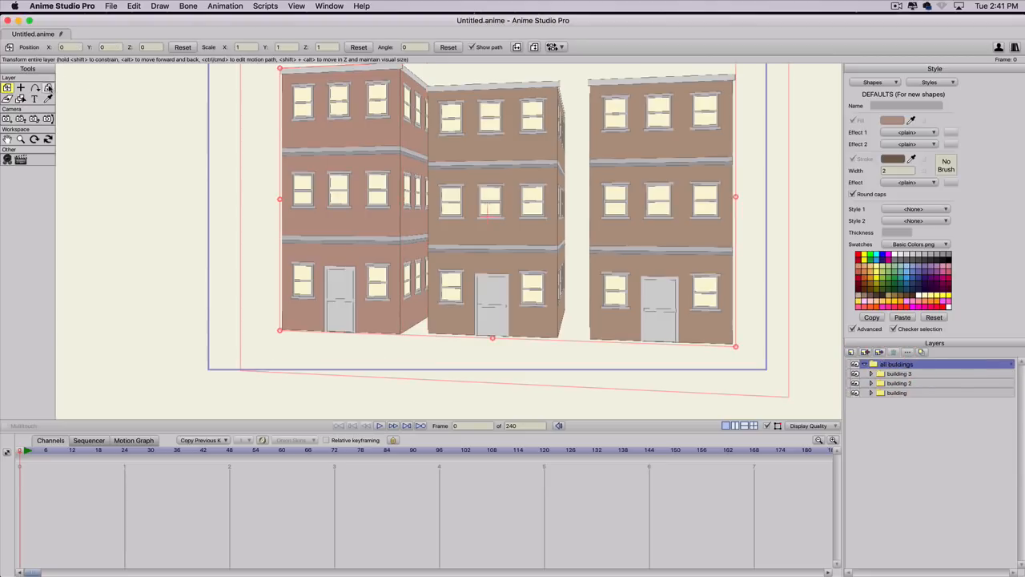
{"action": "left_click", "coordinate": [49, 88]}
{"action": "left_click_drag", "start_coordinate": [206, 201], "coordinate": [383, 215]}
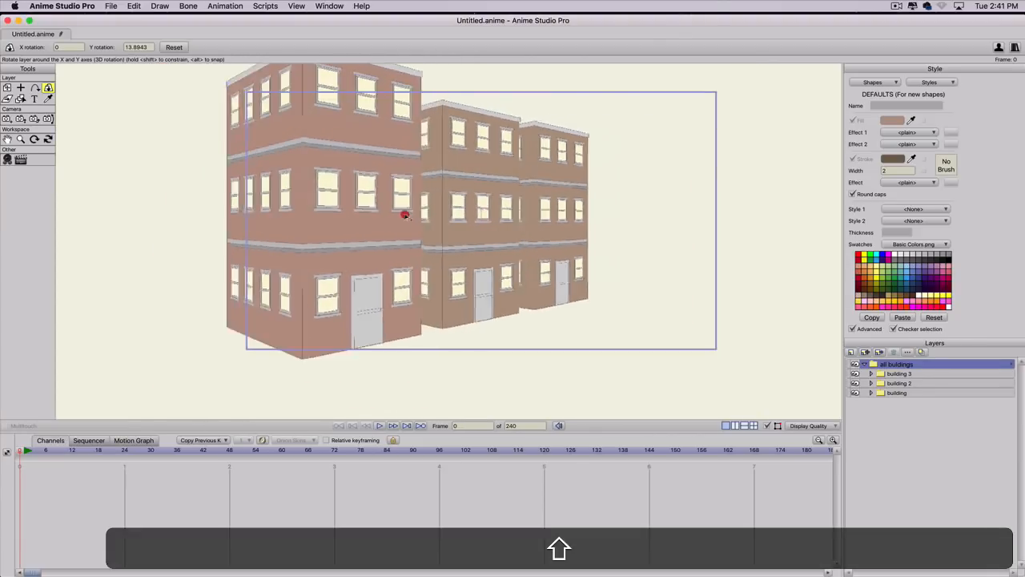
{"action": "left_click_drag", "start_coordinate": [432, 212], "coordinate": [426, 217]}
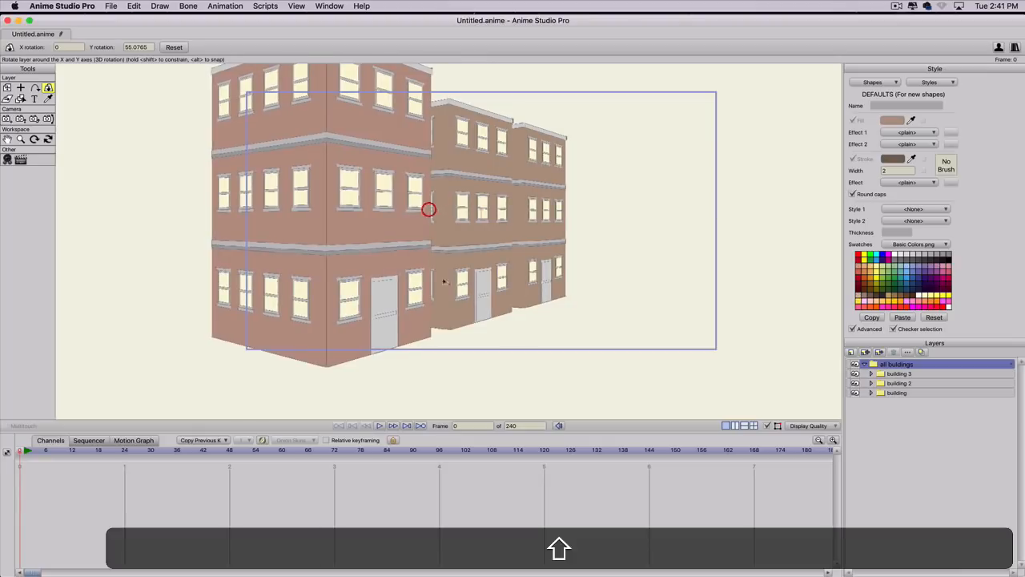